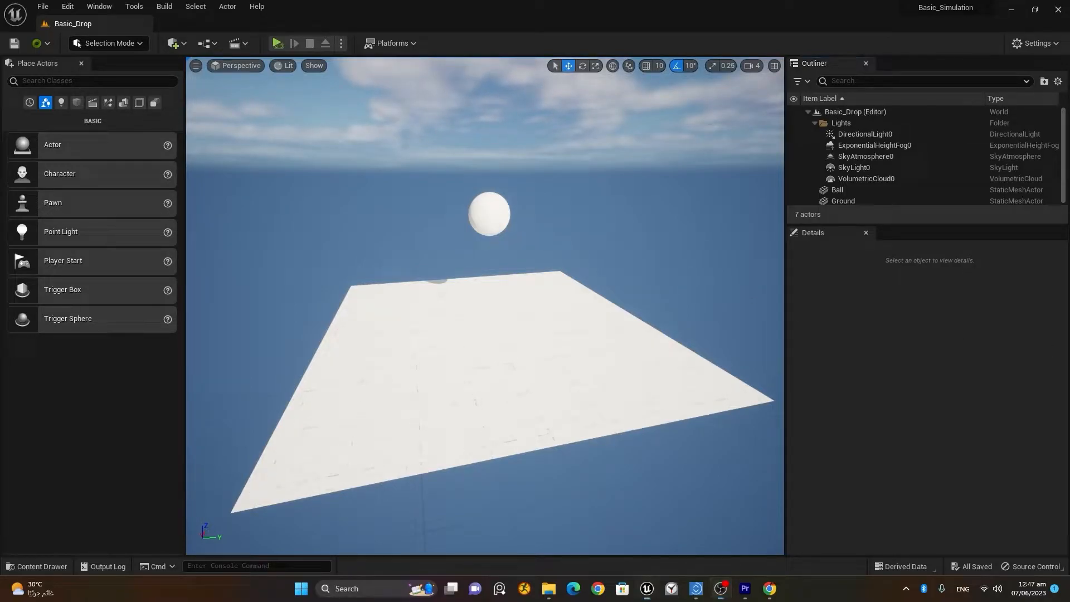
Lower the Ball above the ground plane to a Z location of about 258.
{"action": "left_click", "coordinate": [492, 215]}
{"action": "left_click_drag", "start_coordinate": [490, 180], "coordinate": [490, 204]}
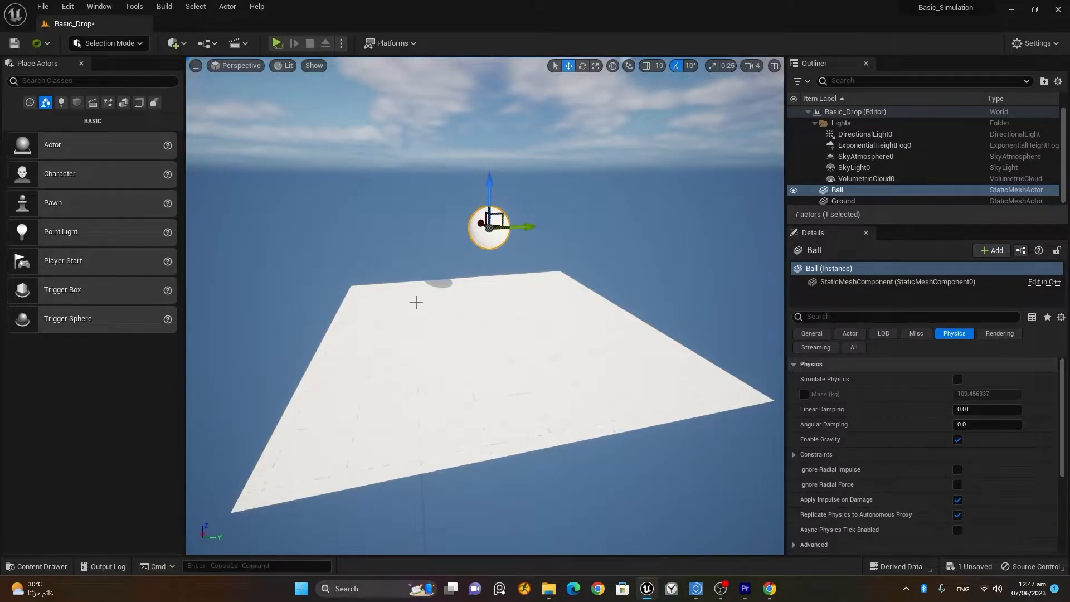
{"action": "mouse_move", "coordinate": [370, 286]}
{"action": "right_mouse_down"}
{"action": "mouse_move", "coordinate": [407, 284]}
{"action": "mouse_move", "coordinate": [379, 294]}
{"action": "right_mouse_up"}
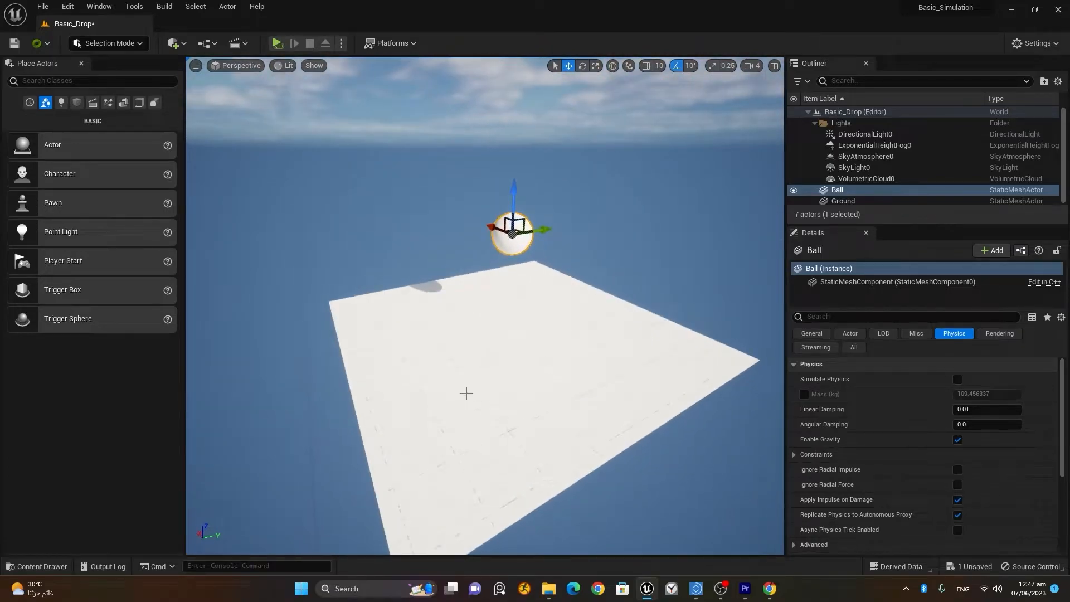
Create a Level Sequence asset named Basic_Drop_Seq in the Levels folder.
{"action": "left_click", "coordinate": [58, 569]}
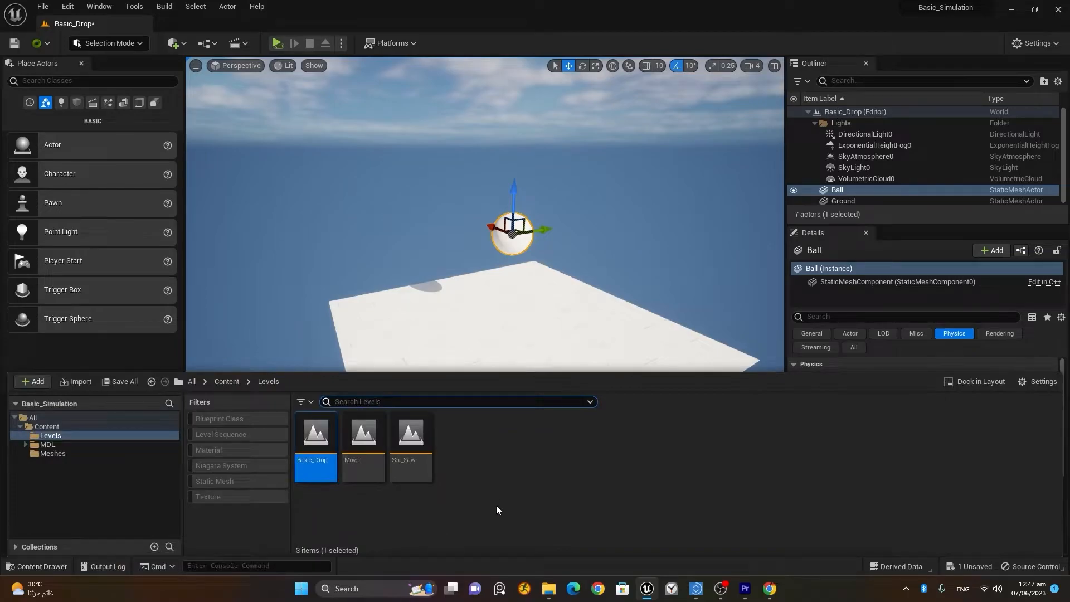
{"action": "right_click", "coordinate": [469, 450]}
{"action": "mouse_move", "coordinate": [470, 450]}
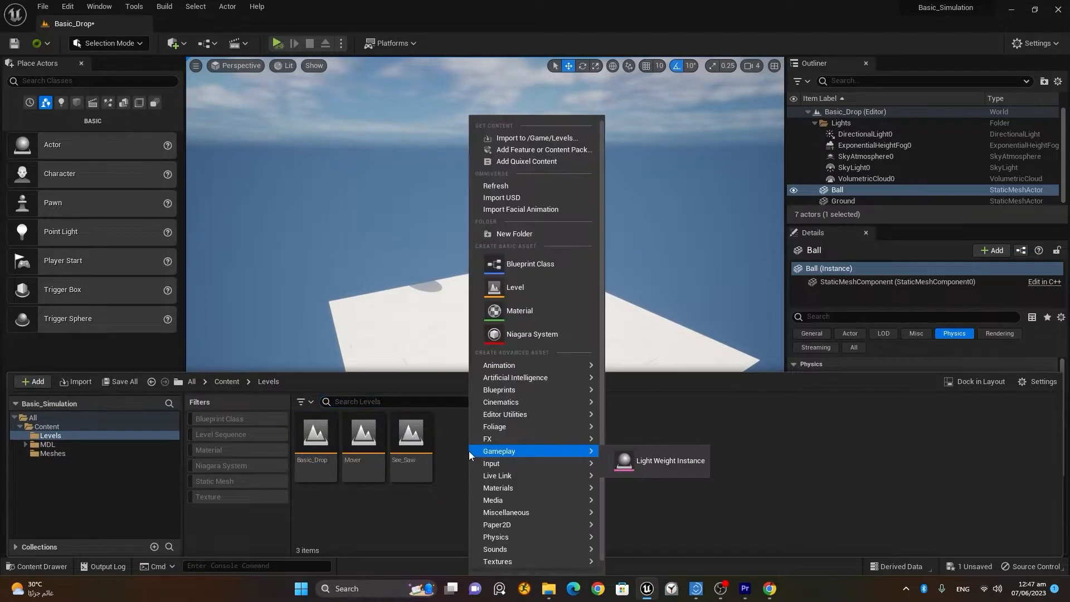
{"action": "mouse_move", "coordinate": [527, 402]}
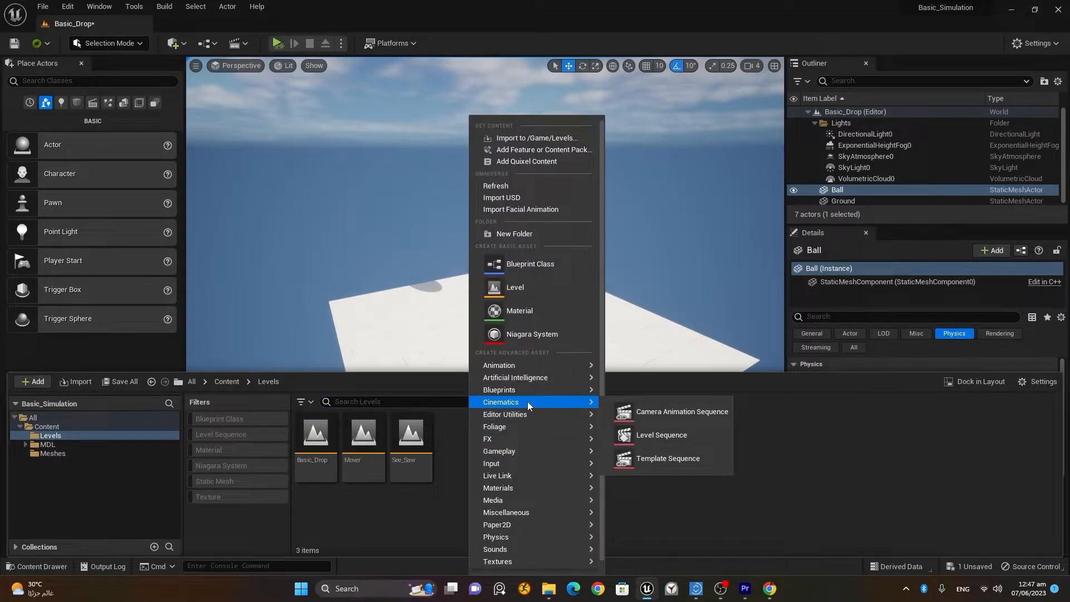
{"action": "left_click", "coordinate": [674, 435]}
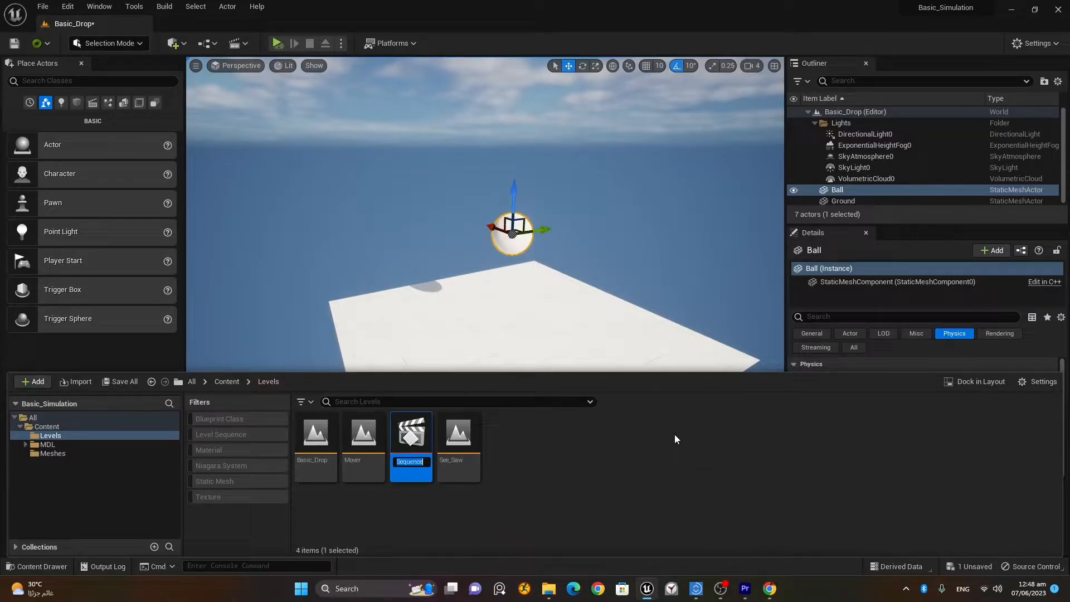
{"action": "type", "text": "Bas"}
{"action": "type", "text": "ic_Drop"}
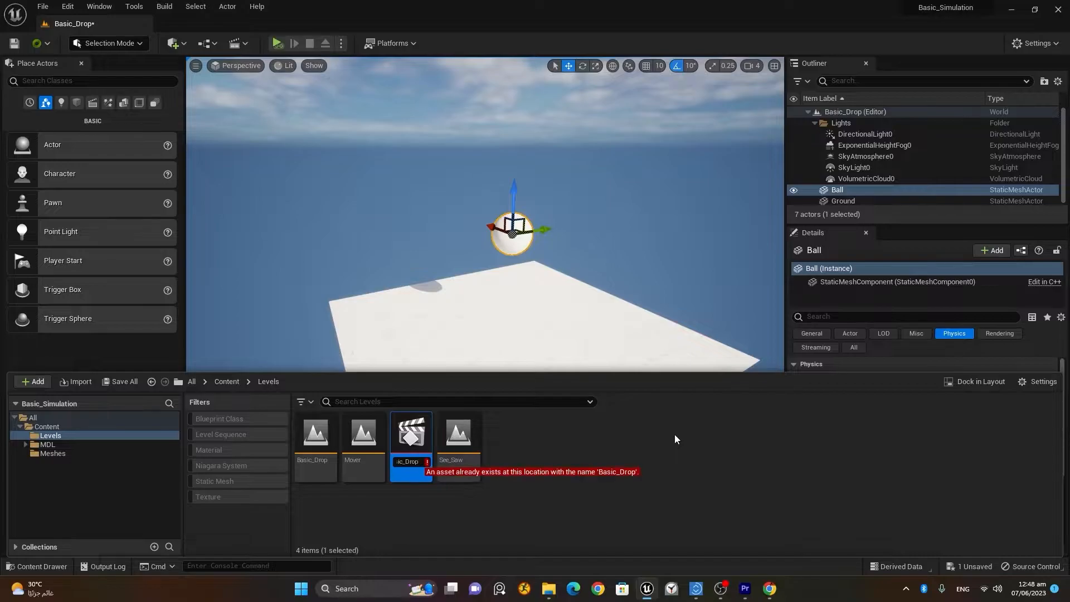
{"action": "type", "text": "_Seq"}
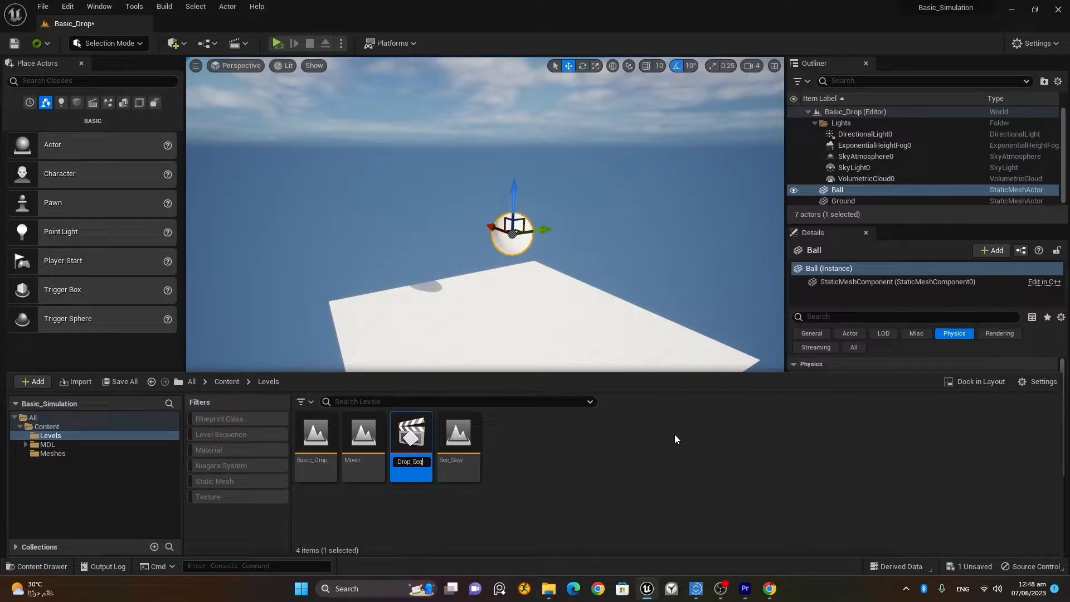
{"action": "key", "text": "Return"}
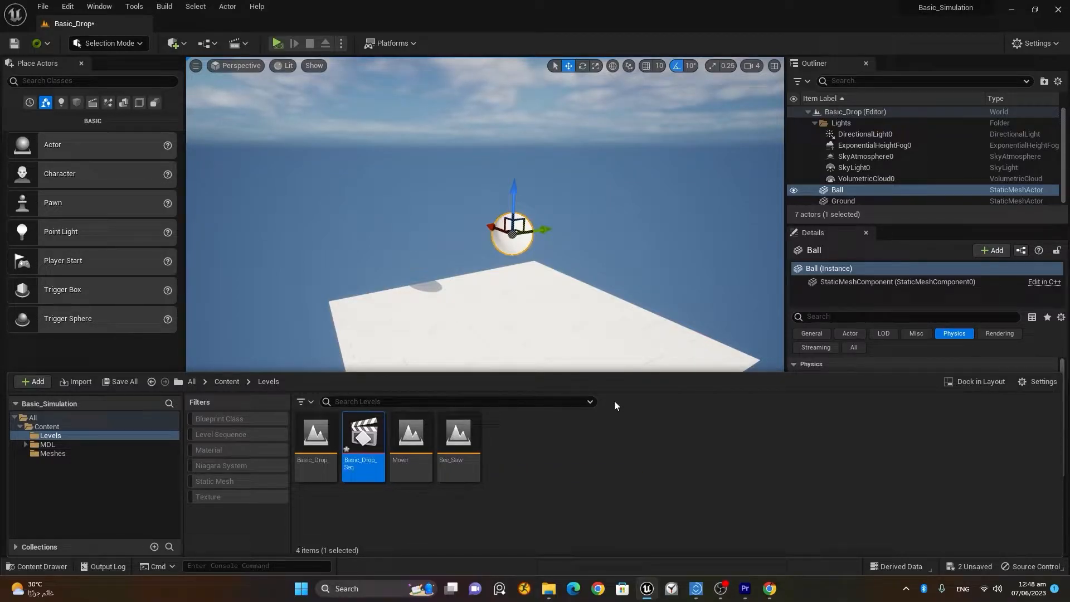
Open the Basic_Drop_Seq sequence and shrink the Sequencer area to give the viewport more height.
{"action": "double_click", "coordinate": [369, 441]}
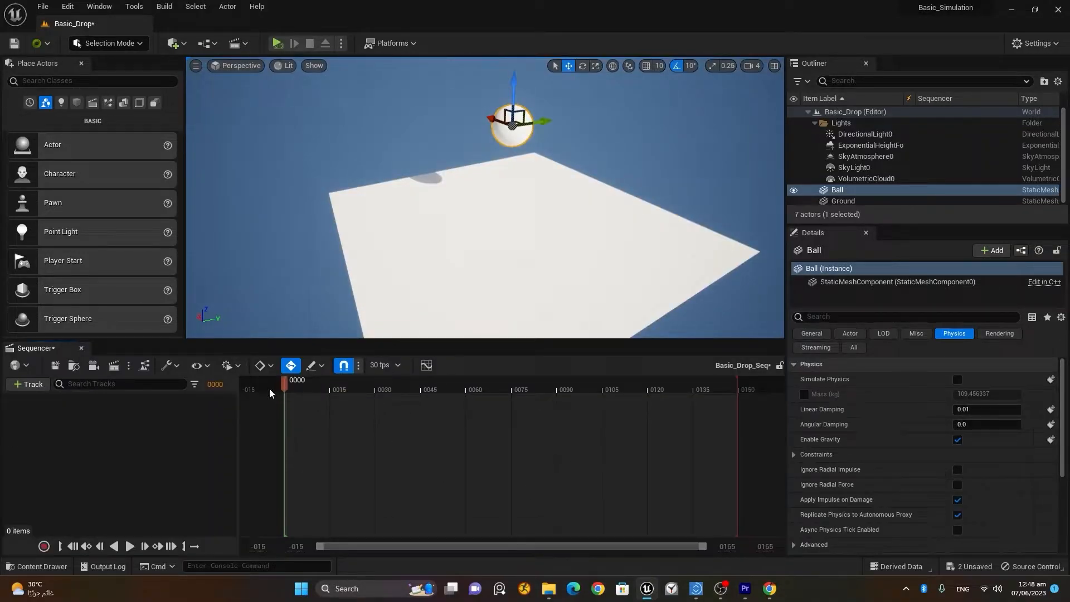
{"action": "left_click_drag", "start_coordinate": [184, 341], "coordinate": [251, 440]}
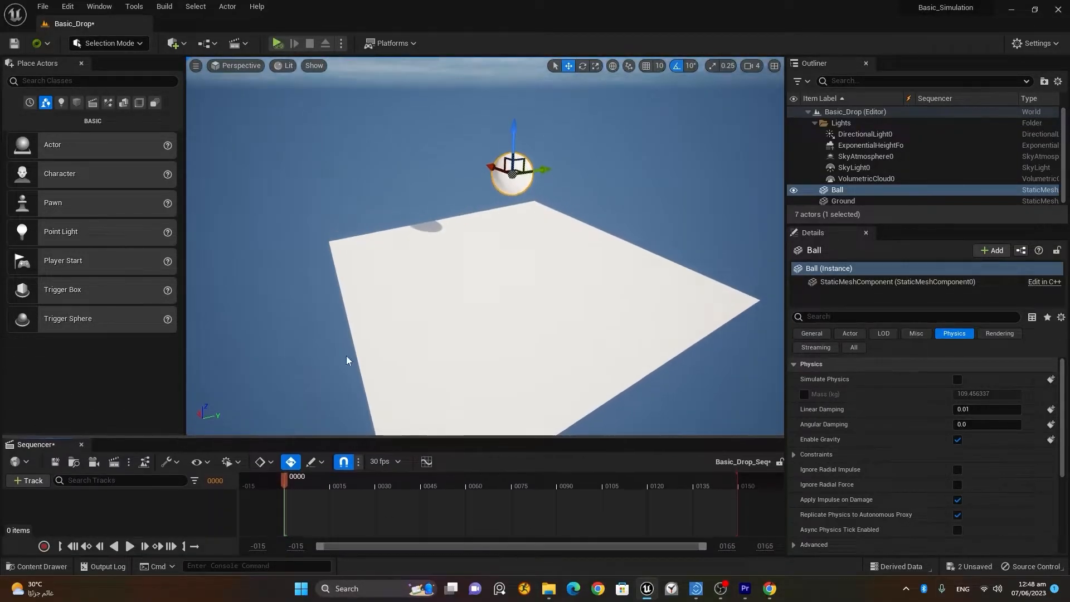
{"action": "right_click_drag", "start_coordinate": [446, 313], "coordinate": [468, 293]}
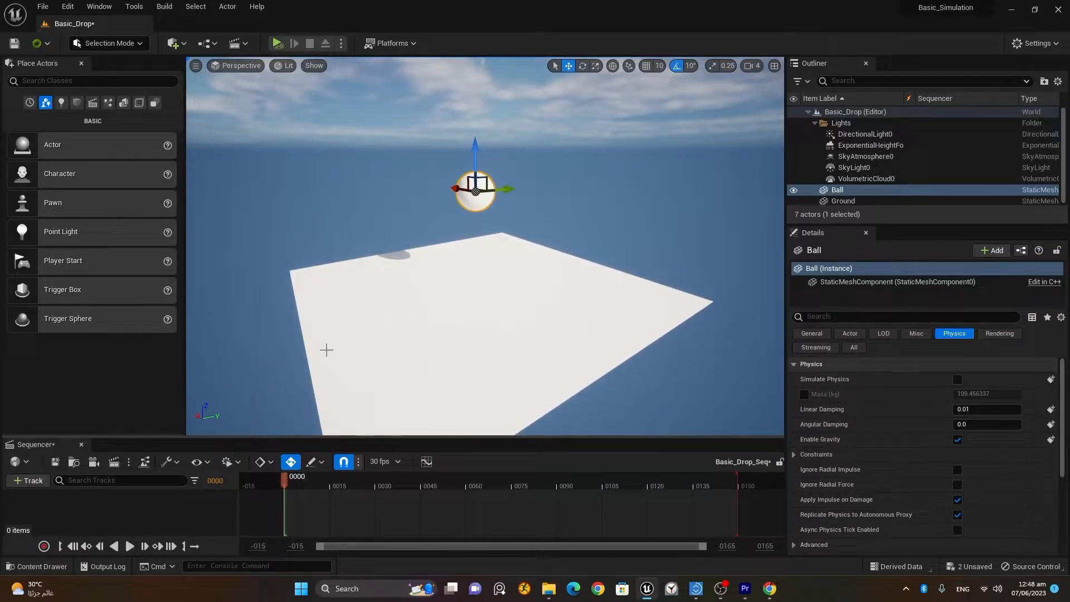
{"action": "right_click_drag", "start_coordinate": [248, 431], "coordinate": [409, 303]}
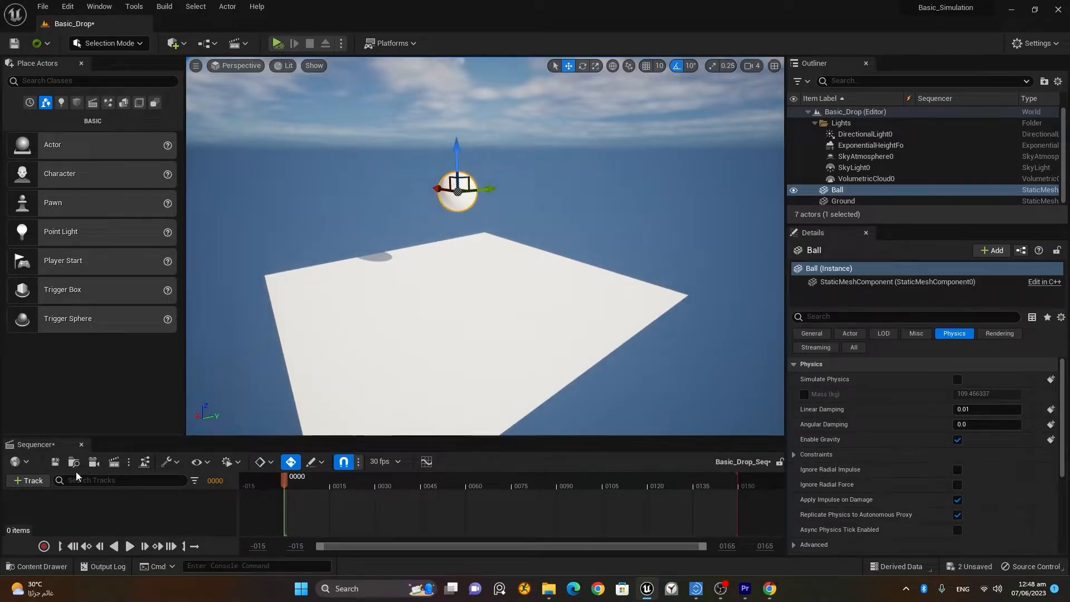
Add the Ball actor to the sequence and delete its Transform track.
{"action": "left_click", "coordinate": [38, 480]}
{"action": "mouse_move", "coordinate": [61, 286]}
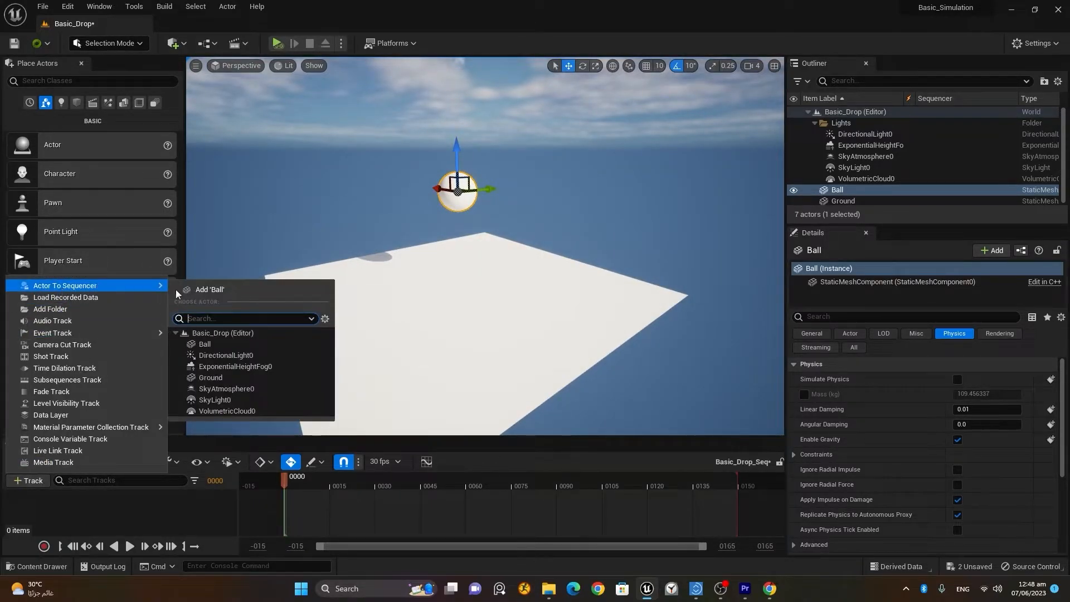
{"action": "left_click", "coordinate": [244, 289]}
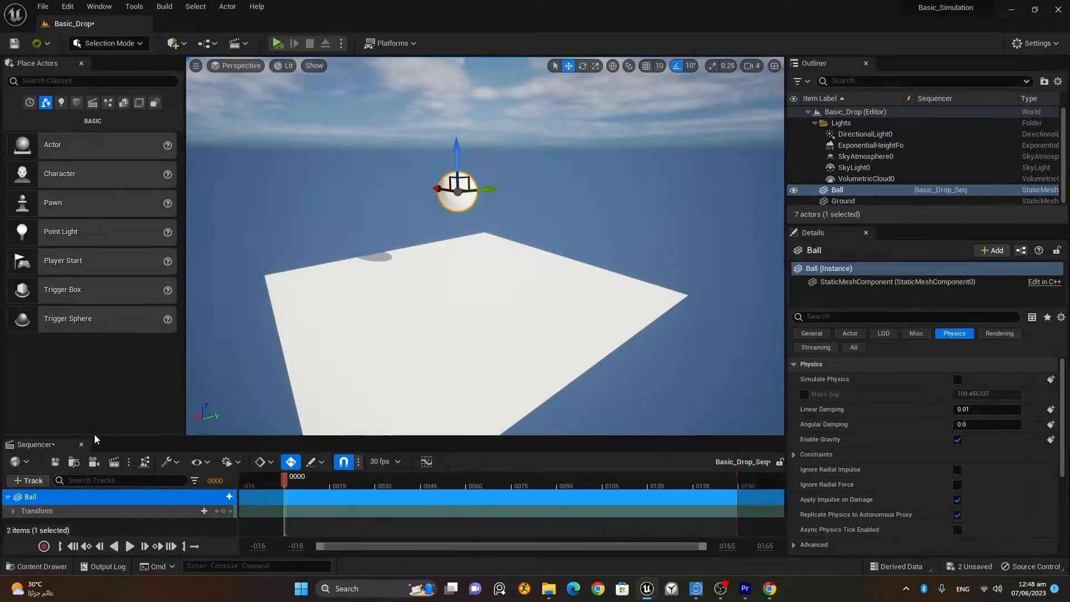
{"action": "left_click_drag", "start_coordinate": [95, 438], "coordinate": [93, 390]}
{"action": "left_click", "coordinate": [71, 463]}
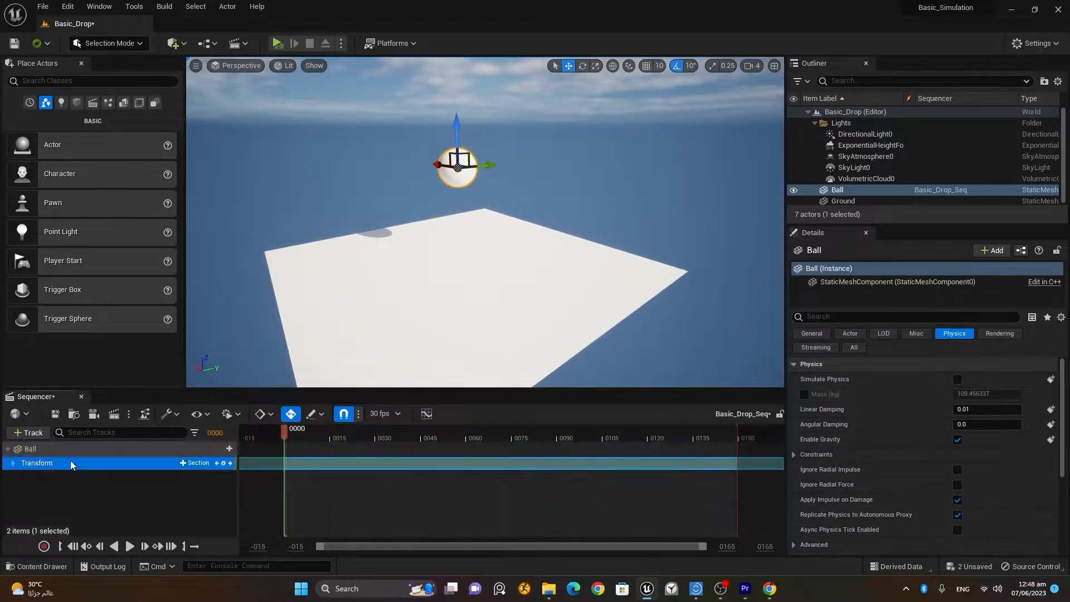
{"action": "key", "text": "Delete"}
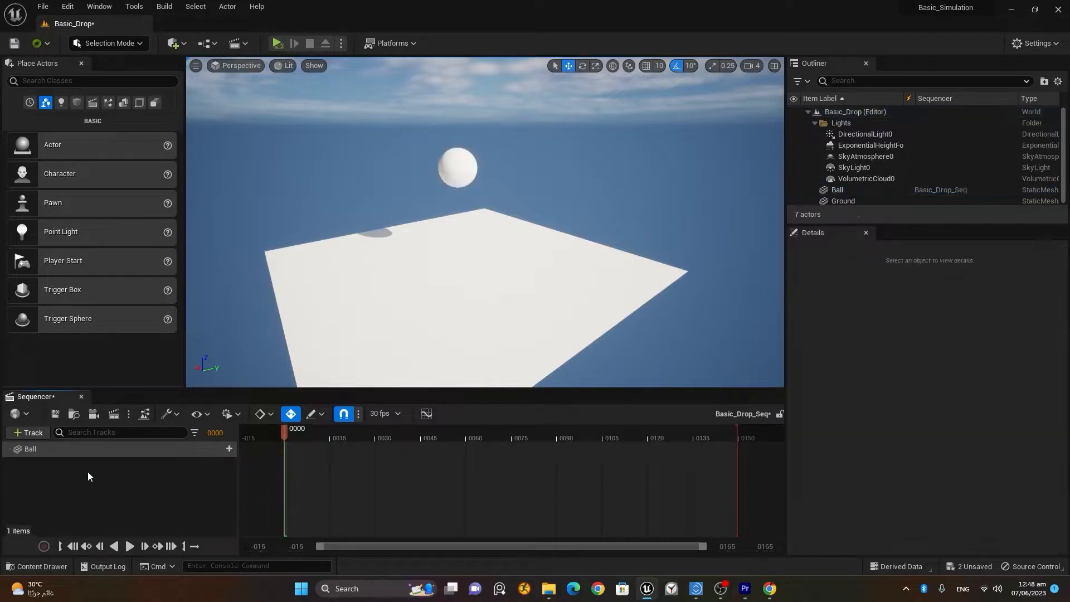
Add the Ground actor to the sequence and delete its Transform track.
{"action": "left_click", "coordinate": [391, 296]}
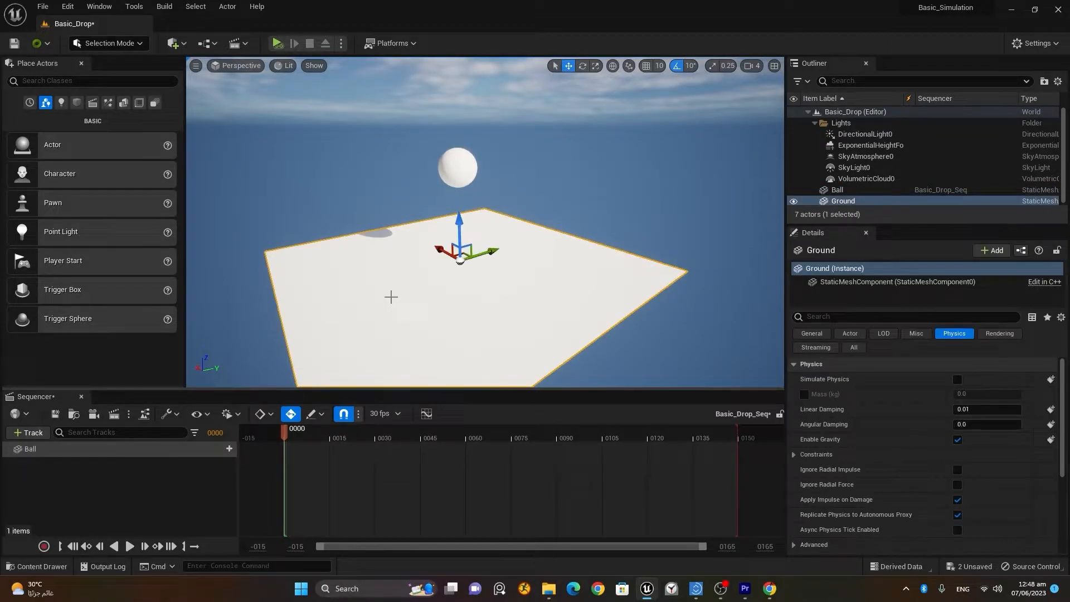
{"action": "left_click", "coordinate": [32, 434]}
{"action": "mouse_move", "coordinate": [68, 238]}
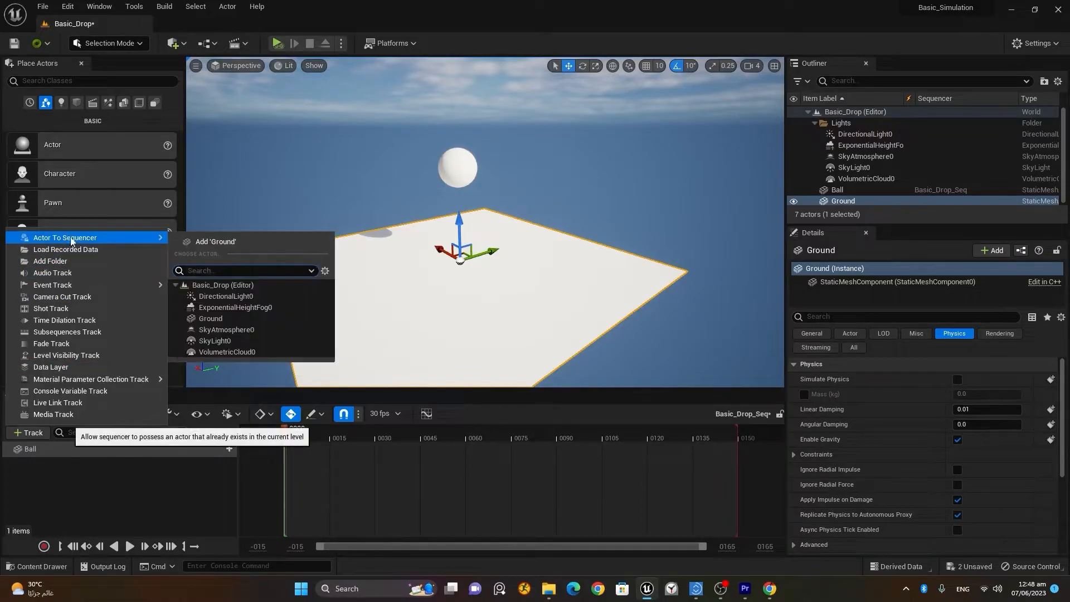
{"action": "left_click", "coordinate": [256, 242]}
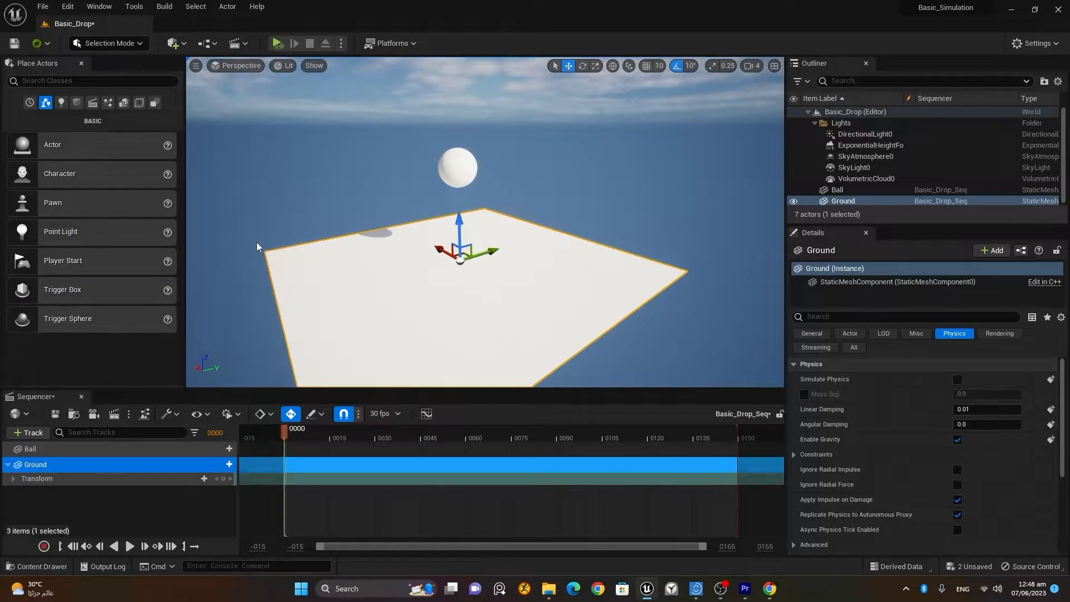
{"action": "left_click", "coordinate": [87, 478]}
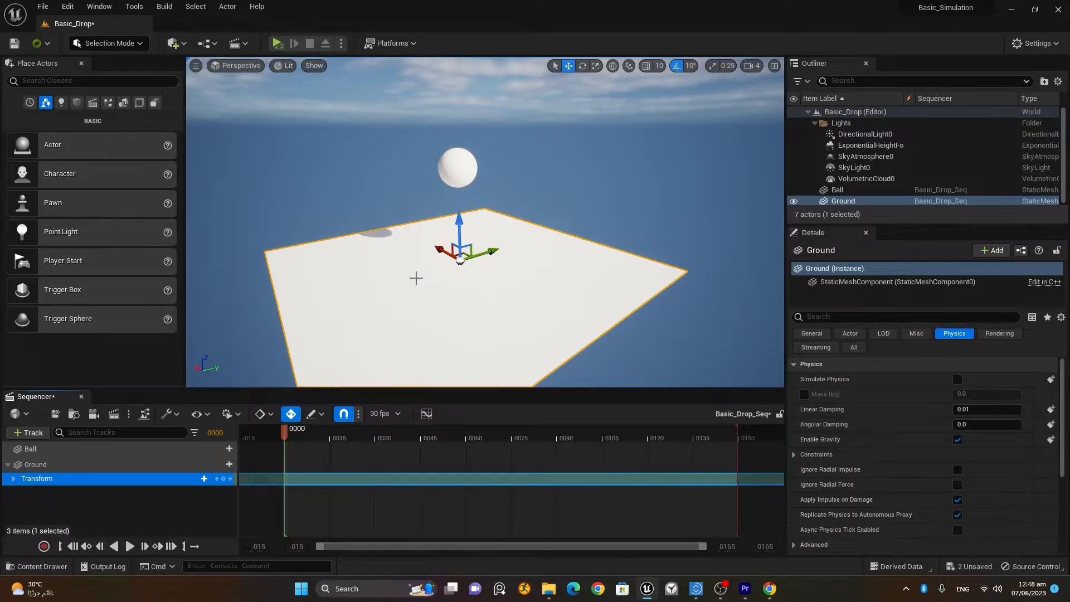
{"action": "key", "text": "Delete"}
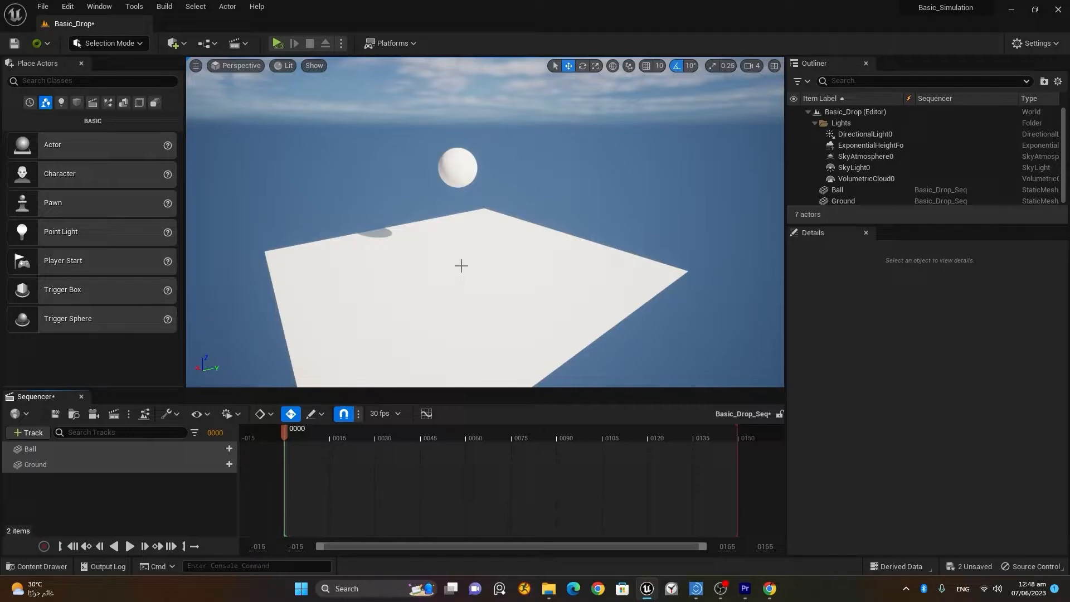
Enable Simulate Physics on the Ball and try the mass override, leaving it switched off.
{"action": "left_click", "coordinate": [458, 160]}
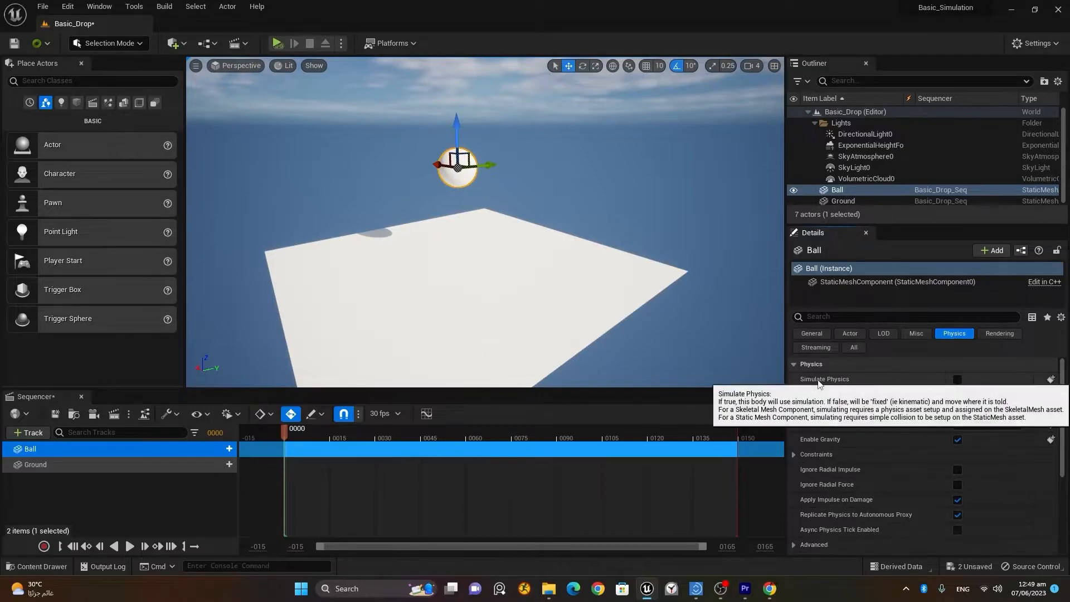
{"action": "left_click", "coordinate": [957, 379]}
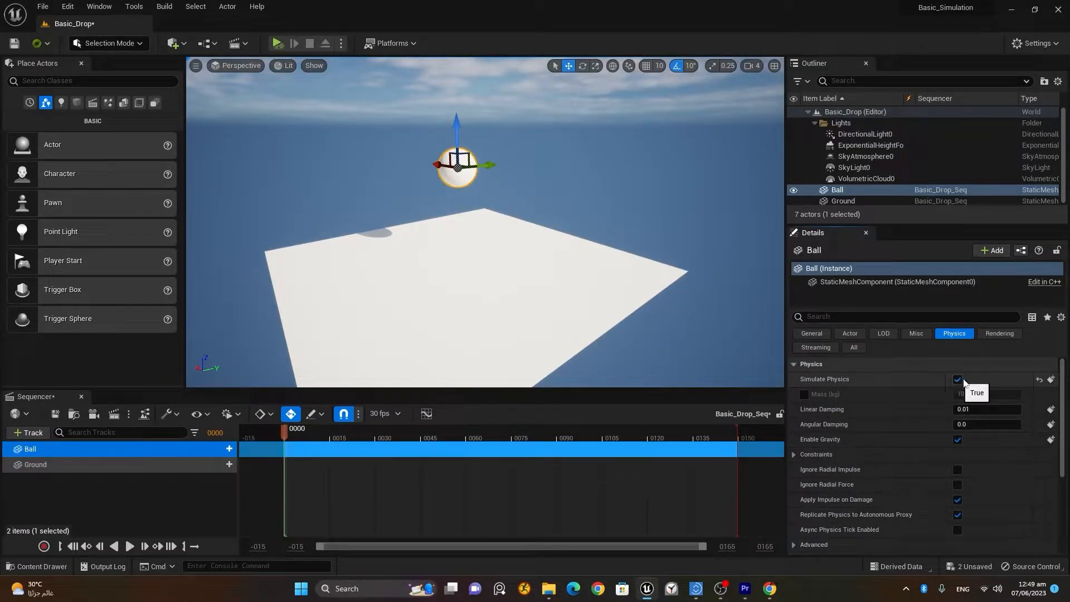
{"action": "left_click", "coordinate": [804, 395]}
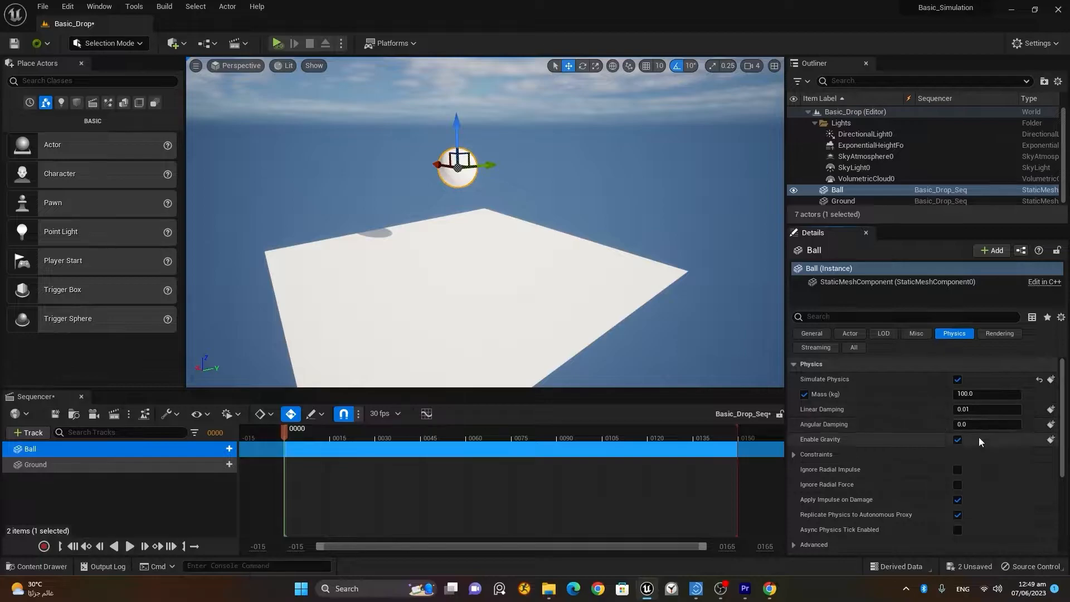
{"action": "left_click", "coordinate": [804, 394]}
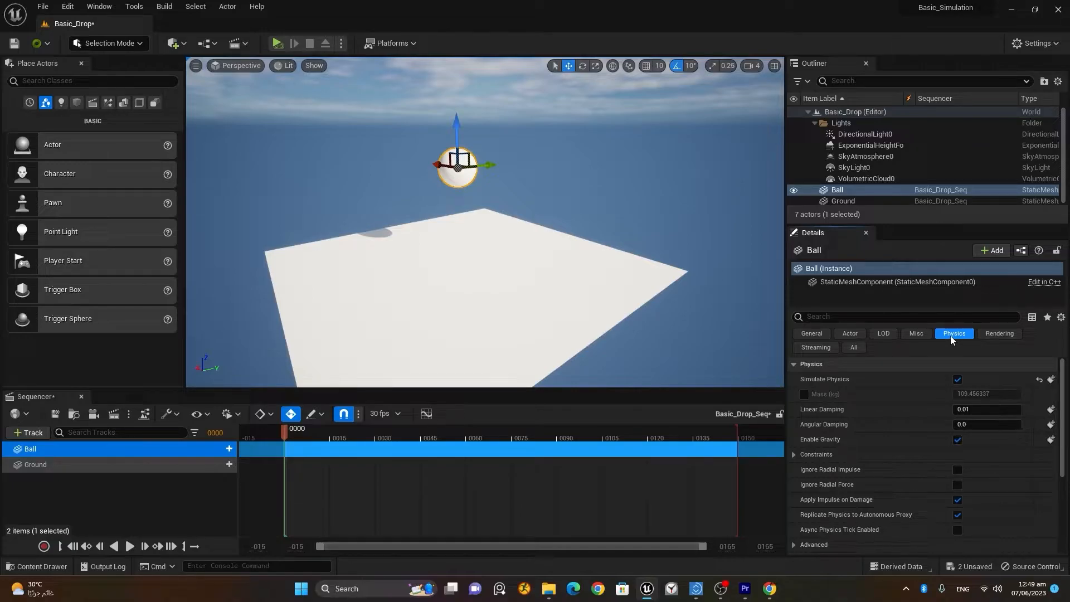
Compare the physics and mobility settings of the Ball and Ground, and set the Ground's mobility to Static.
{"action": "left_click", "coordinate": [508, 279]}
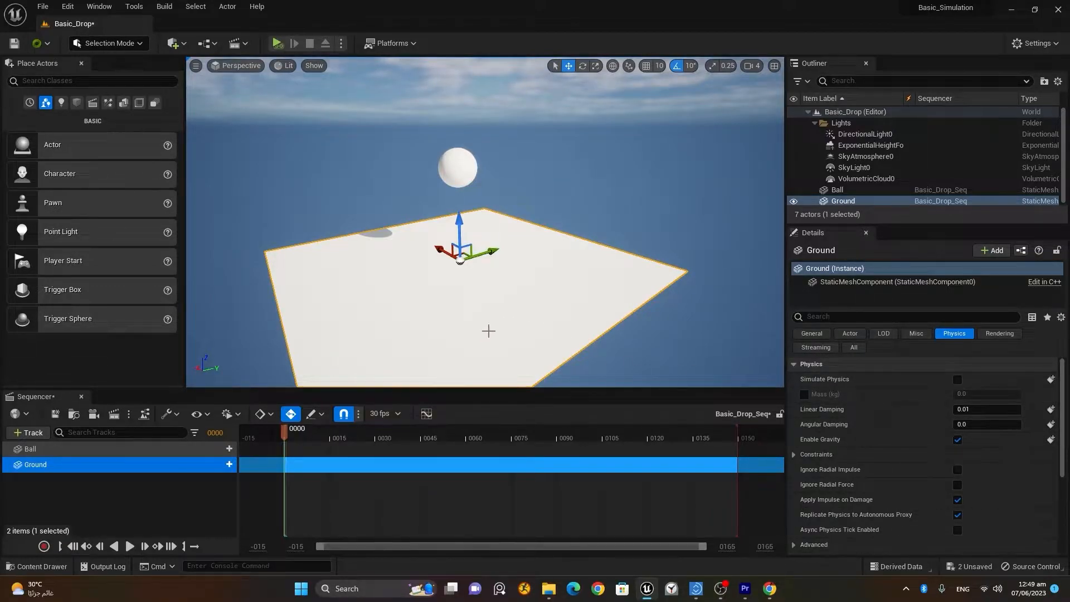
{"action": "left_click", "coordinate": [464, 165]}
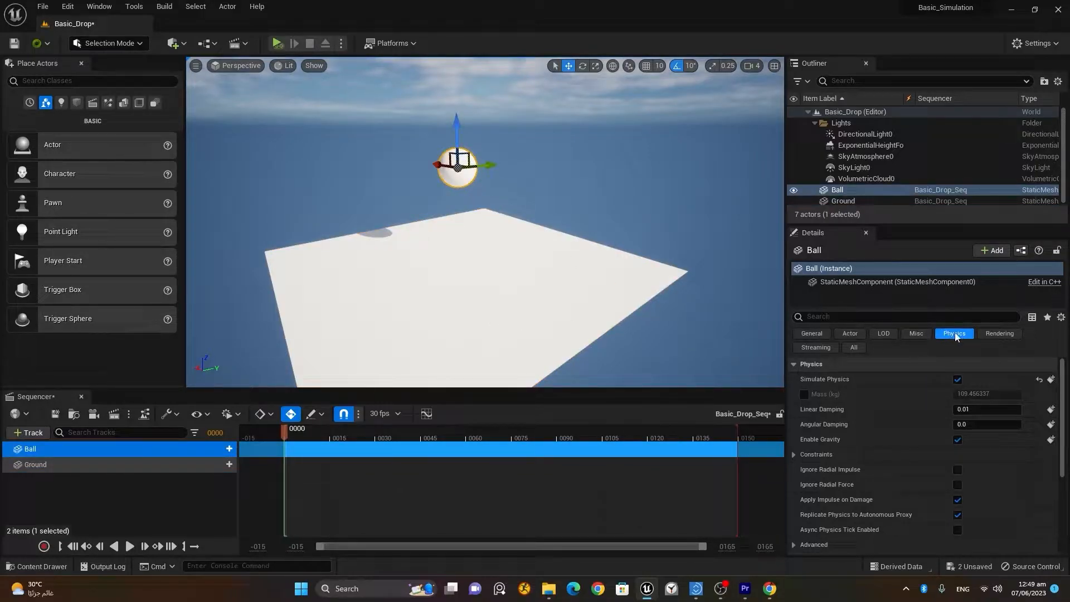
{"action": "left_click", "coordinate": [854, 347]}
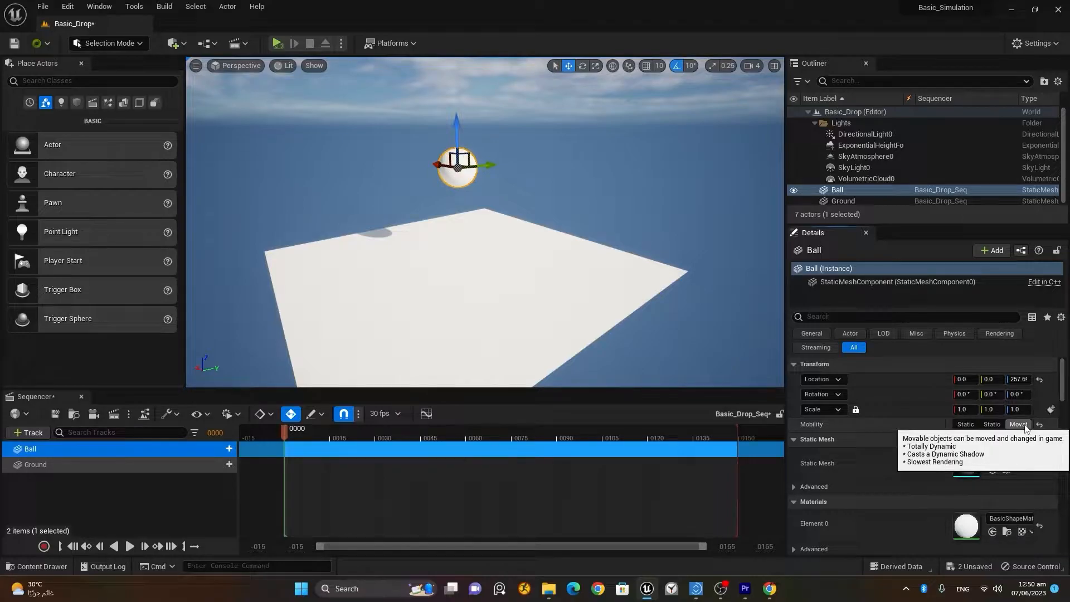
{"action": "left_click", "coordinate": [596, 295]}
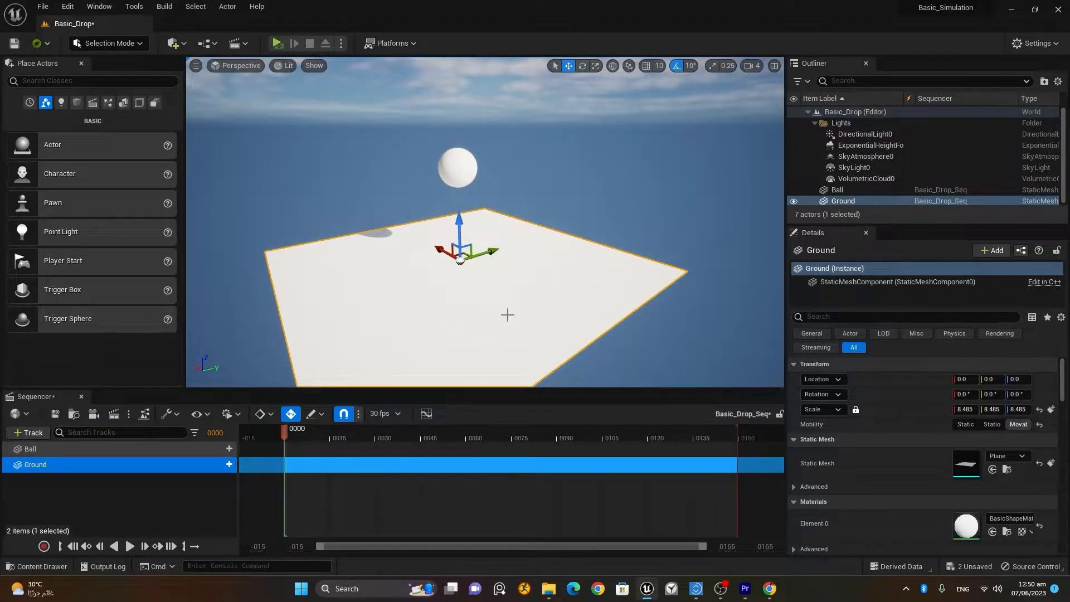
{"action": "left_click", "coordinate": [966, 425]}
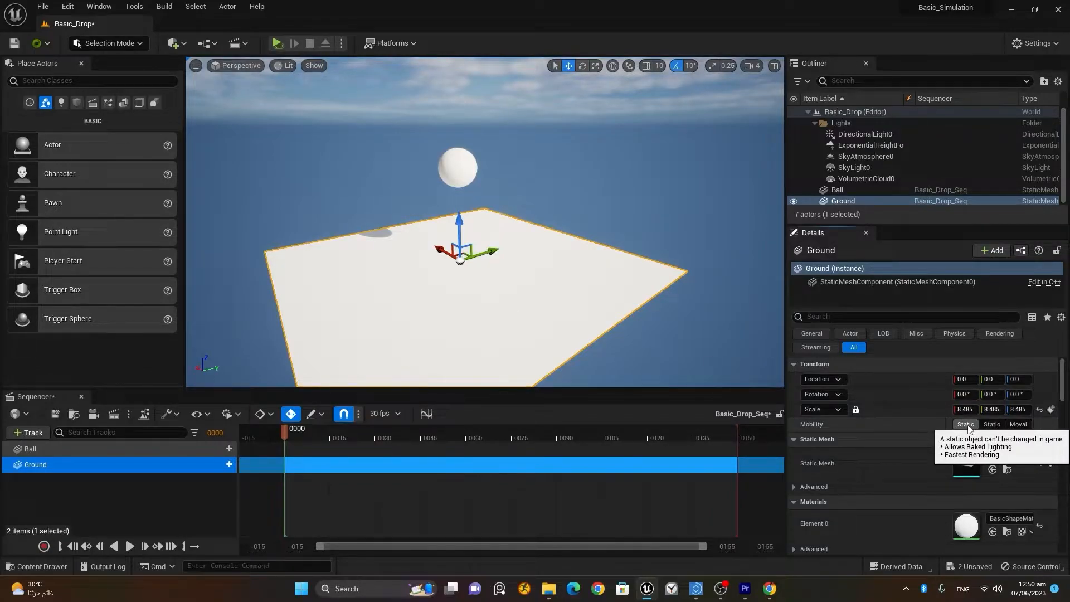
{"action": "left_click", "coordinate": [456, 164]}
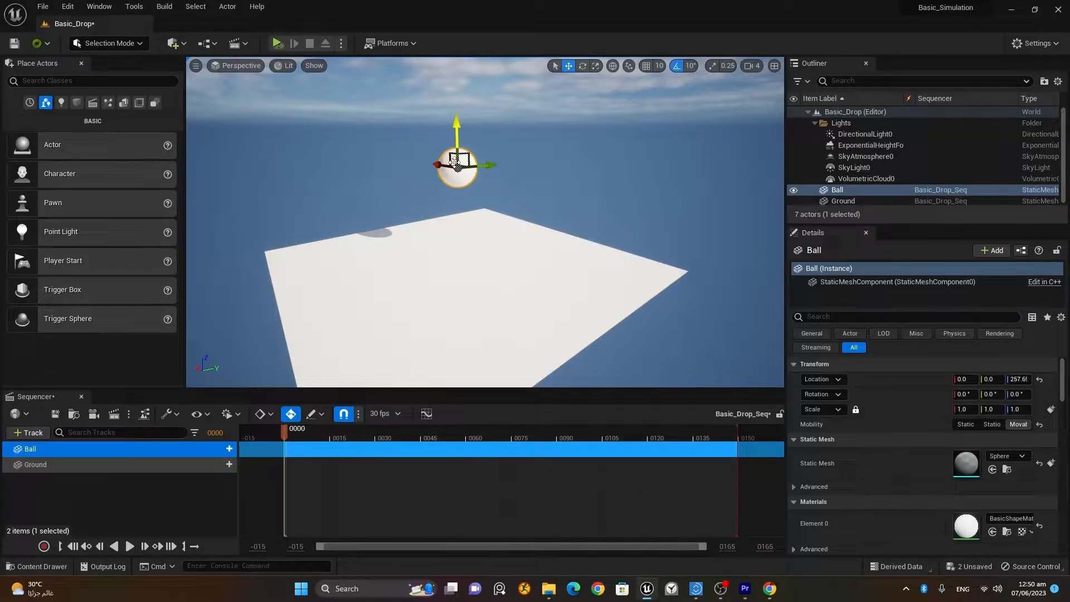
{"action": "left_click", "coordinate": [535, 319]}
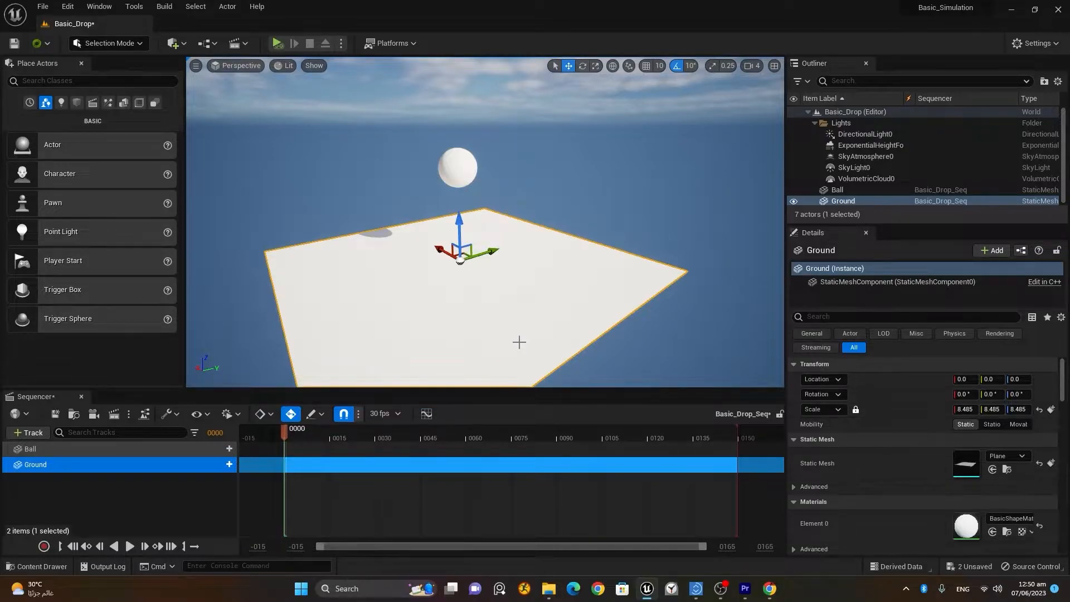
Add the Ball's StaticMeshComponent0 as a component track under the Ball in the sequence.
{"action": "left_click", "coordinate": [67, 452]}
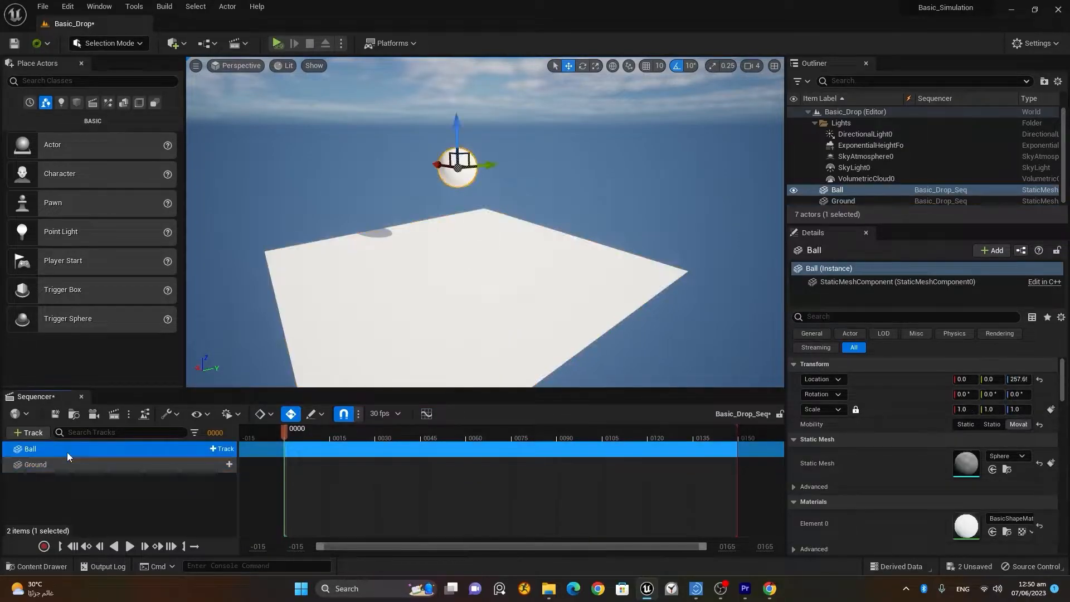
{"action": "left_click", "coordinate": [222, 450]}
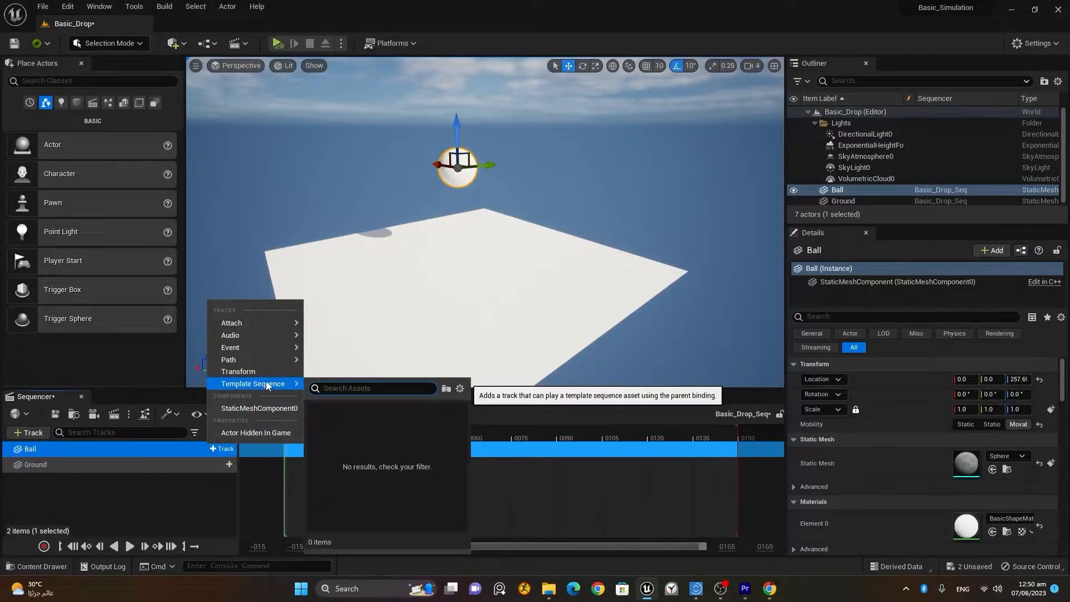
{"action": "mouse_move", "coordinate": [260, 352]}
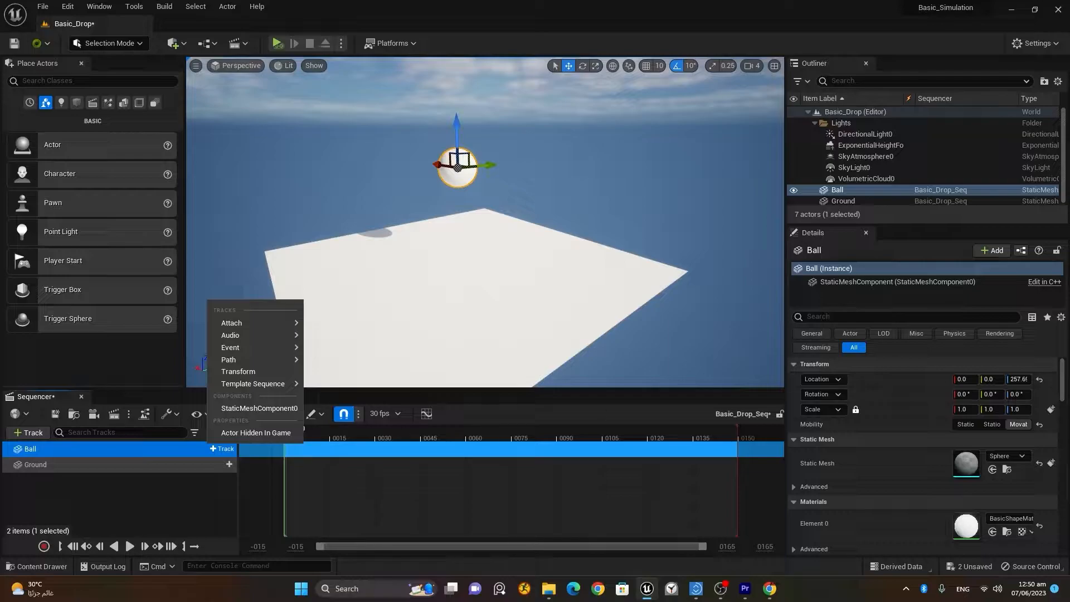
{"action": "key", "text": "Escape"}
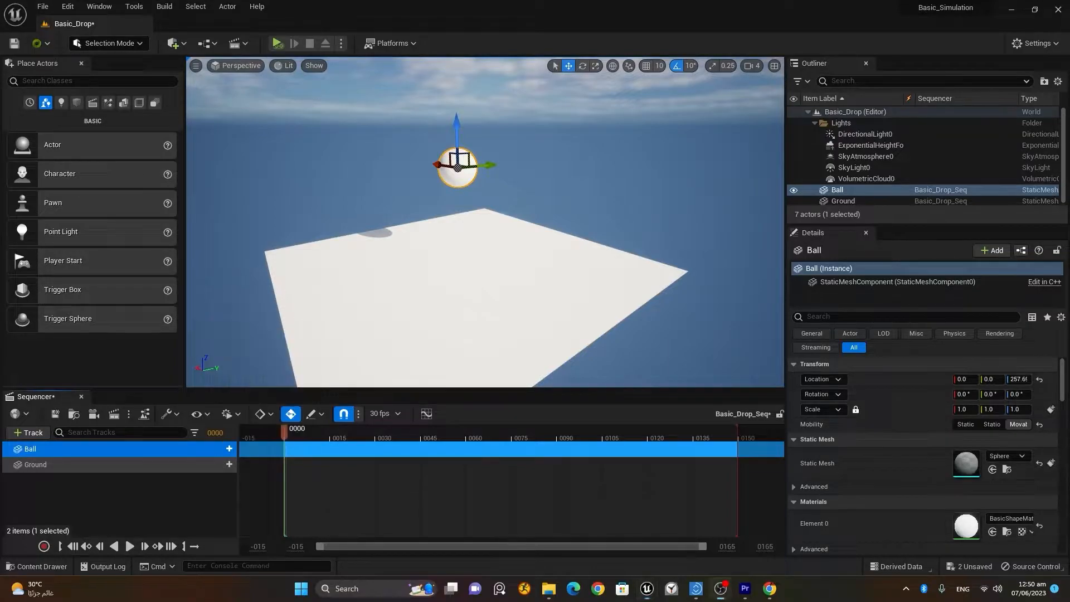
{"action": "left_click", "coordinate": [223, 449]}
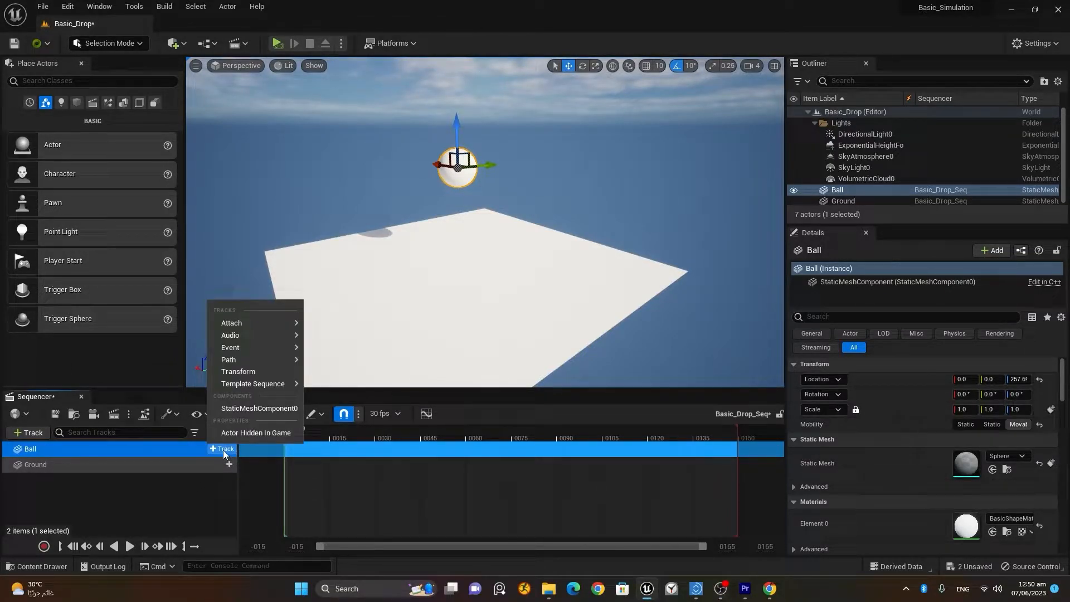
{"action": "left_click", "coordinate": [241, 410]}
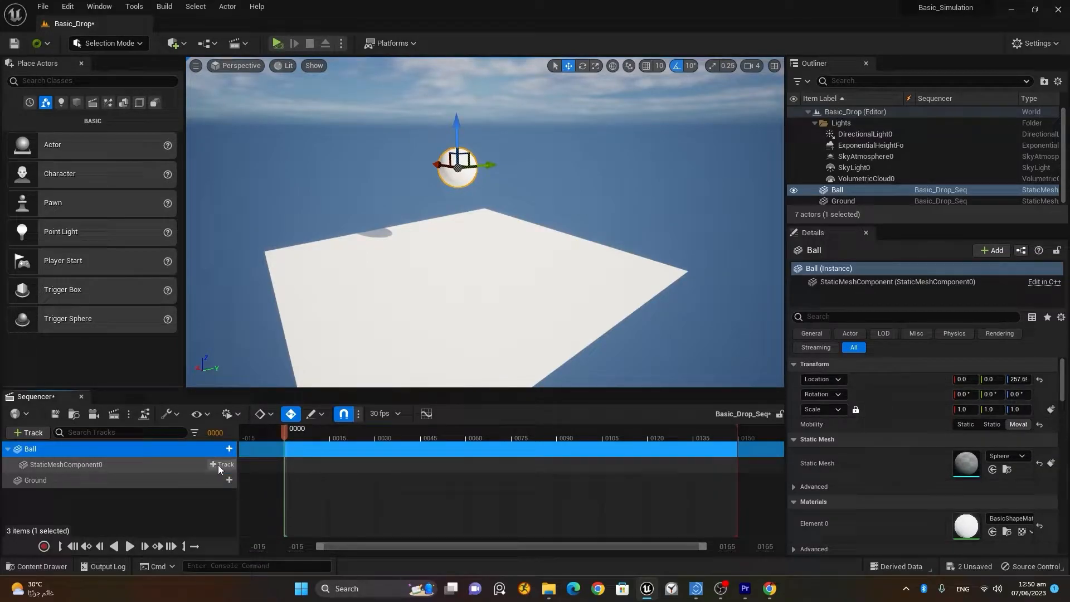
Add a Simulate Physics (Body Instance) property track to the Ball's StaticMeshComponent0.
{"action": "left_click", "coordinate": [171, 471]}
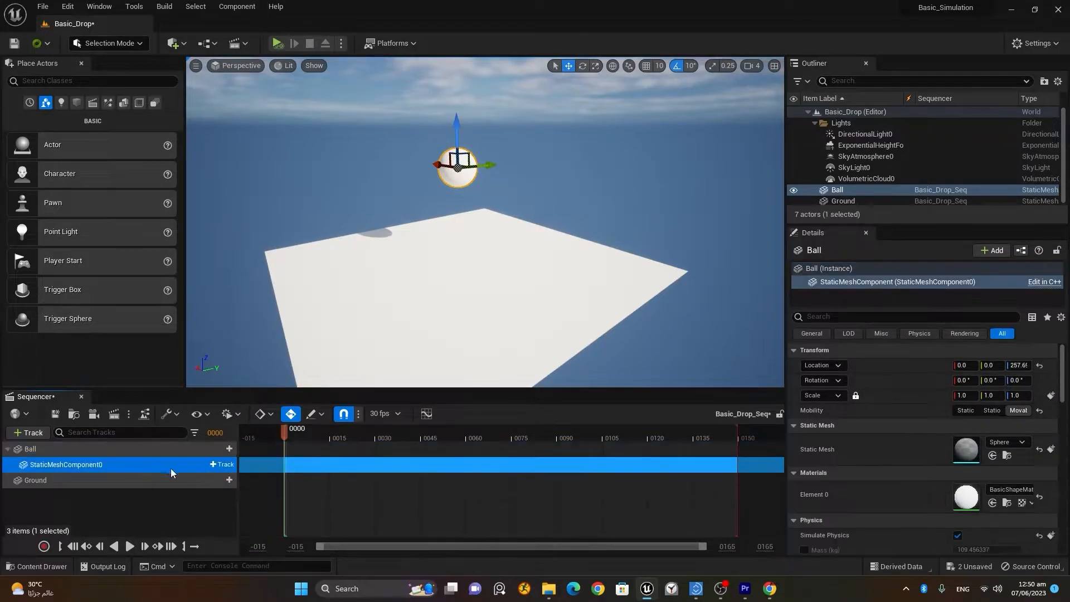
{"action": "left_click", "coordinate": [221, 465]}
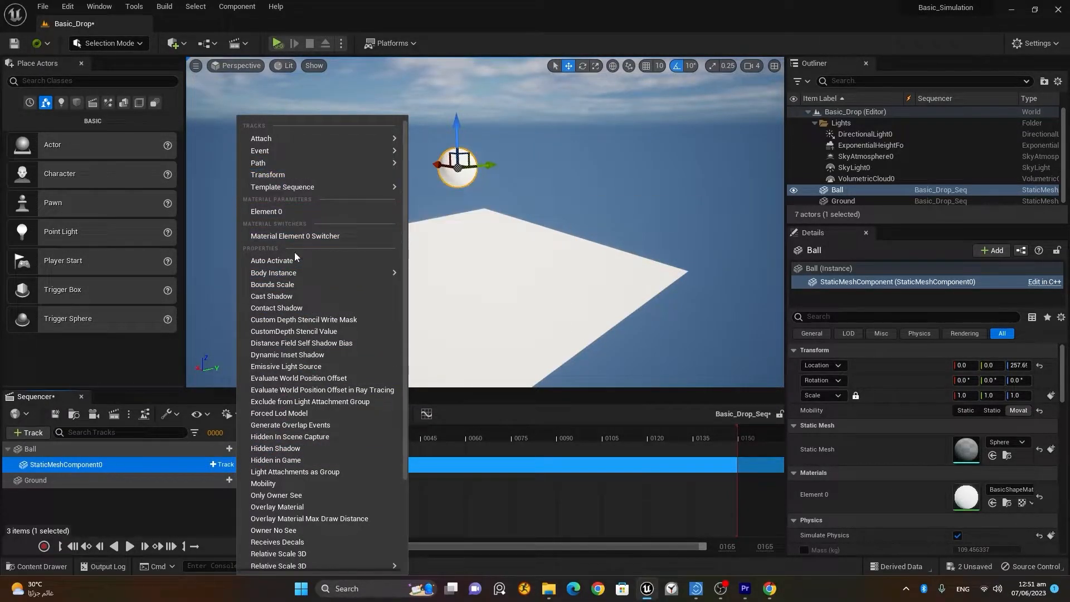
{"action": "mouse_move", "coordinate": [284, 279]}
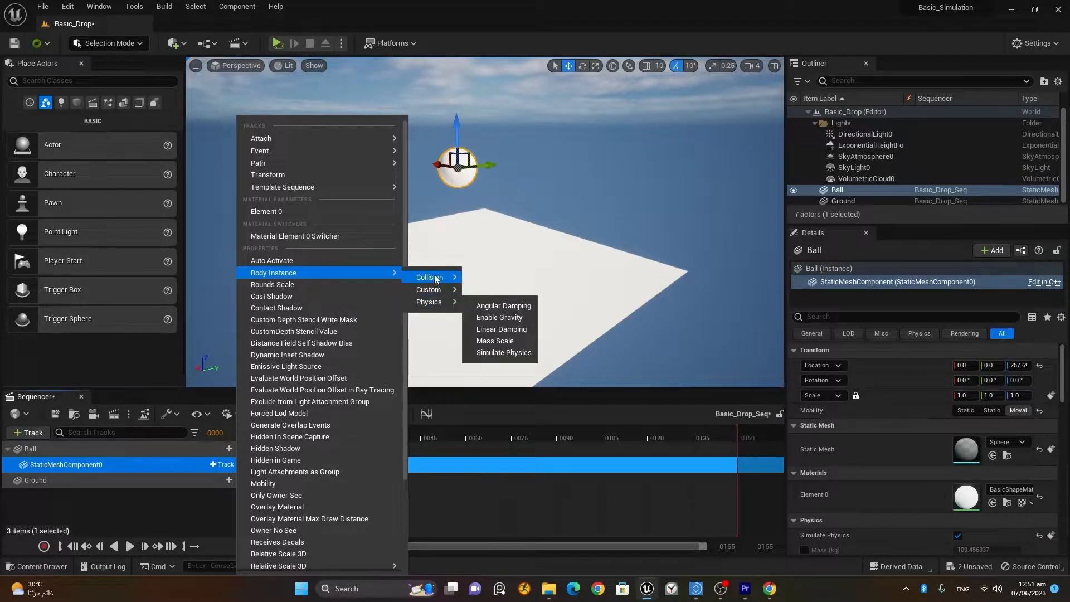
{"action": "mouse_move", "coordinate": [440, 307]}
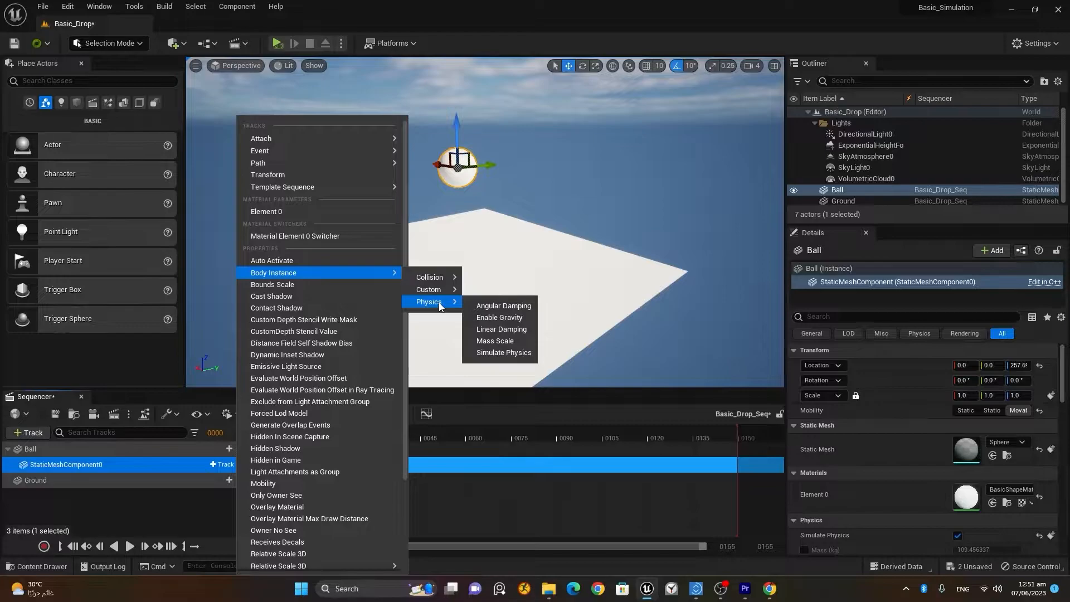
{"action": "left_click", "coordinate": [516, 354]}
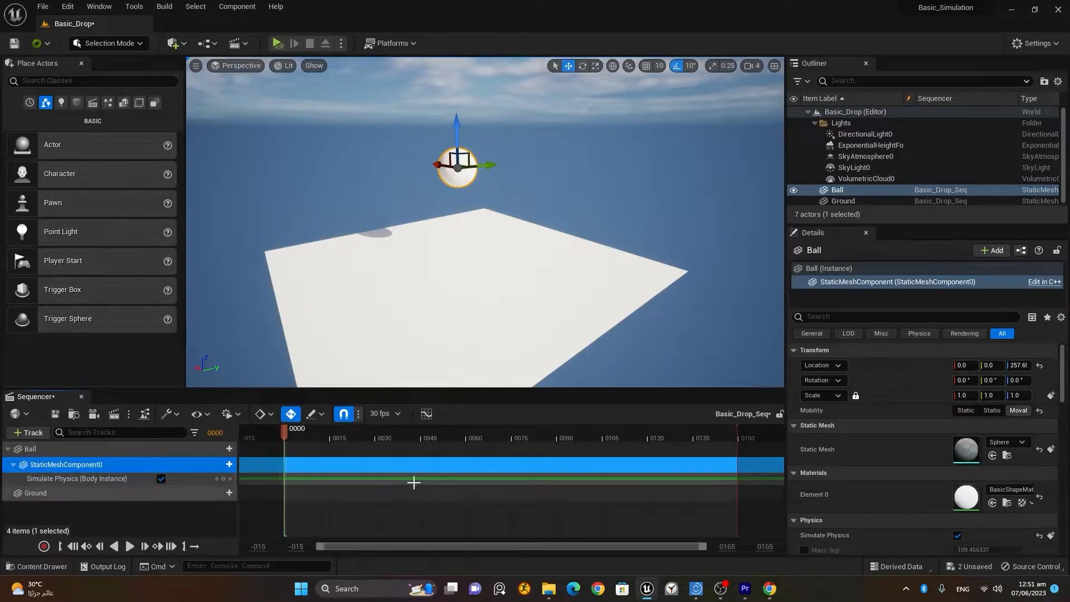
Key the Ball's Simulate Physics property off at frame 0 and on at frame 16.
{"action": "left_click", "coordinate": [918, 334]}
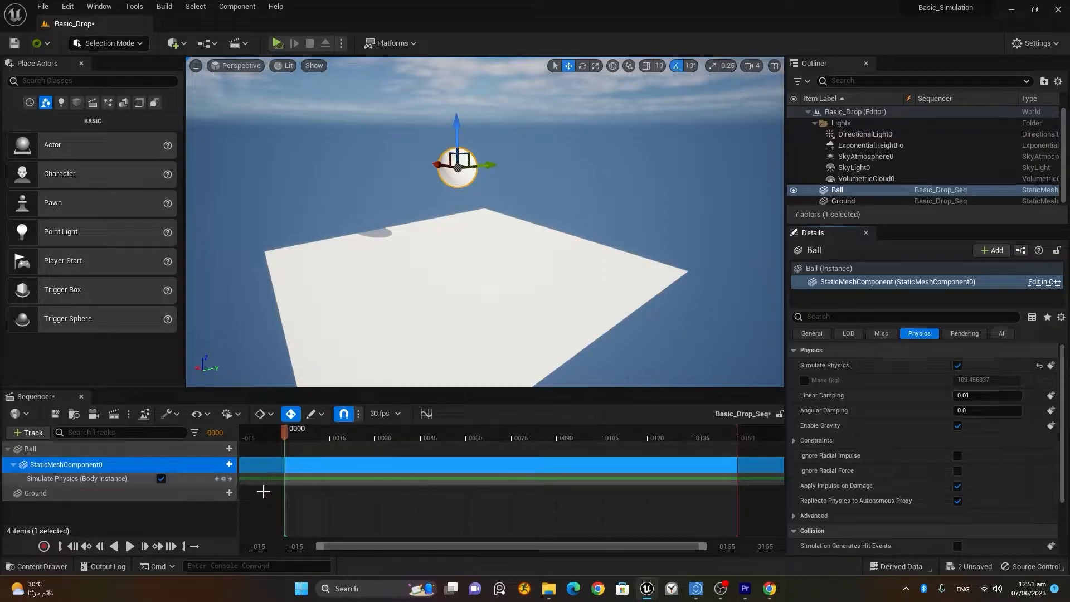
{"action": "left_click", "coordinate": [223, 479]}
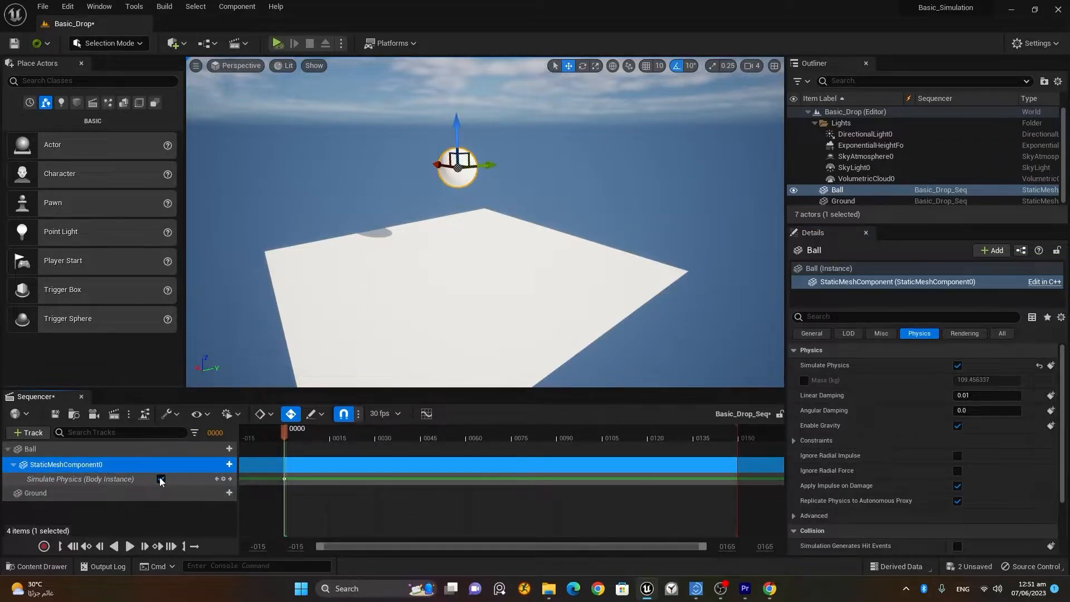
{"action": "left_click", "coordinate": [161, 478]}
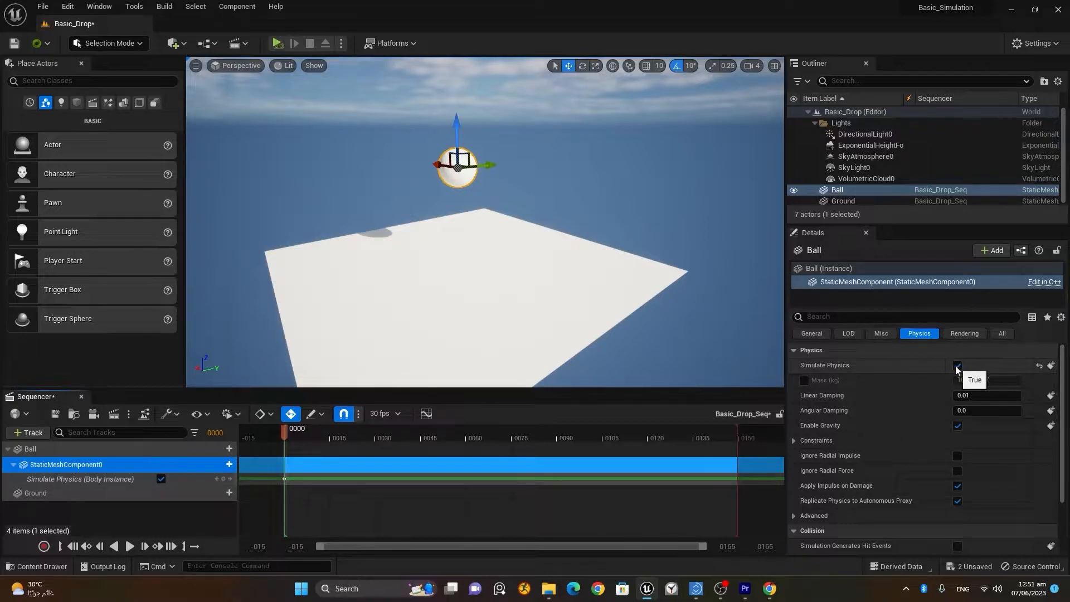
{"action": "left_click_drag", "start_coordinate": [289, 432], "coordinate": [335, 441]}
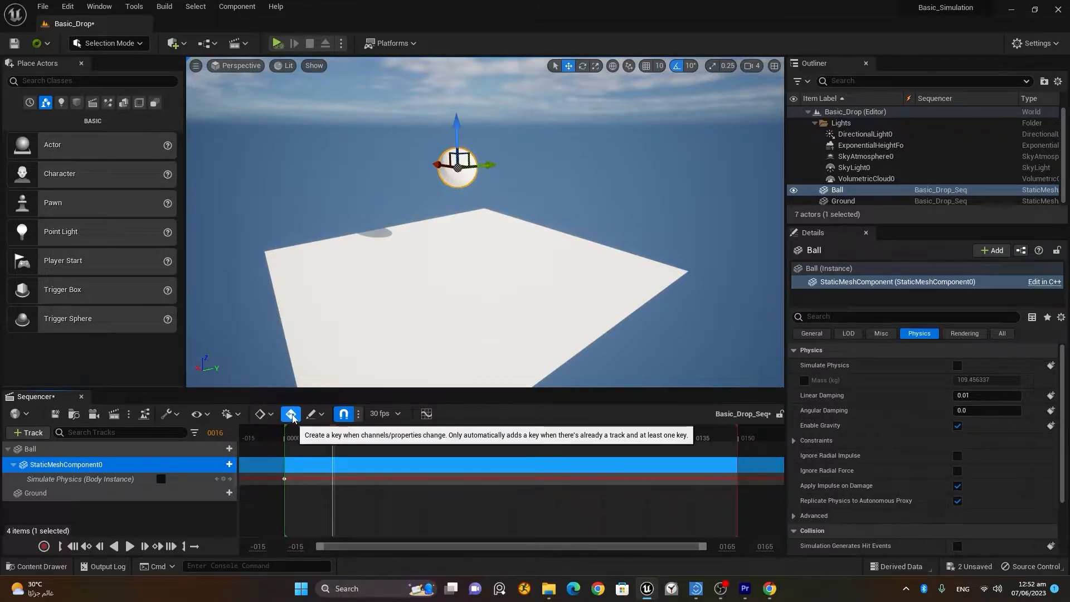
{"action": "left_click", "coordinate": [957, 366]}
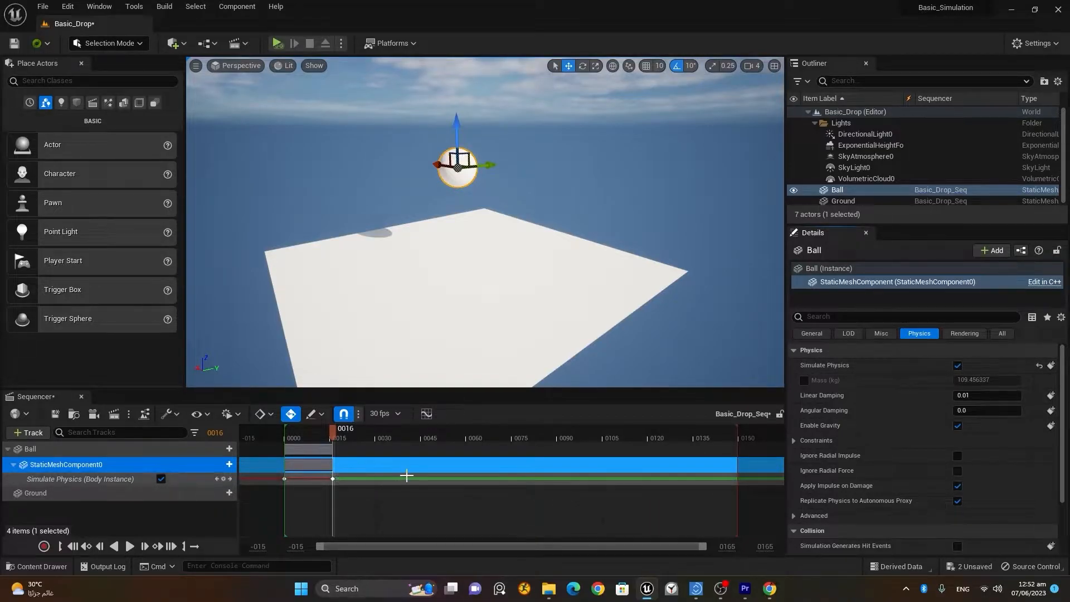
Preview the sequence from its first frame in the editor, pause it, and rewind to frame 0.
{"action": "left_click", "coordinate": [73, 547]}
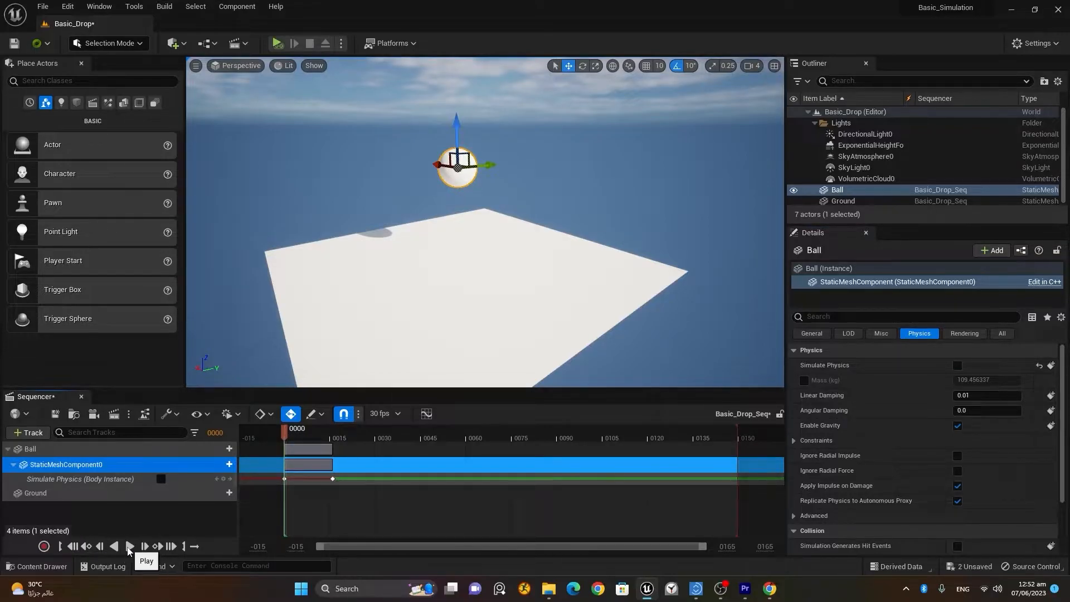
{"action": "left_click", "coordinate": [128, 546]}
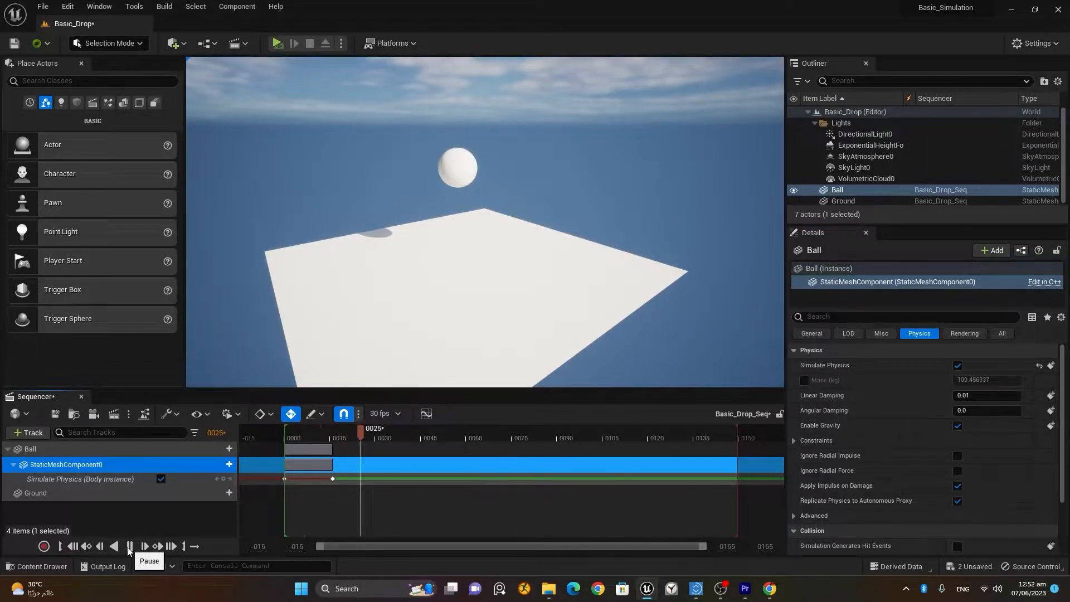
{"action": "left_click", "coordinate": [128, 546]}
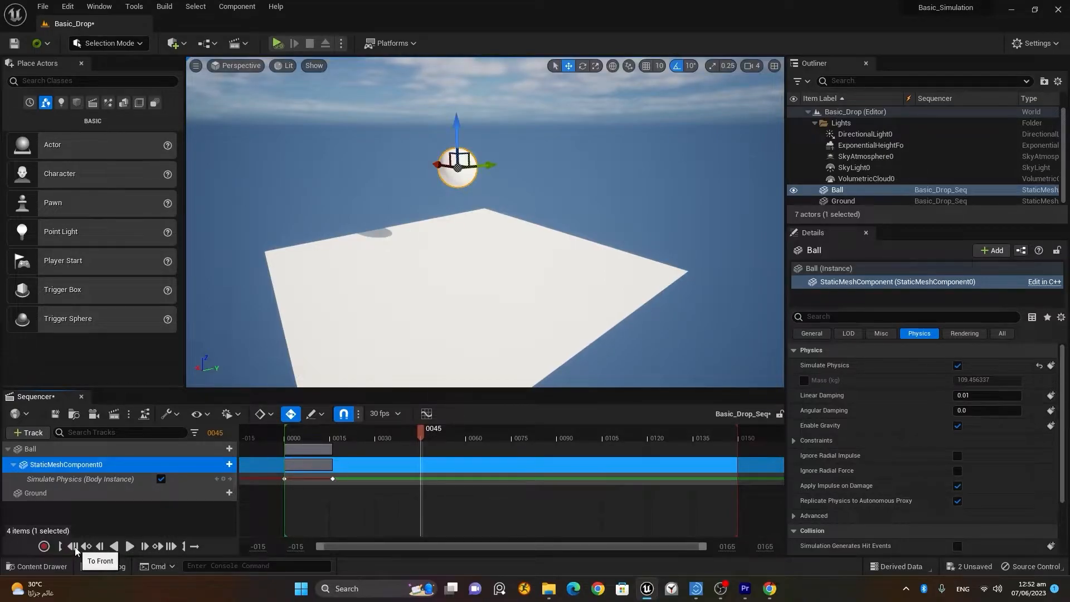
{"action": "left_click", "coordinate": [73, 547]}
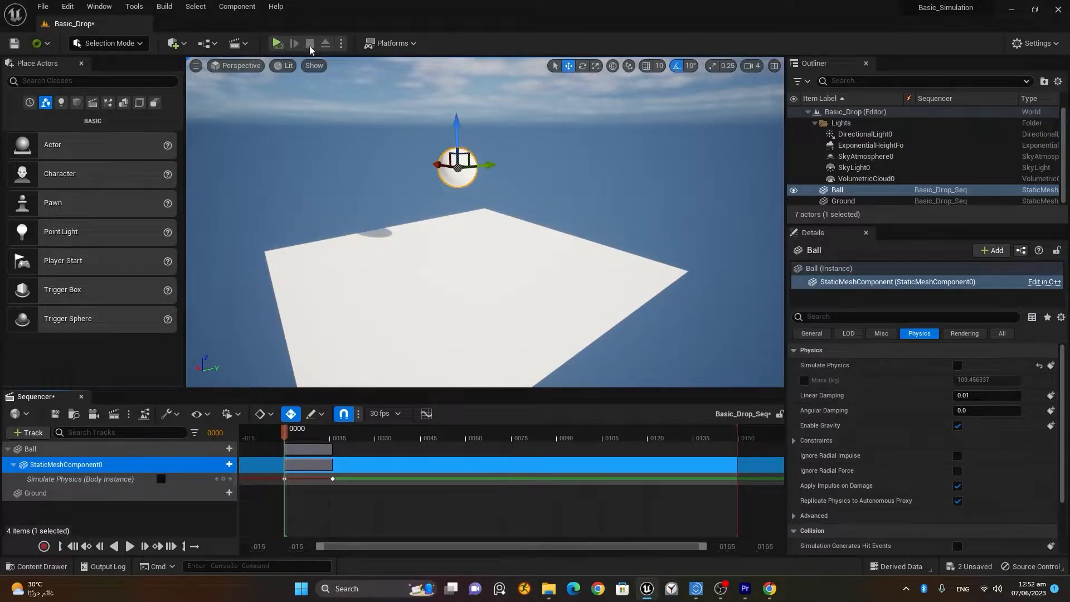
Run the level in Simulate mode and play the sequence to check the ball drop, stop the simulation, and rewind to frame 0.
{"action": "left_click", "coordinate": [341, 44]}
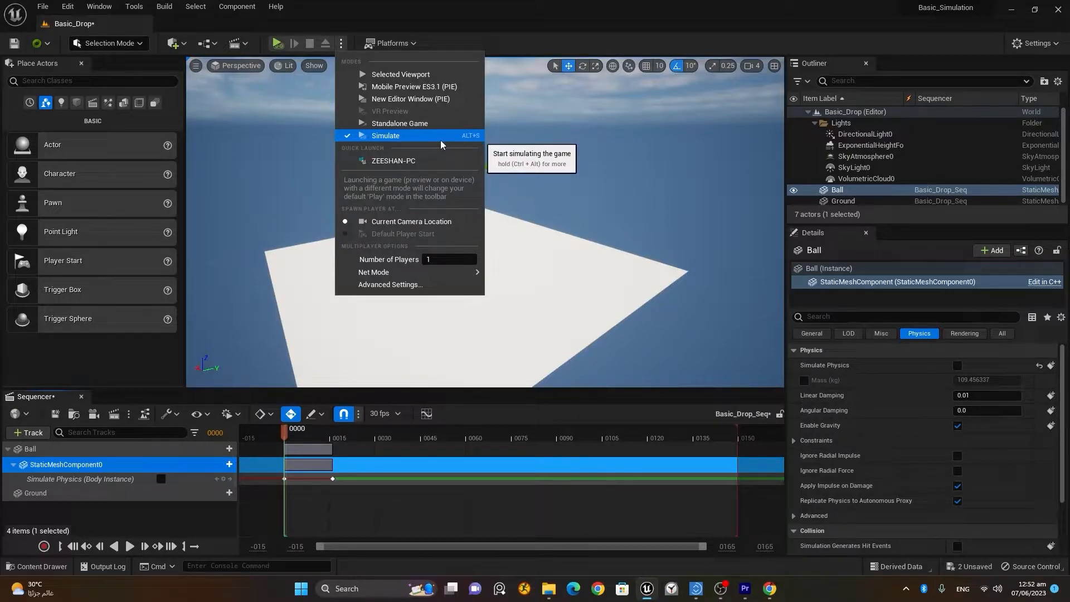
{"action": "left_click", "coordinate": [406, 136]}
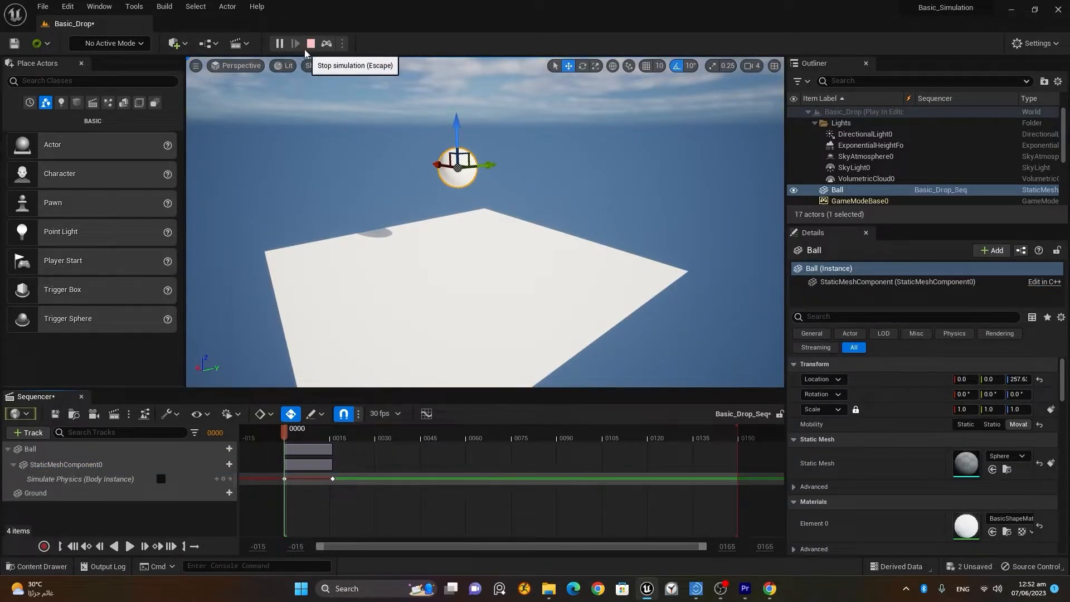
{"action": "left_click", "coordinate": [132, 547]}
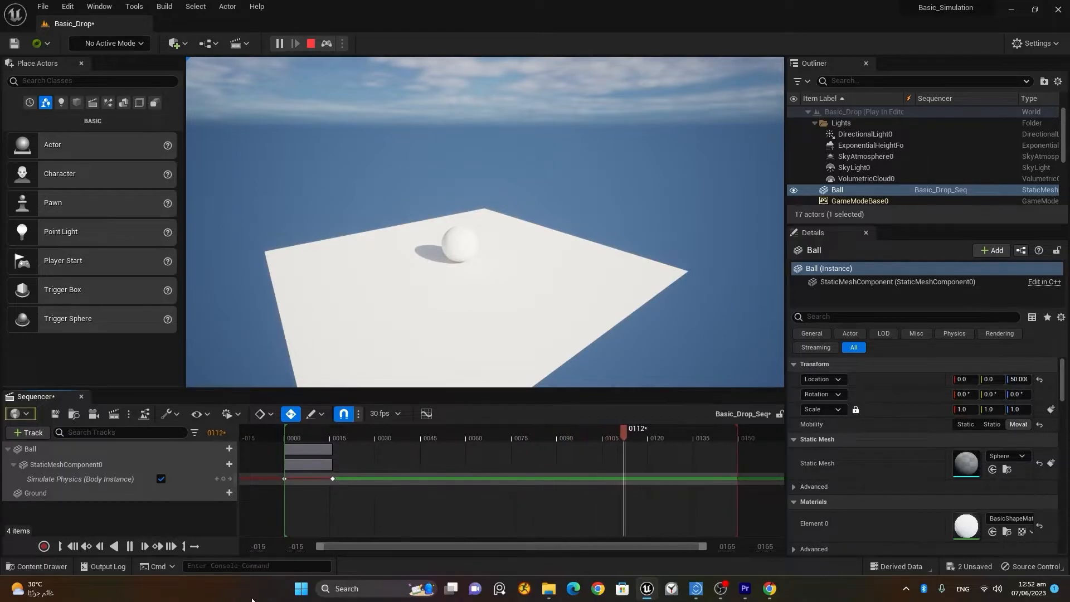
{"action": "left_click", "coordinate": [130, 547]}
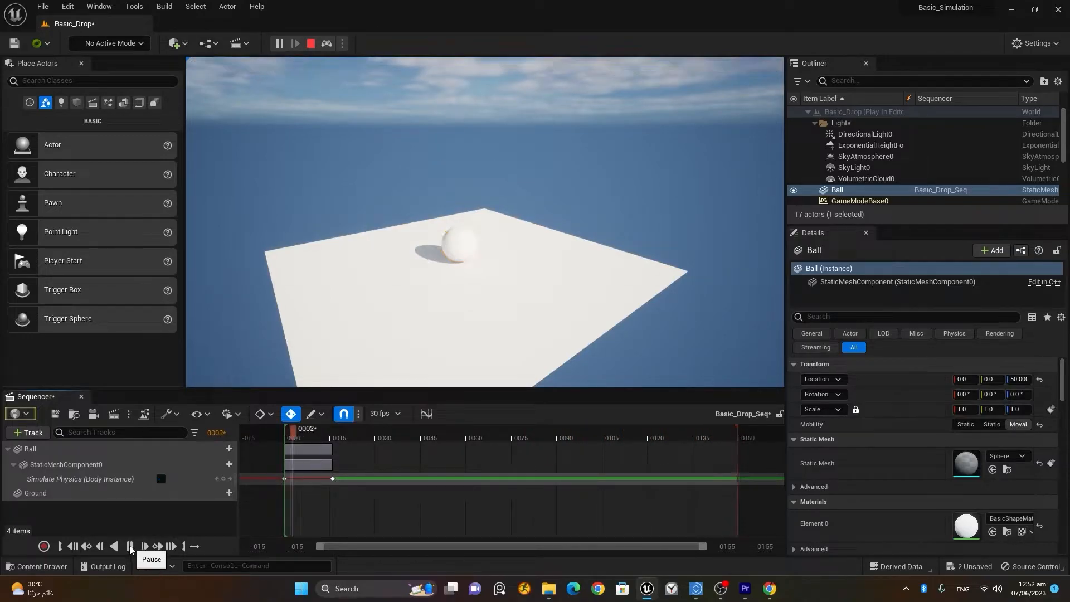
{"action": "left_click", "coordinate": [128, 547]}
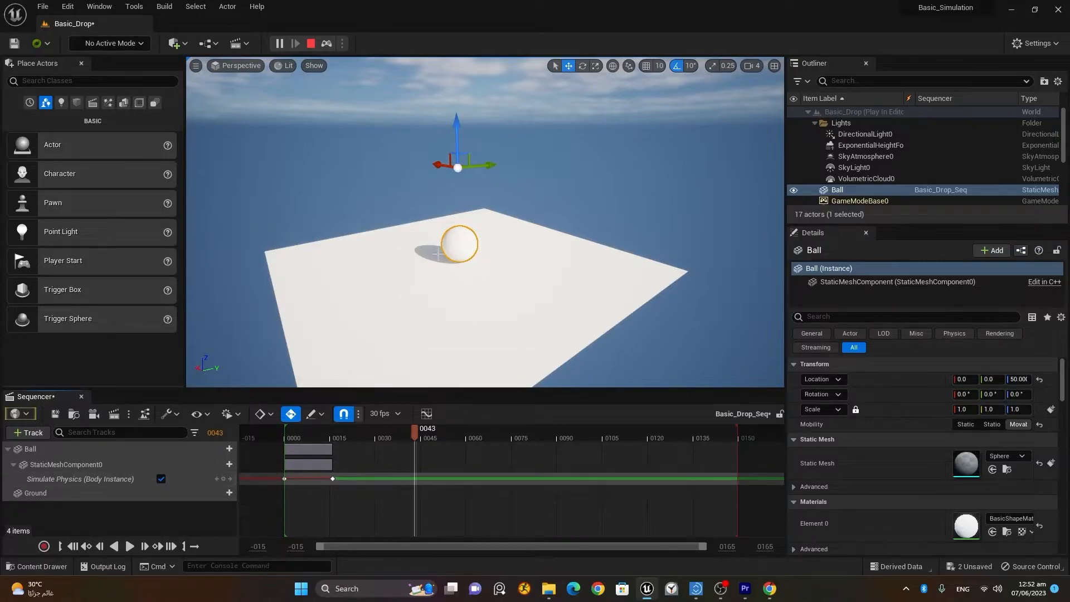
{"action": "left_click", "coordinate": [310, 44]}
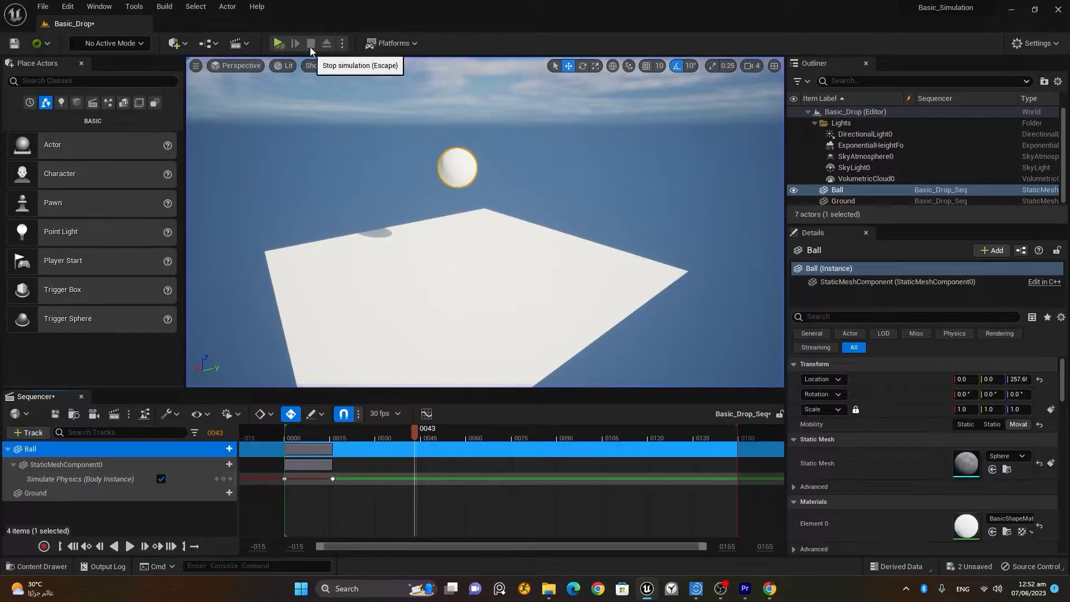
{"action": "left_click", "coordinate": [78, 549]}
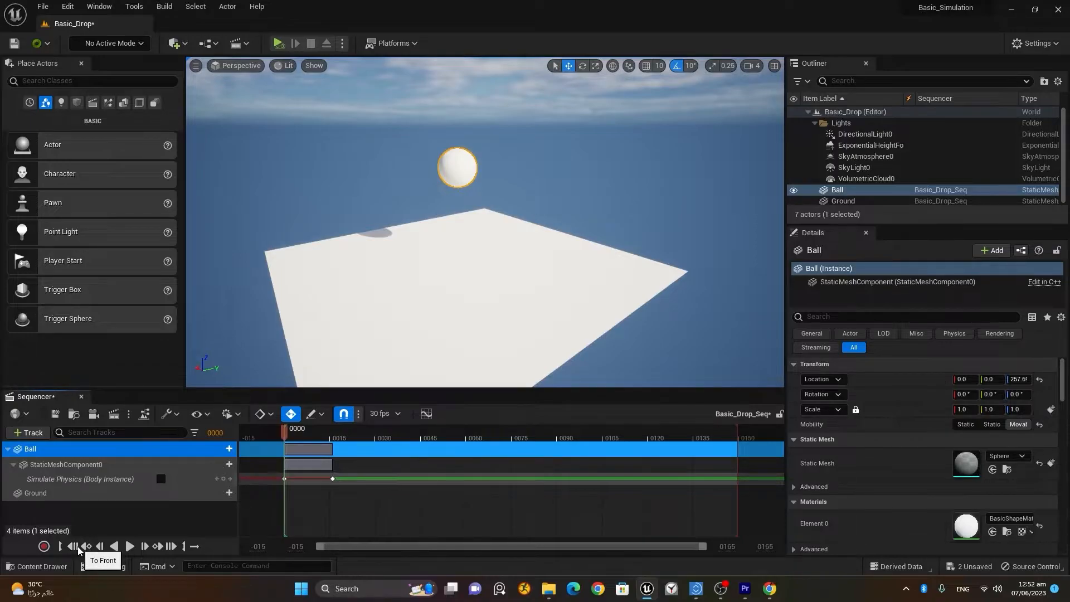
Repeat the simulated ball drop with sequence playback from frame 0, stop the simulation, and return to the first frame.
{"action": "left_click", "coordinate": [281, 45]}
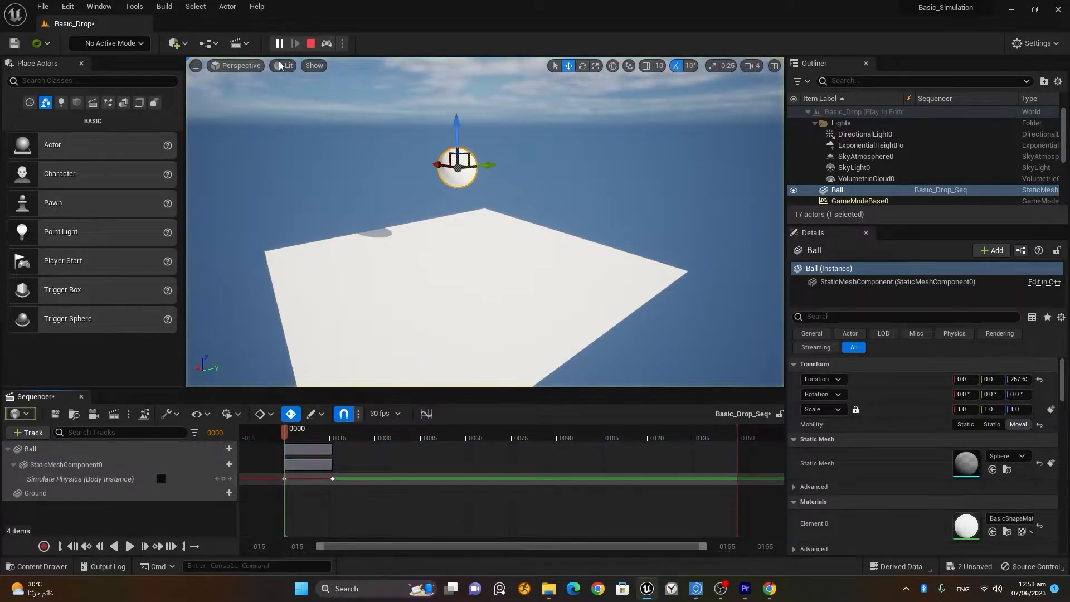
{"action": "left_click", "coordinate": [128, 549]}
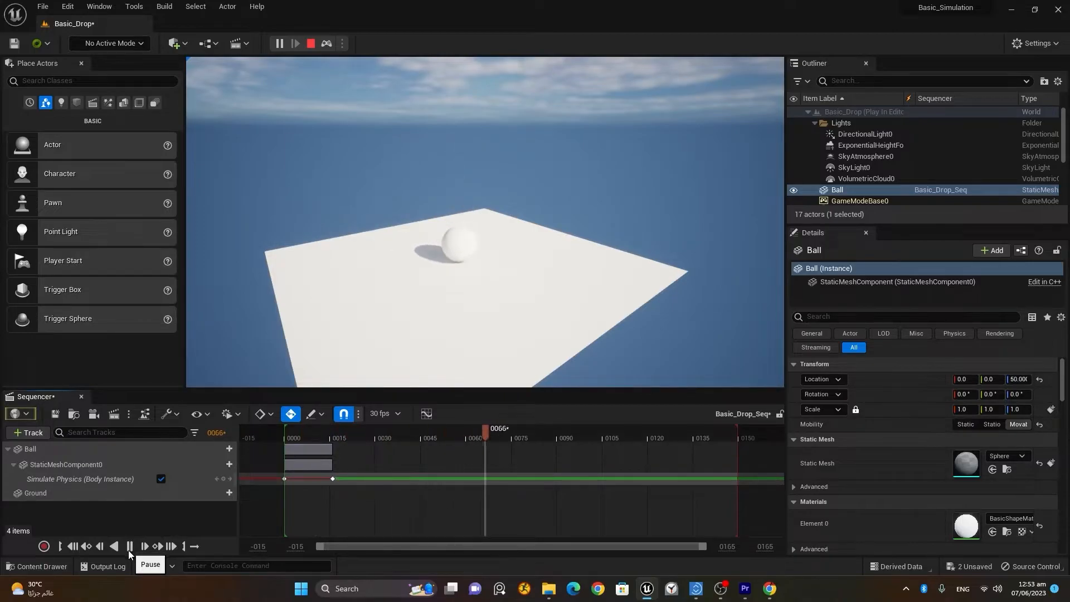
{"action": "left_click", "coordinate": [129, 550]}
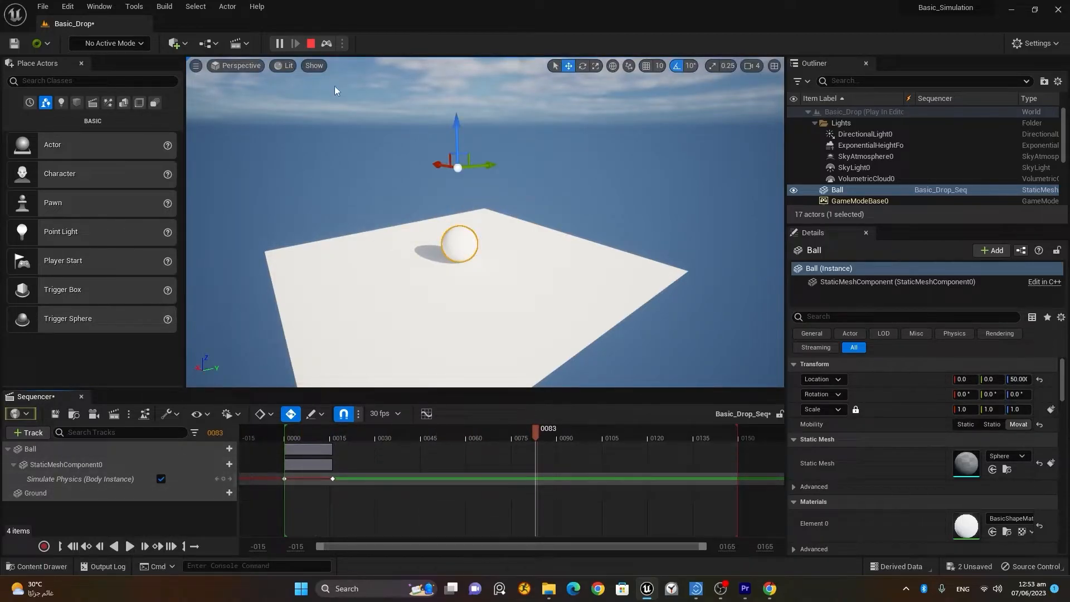
{"action": "left_click", "coordinate": [311, 45]}
{"action": "left_click", "coordinate": [74, 547]}
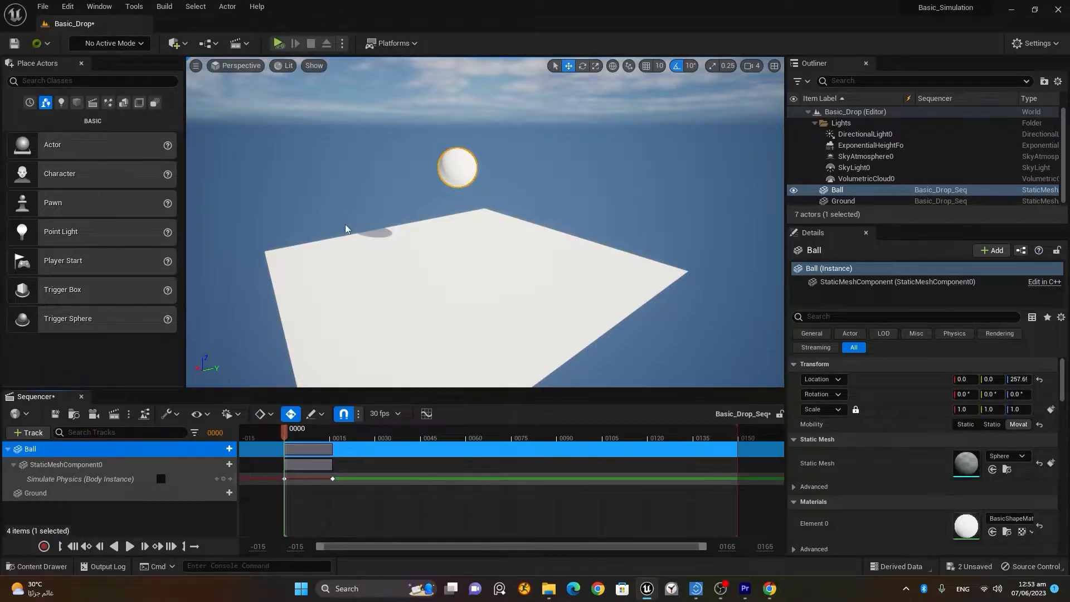
Open the sequence's Render Movie Settings and choose the Videos folder as the output directory.
{"action": "left_click", "coordinate": [128, 415]}
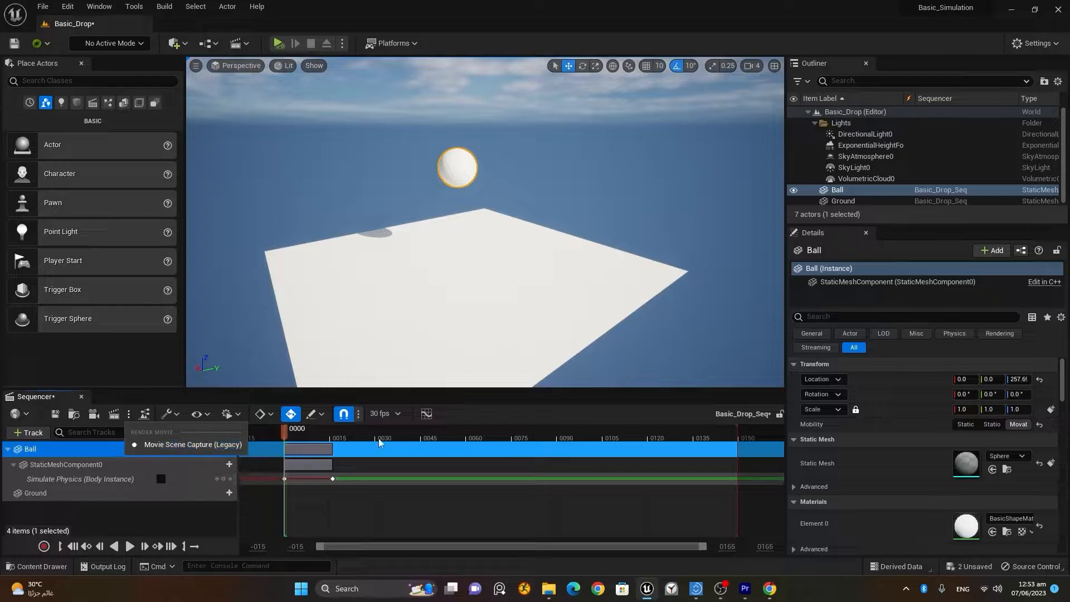
{"action": "left_click", "coordinate": [116, 415]}
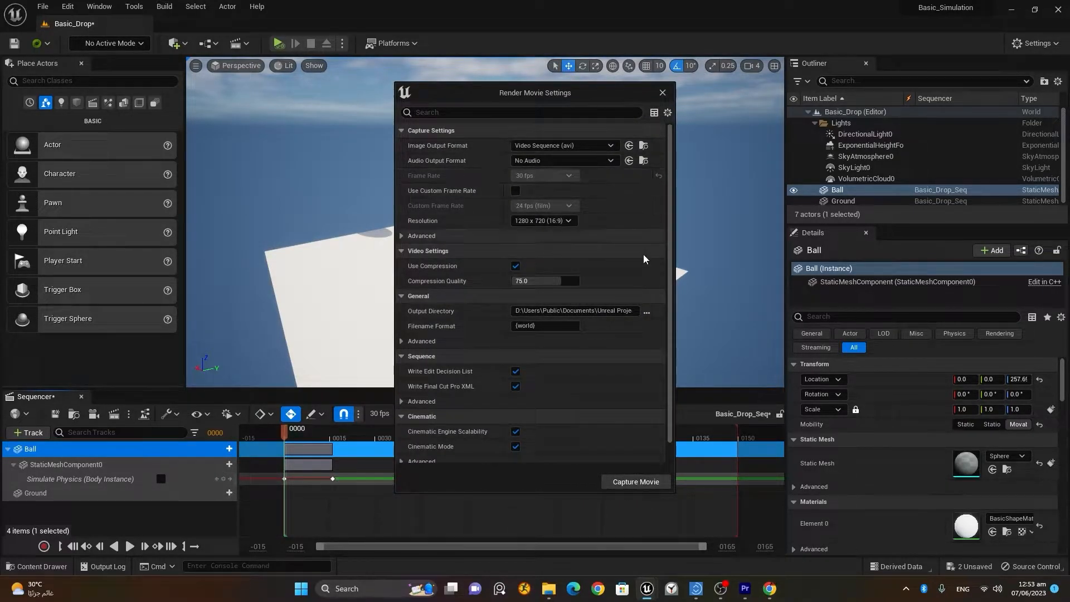
{"action": "left_click", "coordinate": [647, 312]}
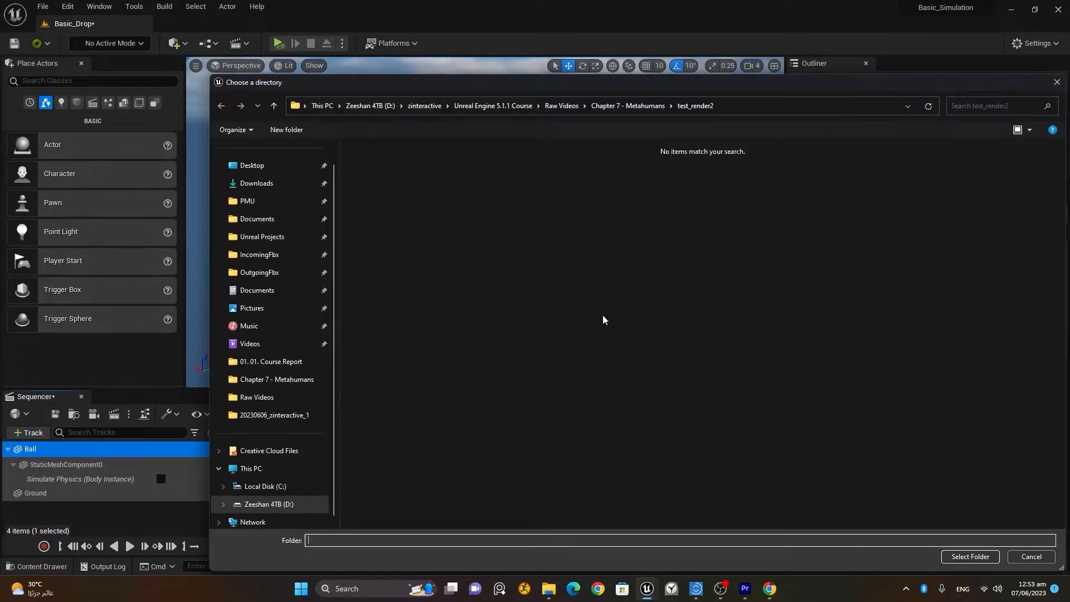
{"action": "left_click", "coordinate": [233, 348]}
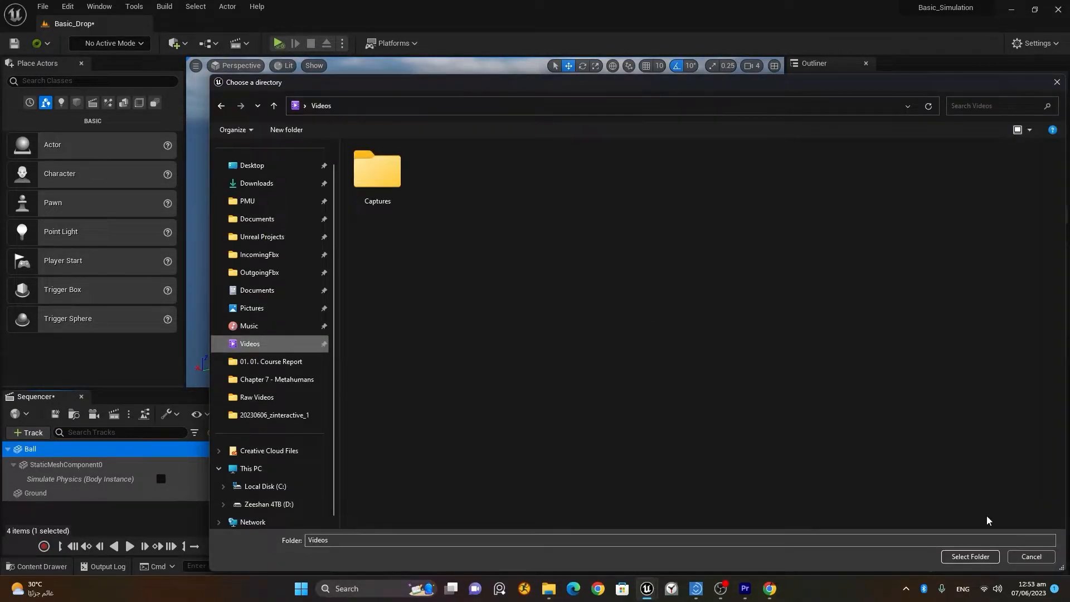
{"action": "left_click", "coordinate": [978, 558]}
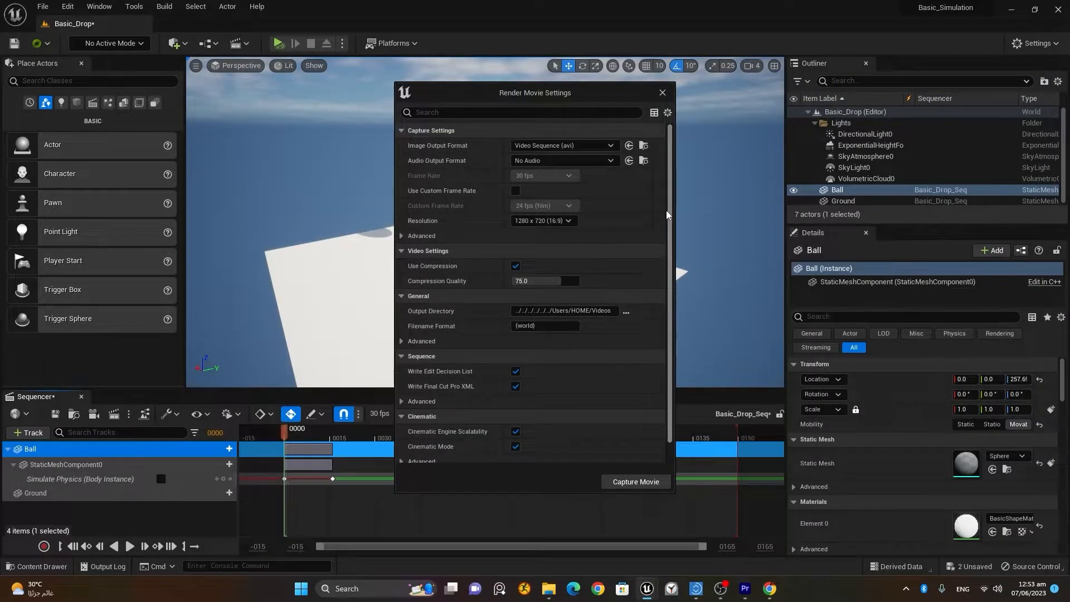
Save Basic_Drop and Basic_Drop_Seq to start a movie capture, then stop the render and close the render settings.
{"action": "left_click", "coordinate": [633, 482]}
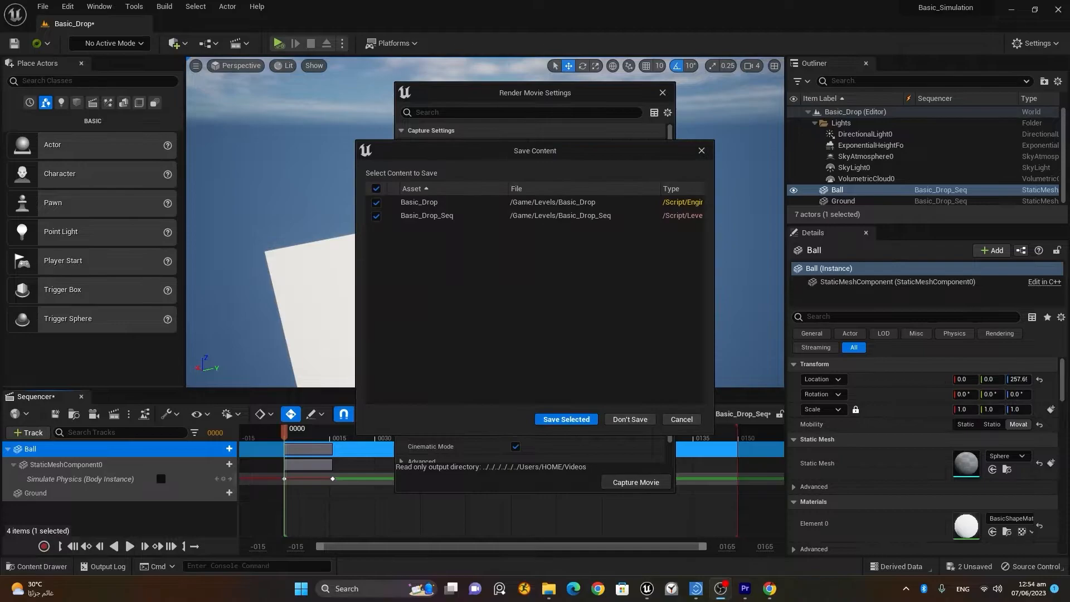
{"action": "left_click", "coordinate": [576, 423]}
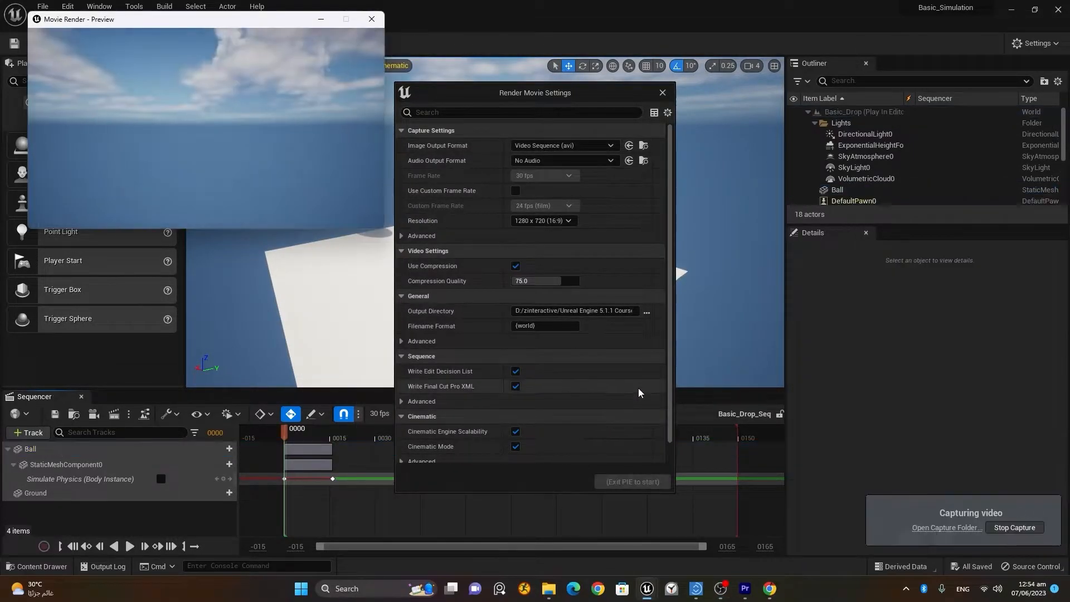
{"action": "left_click", "coordinate": [372, 21]}
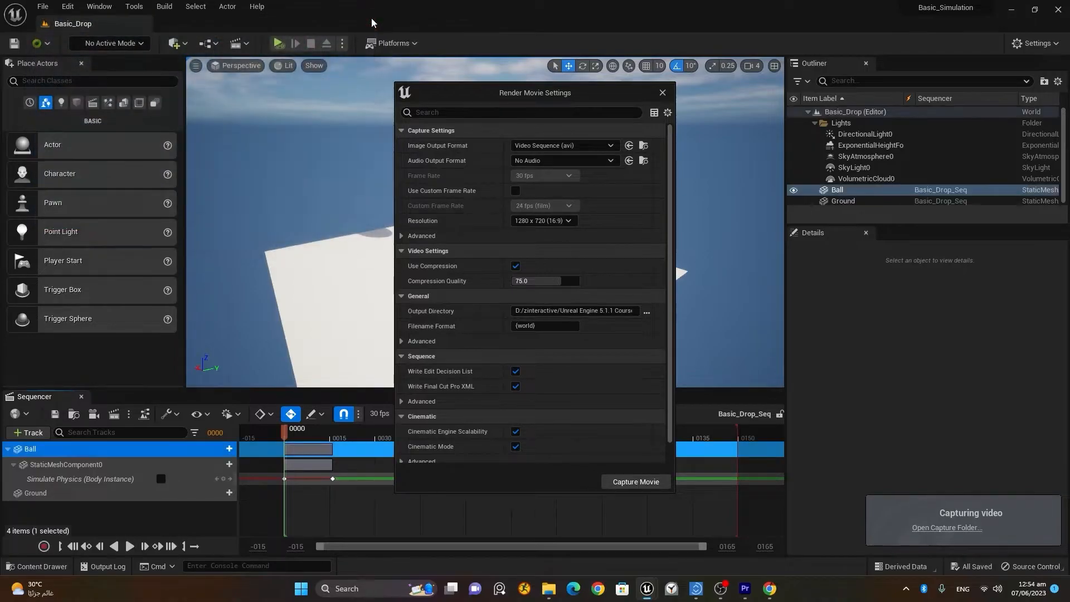
{"action": "left_click", "coordinate": [663, 93]}
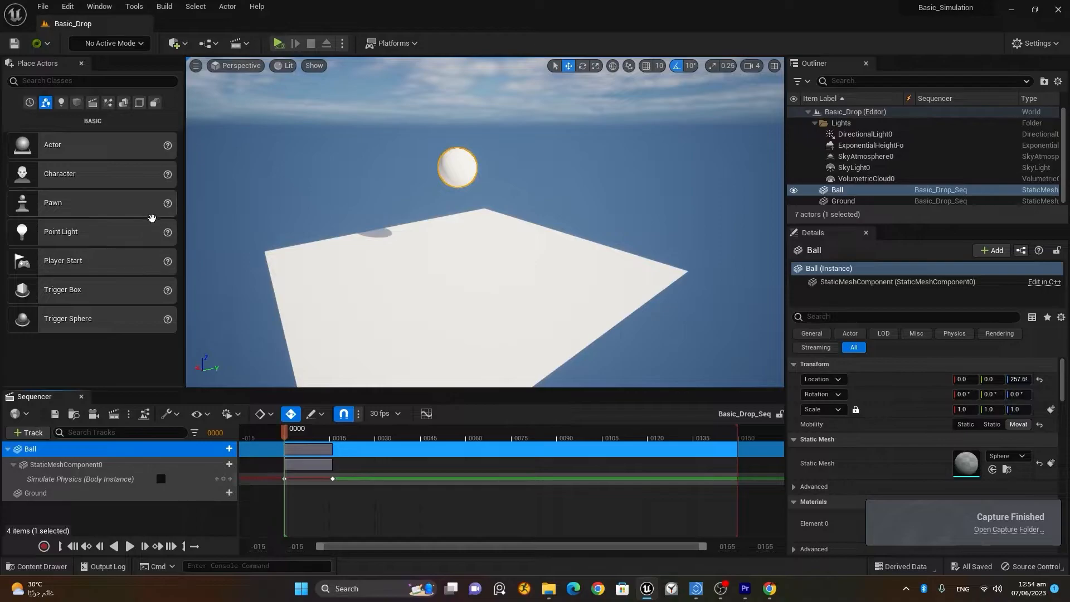
Place a Cine Camera Actor on the ground plane and add it to the sequence.
{"action": "left_click", "coordinate": [93, 102]}
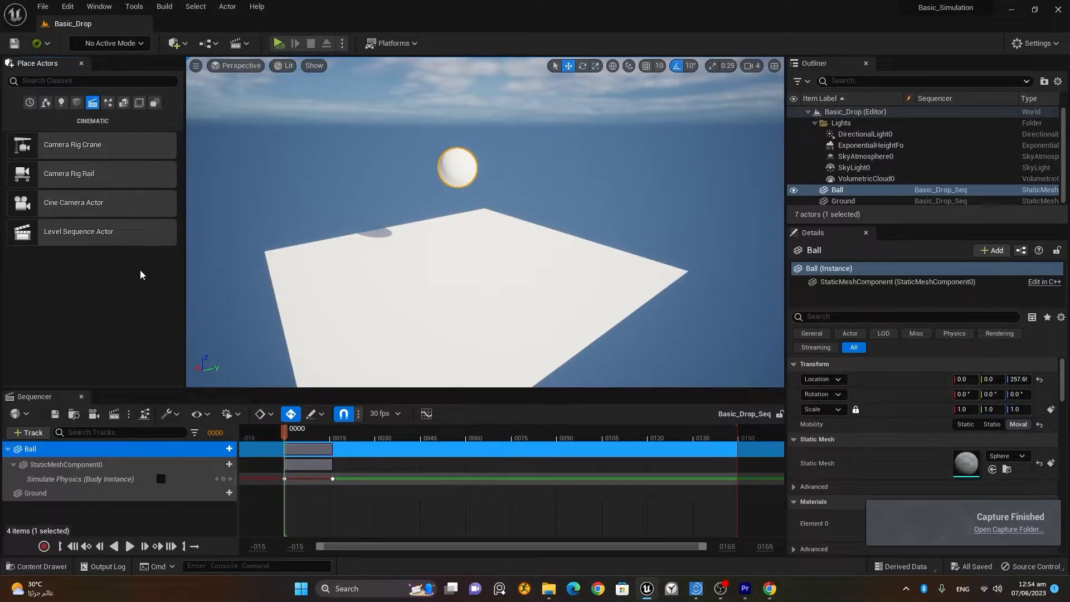
{"action": "left_click_drag", "start_coordinate": [73, 202], "coordinate": [522, 282]}
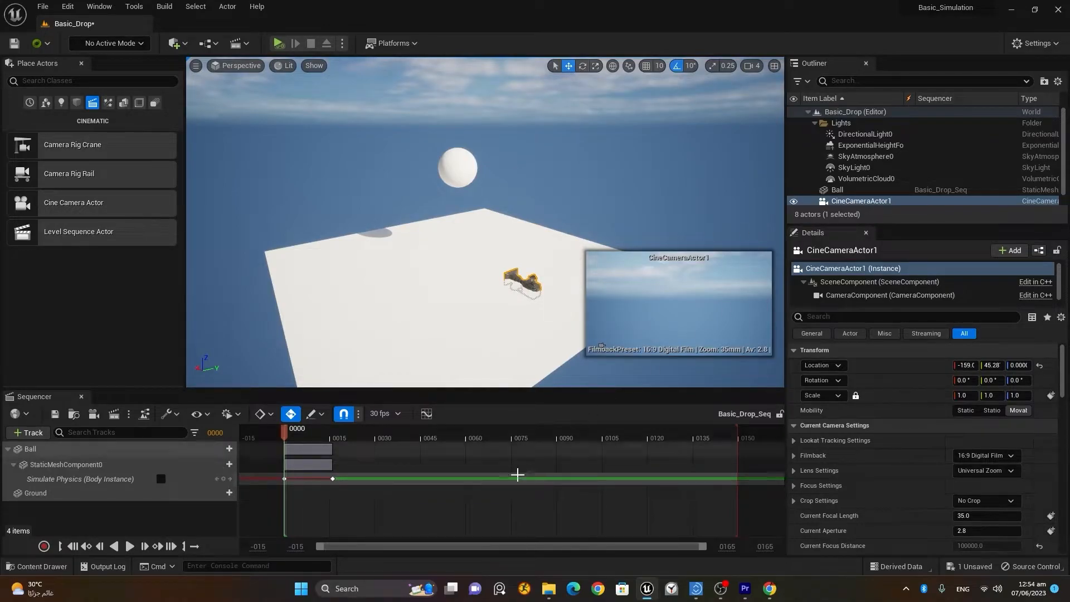
{"action": "left_click", "coordinate": [29, 432]}
{"action": "mouse_move", "coordinate": [67, 237]}
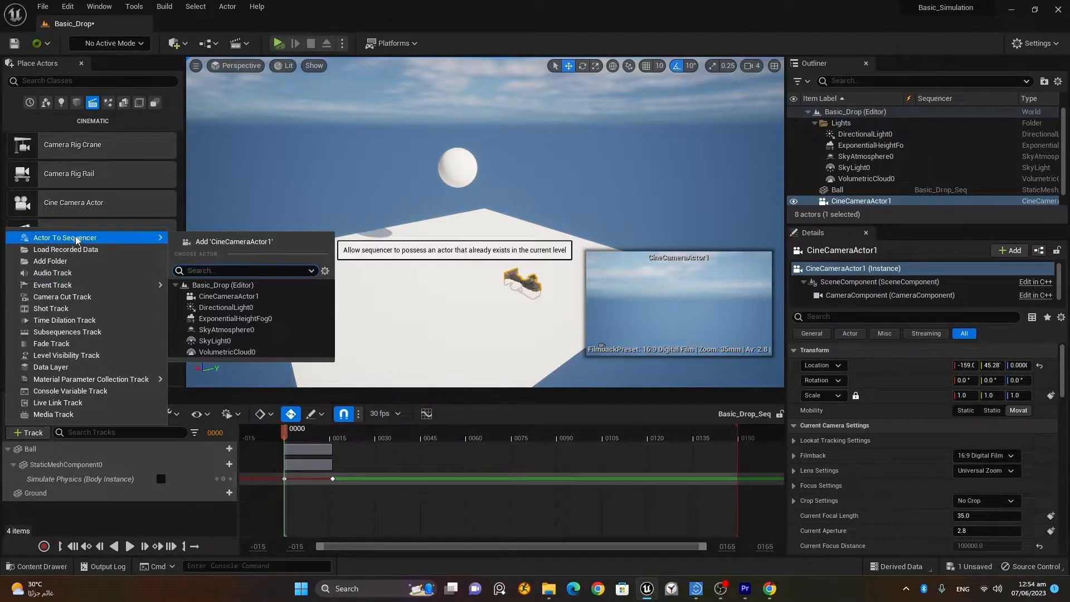
{"action": "left_click", "coordinate": [223, 241]}
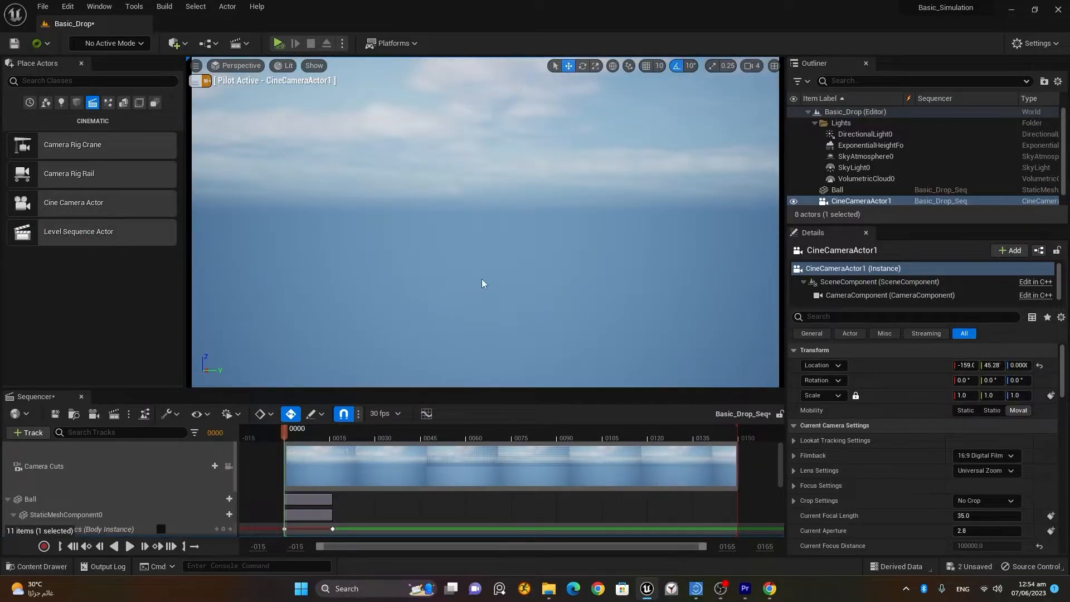
Release the viewport from the cine camera and frame the camera together with the ball and ground.
{"action": "scroll", "coordinate": [180, 469], "scroll_direction": "down", "scroll_amount": 3}
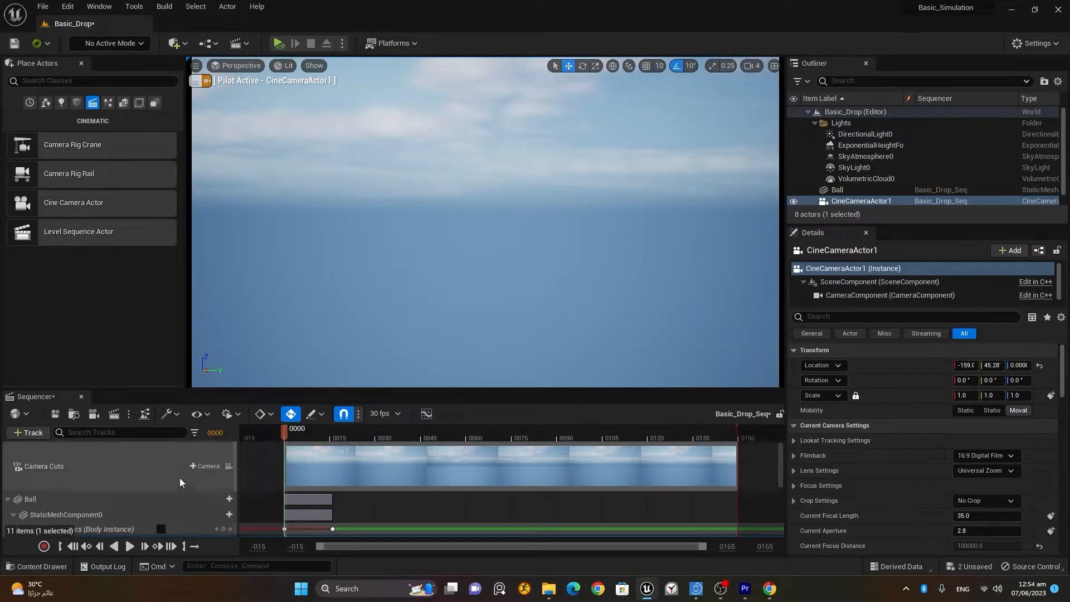
{"action": "left_click", "coordinate": [8, 472]}
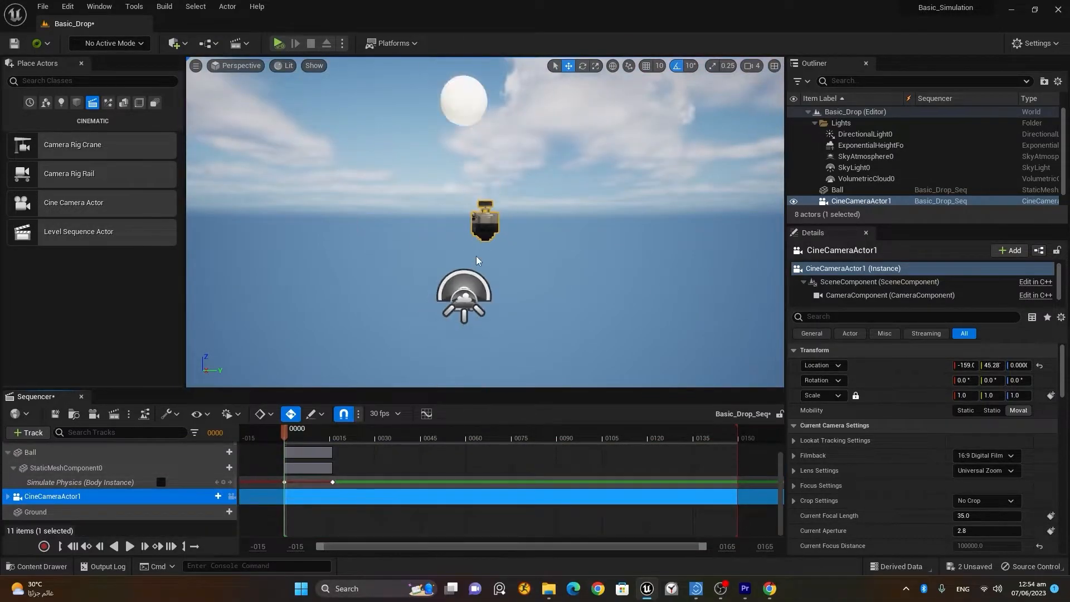
{"action": "right_click_drag", "start_coordinate": [393, 277], "coordinate": [626, 238]}
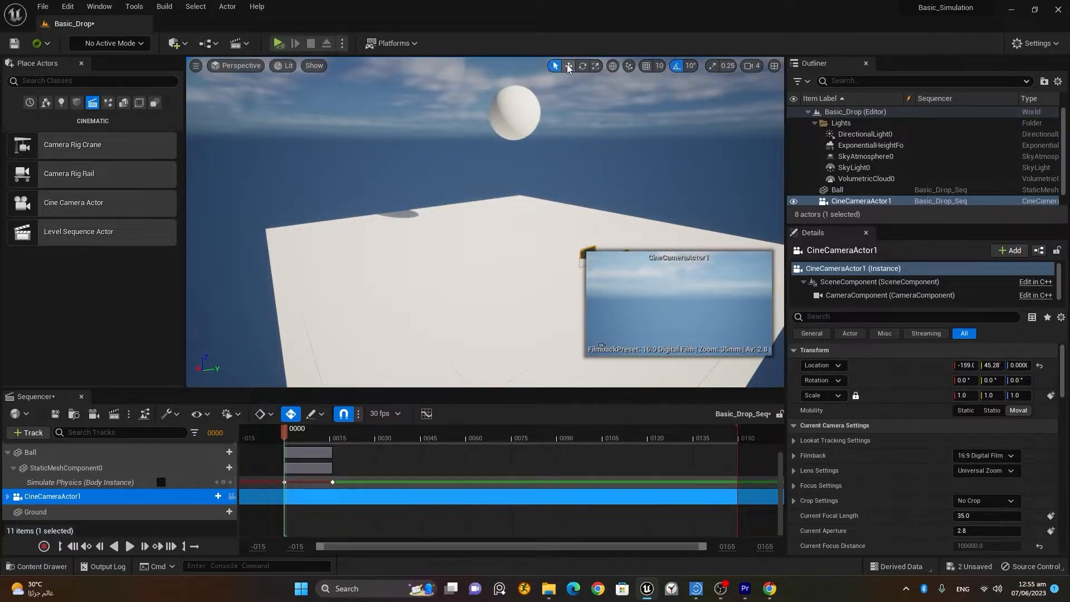
{"action": "right_click_drag", "start_coordinate": [687, 210], "coordinate": [614, 197]}
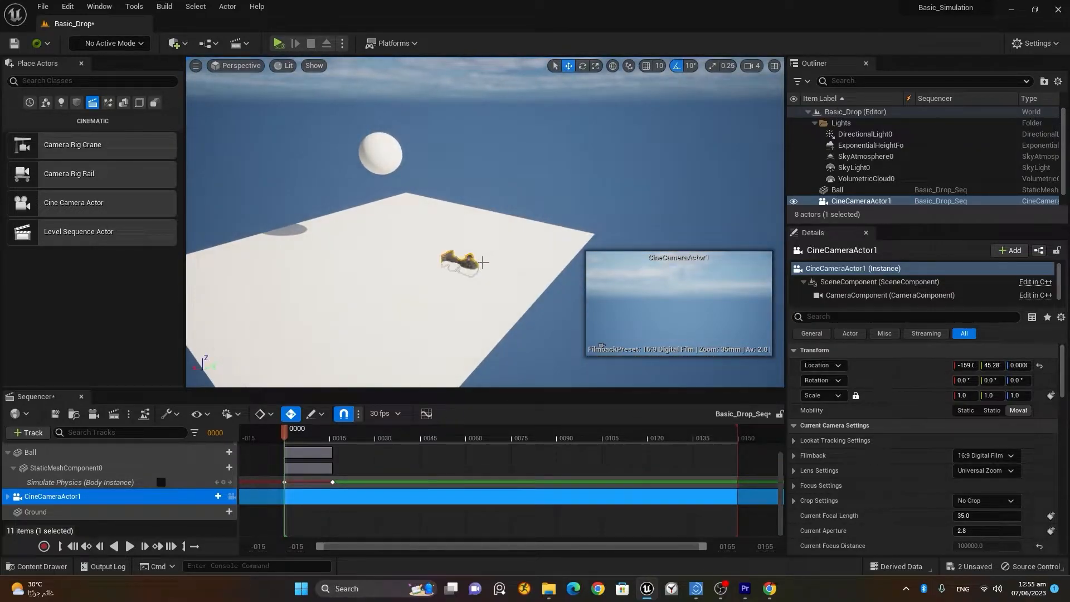
{"action": "right_click_drag", "start_coordinate": [468, 263], "coordinate": [486, 265]}
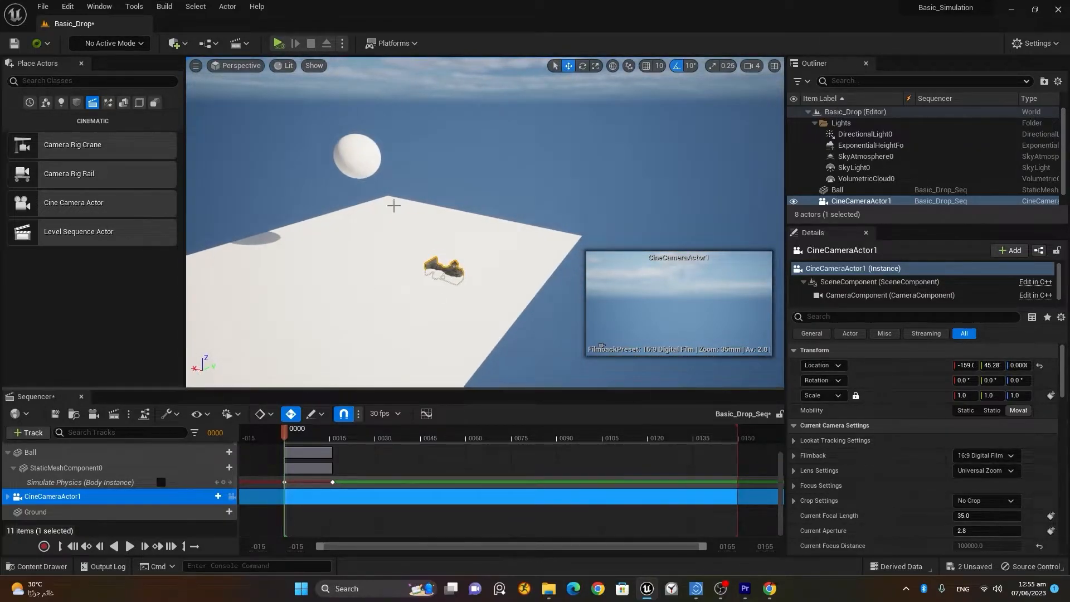
Set the cine camera's location in its transform track to about X -1914.6, Y 49.1, Z 232.4, then collapse its tracks.
{"action": "double_click", "coordinate": [103, 501]}
{"action": "scroll", "coordinate": [109, 506], "scroll_direction": "down", "scroll_amount": 1}
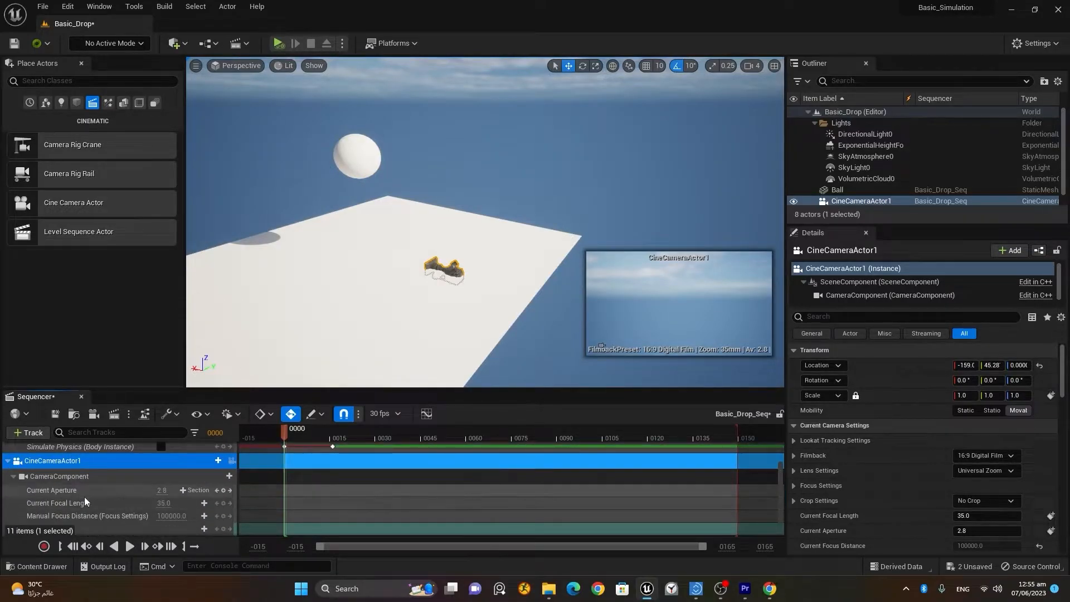
{"action": "scroll", "coordinate": [85, 496], "scroll_direction": "down", "scroll_amount": 1}
{"action": "left_click", "coordinate": [13, 512]}
{"action": "scroll", "coordinate": [99, 503], "scroll_direction": "down", "scroll_amount": 1}
{"action": "scroll", "coordinate": [98, 502], "scroll_direction": "down", "scroll_amount": 1}
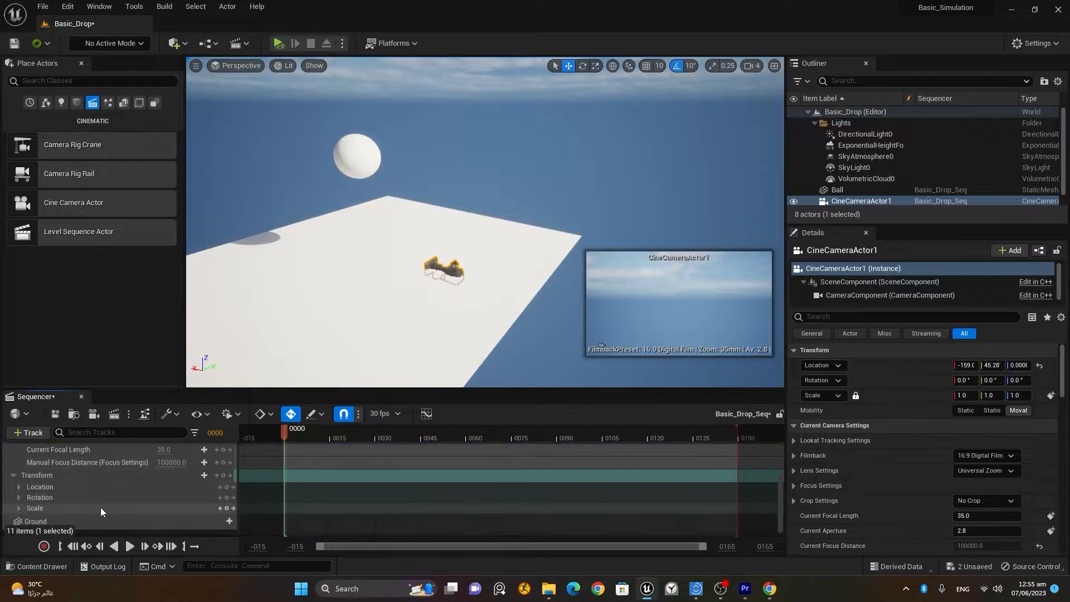
{"action": "left_click", "coordinate": [18, 487]}
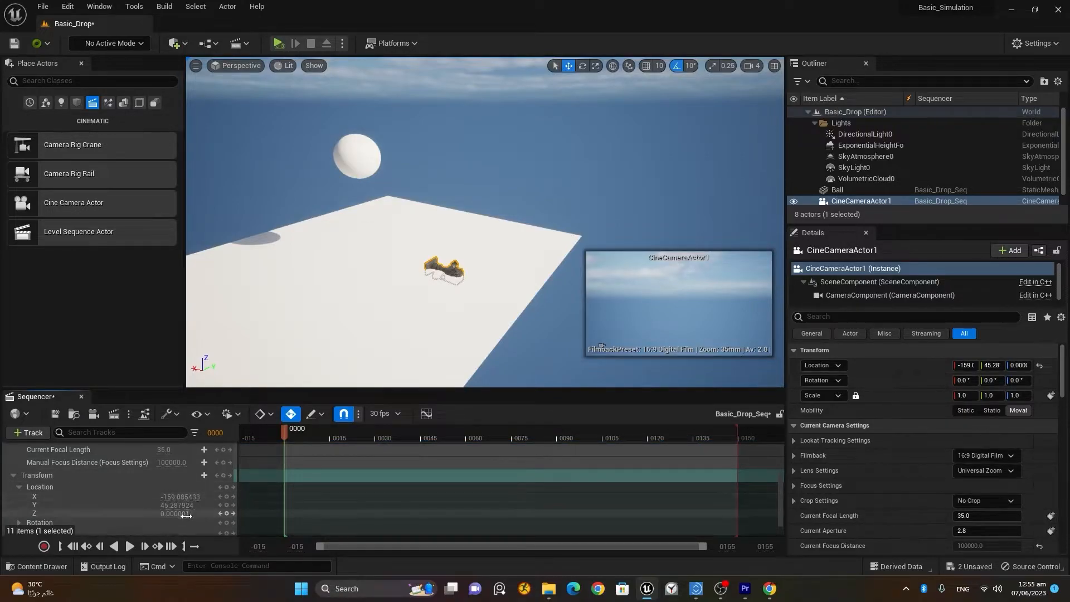
{"action": "left_click_drag", "start_coordinate": [177, 504], "coordinate": [140, 496]}
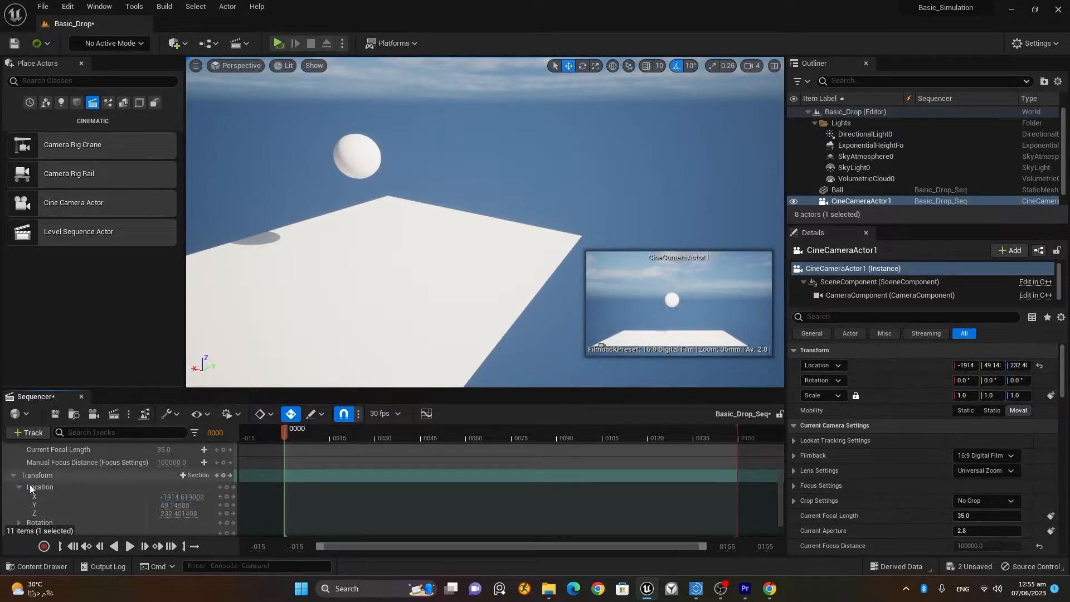
{"action": "scroll", "coordinate": [61, 479], "scroll_direction": "up", "scroll_amount": 5}
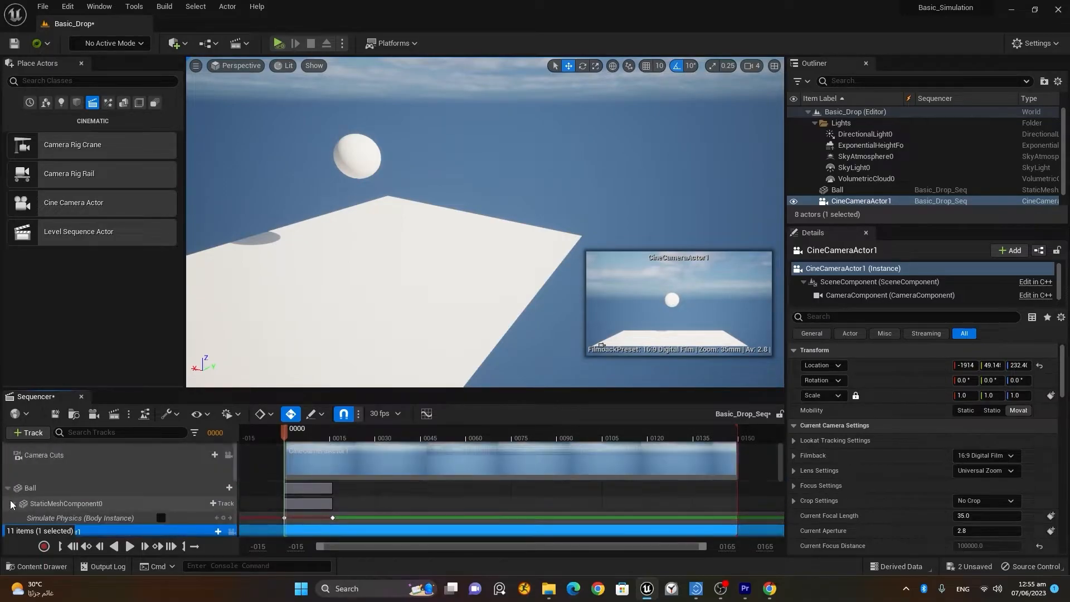
{"action": "scroll", "coordinate": [12, 501], "scroll_direction": "down", "scroll_amount": 3}
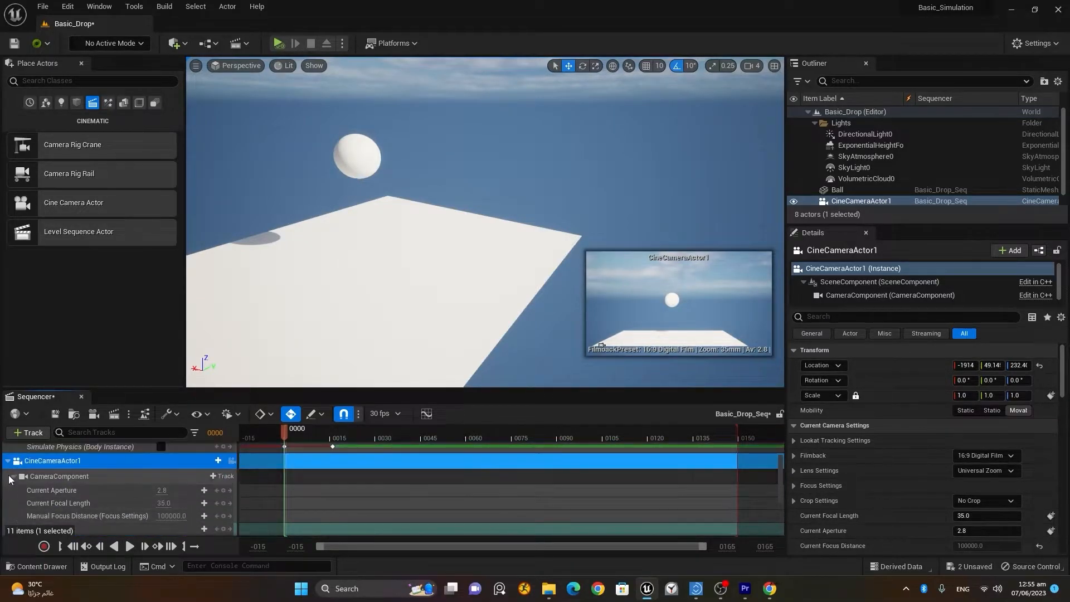
{"action": "left_click", "coordinate": [10, 477]}
{"action": "left_click", "coordinate": [8, 461]}
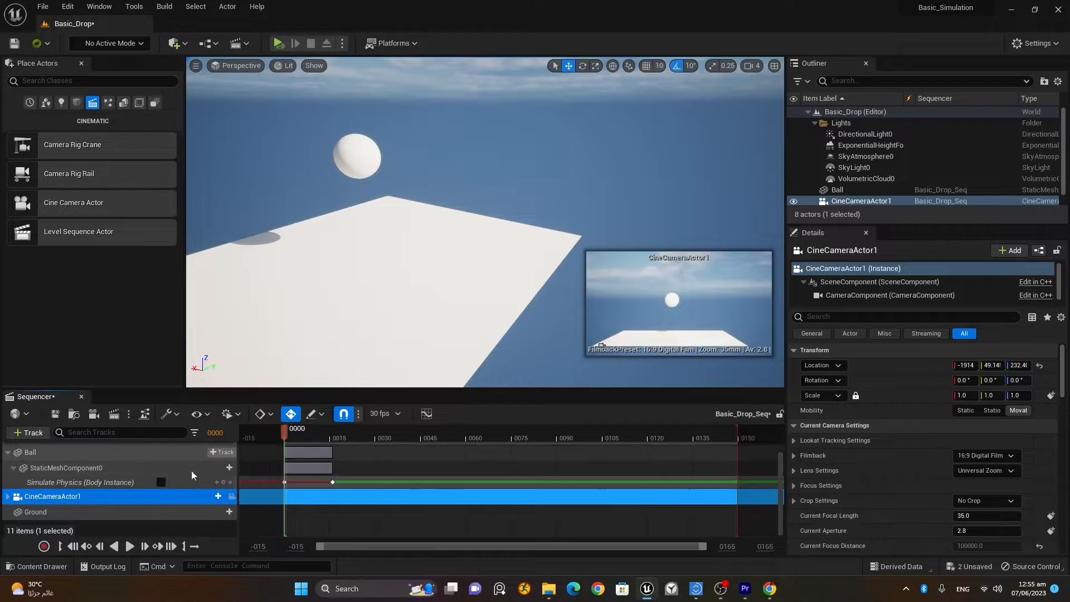
Lock the viewport to CineCameraActor1 and pilot it to an angled, slightly downward view of the ball and ground plane.
{"action": "scroll", "coordinate": [200, 466], "scroll_direction": "up", "scroll_amount": 2}
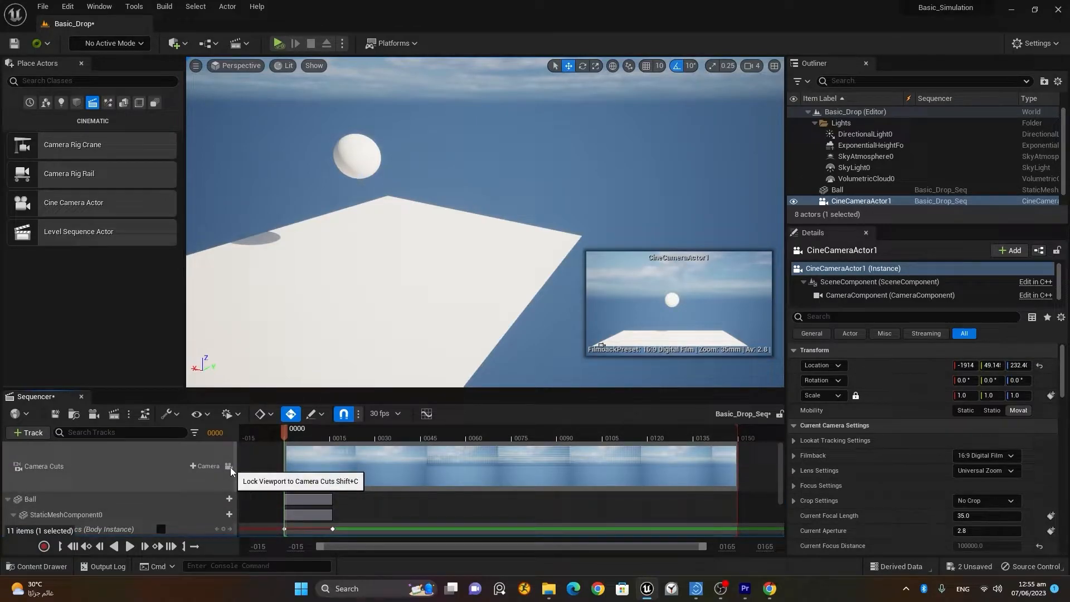
{"action": "left_click", "coordinate": [229, 468]}
{"action": "scroll", "coordinate": [168, 473], "scroll_direction": "down", "scroll_amount": 2}
{"action": "left_click", "coordinate": [234, 497]}
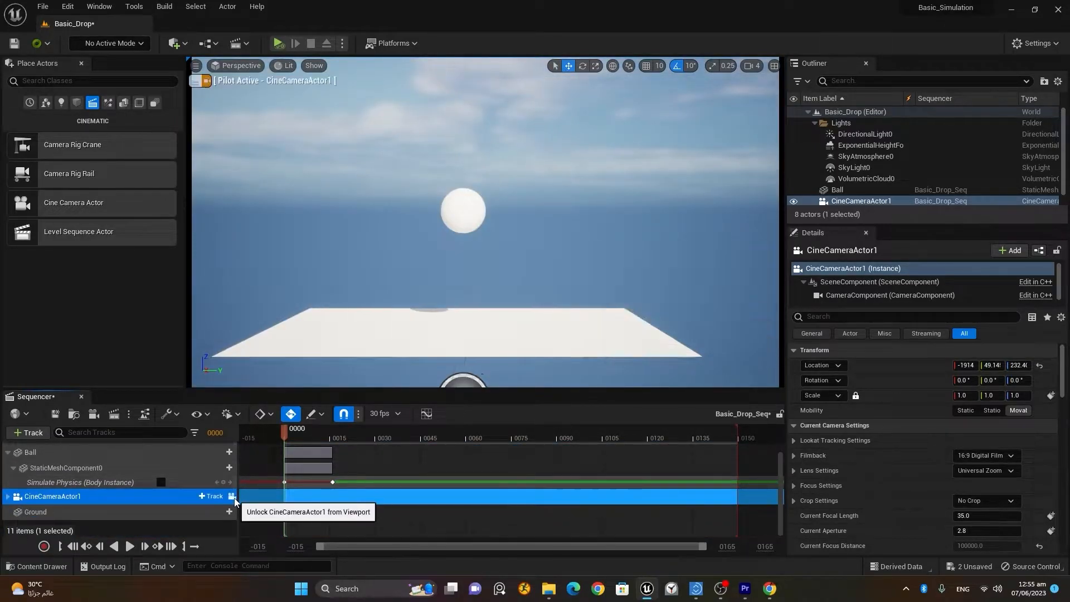
{"action": "right_click_drag", "start_coordinate": [485, 222], "coordinate": [521, 233]}
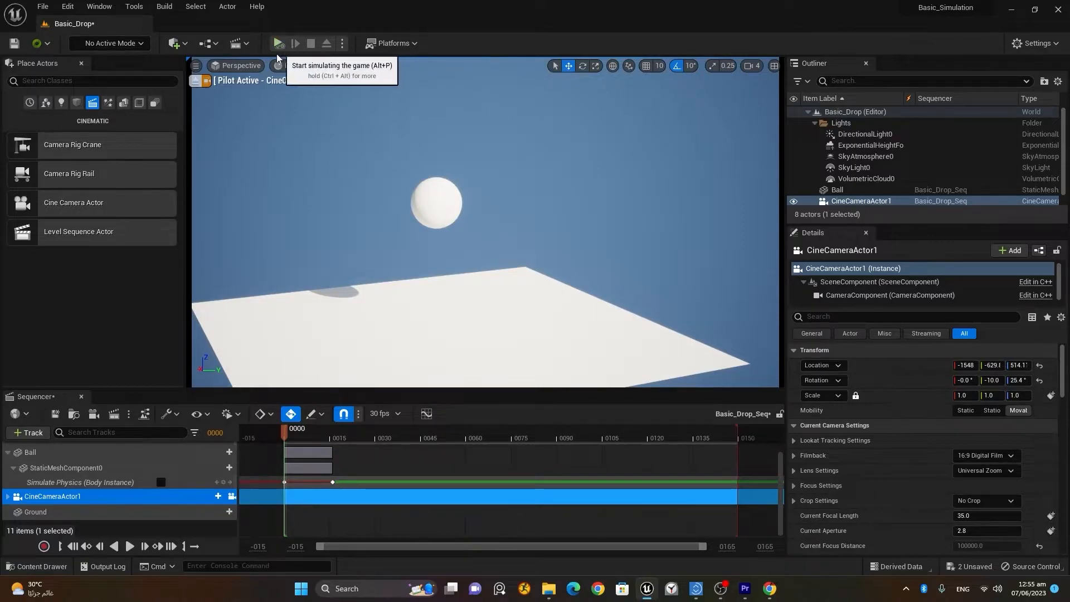
Capture the sequence through the new camera, saving Basic_Drop and Basic_Drop_Seq, and close the render preview and settings.
{"action": "left_click", "coordinate": [113, 413]}
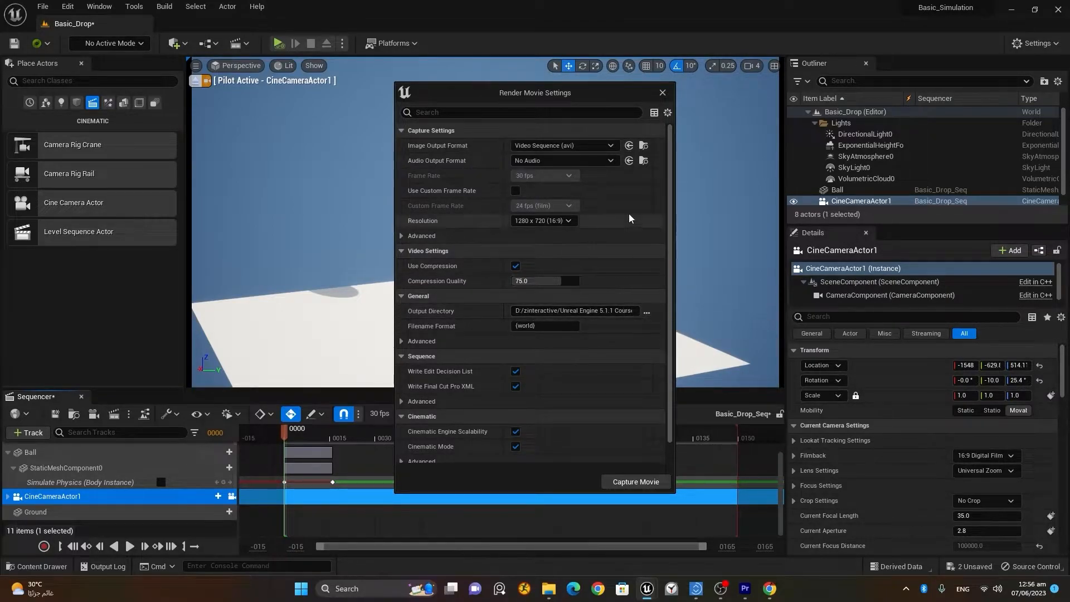
{"action": "left_click", "coordinate": [637, 483]}
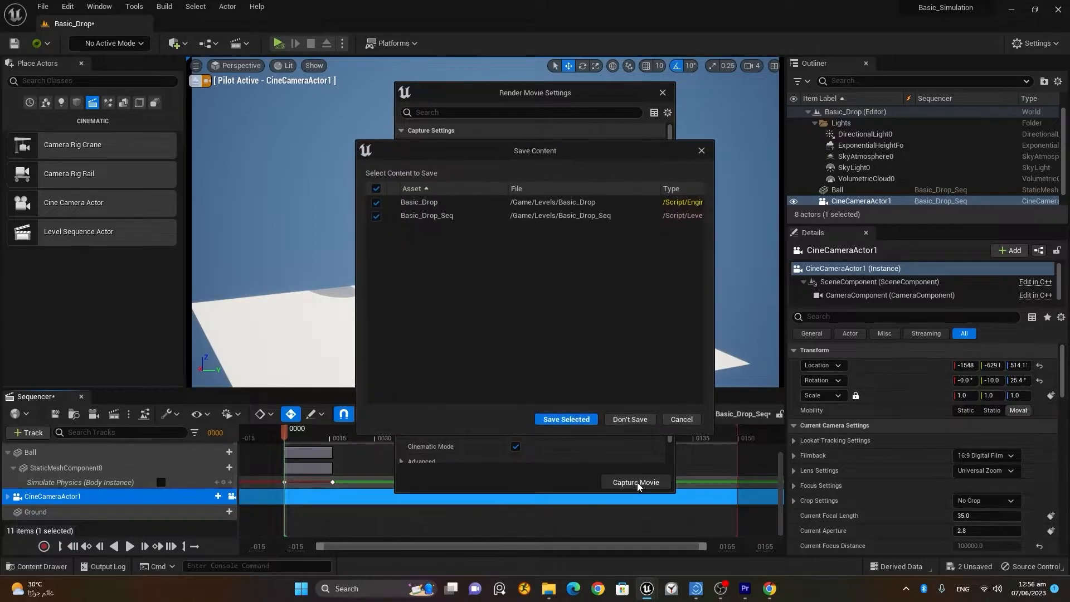
{"action": "left_click", "coordinate": [566, 420]}
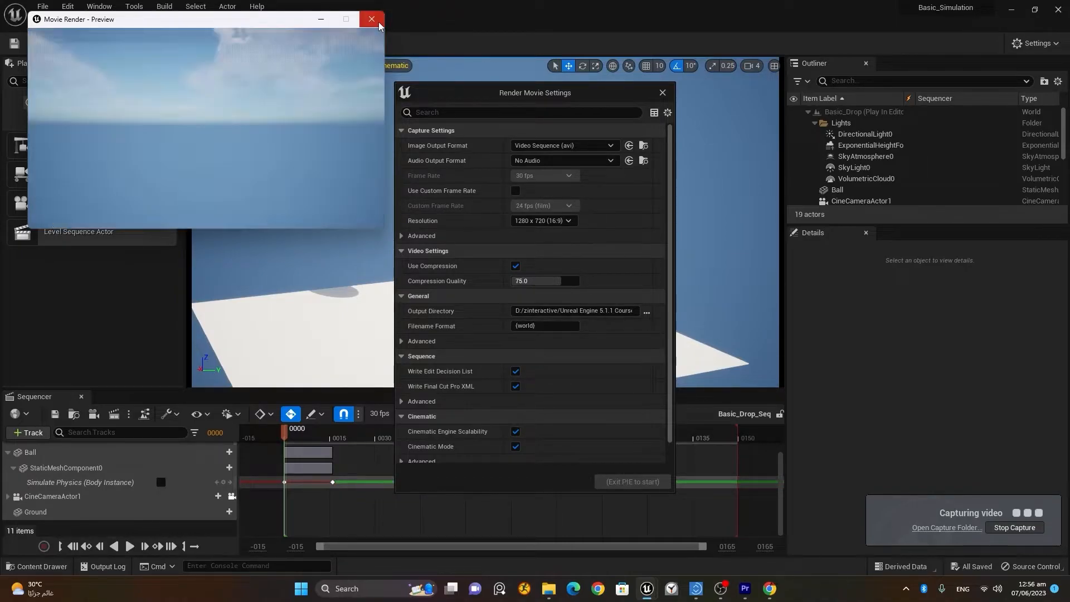
{"action": "left_click", "coordinate": [663, 92]}
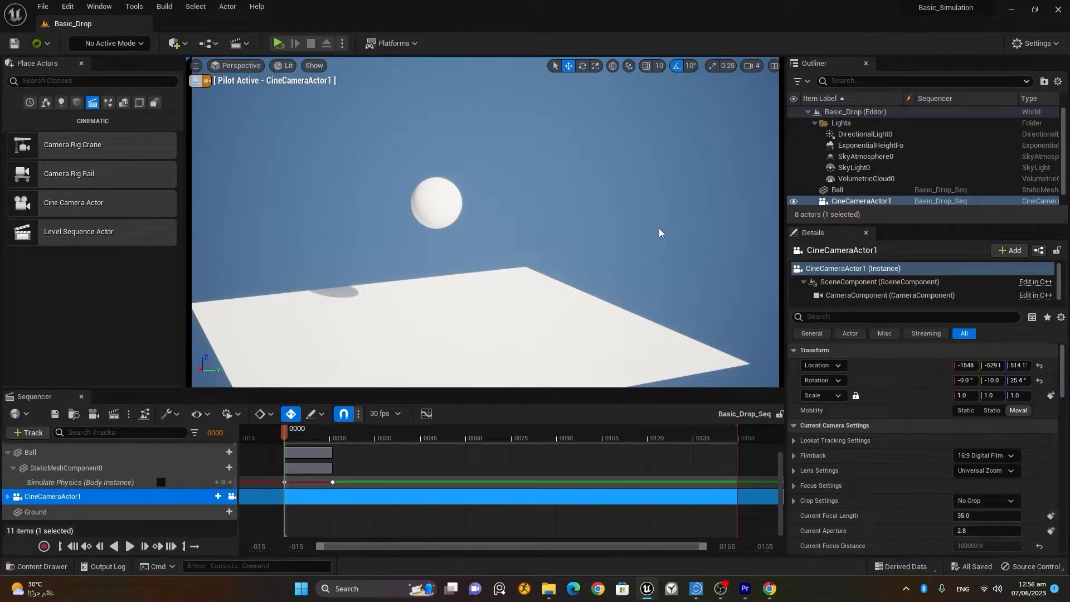
Open the See_Saw level from the project's Levels folder.
{"action": "left_click", "coordinate": [38, 566]}
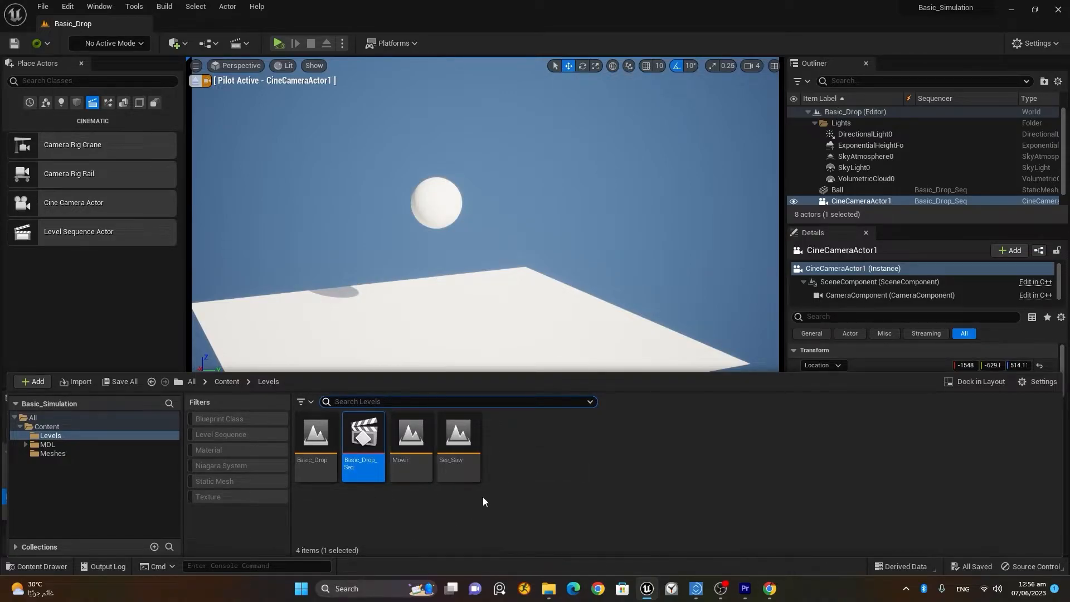
{"action": "double_click", "coordinate": [462, 444]}
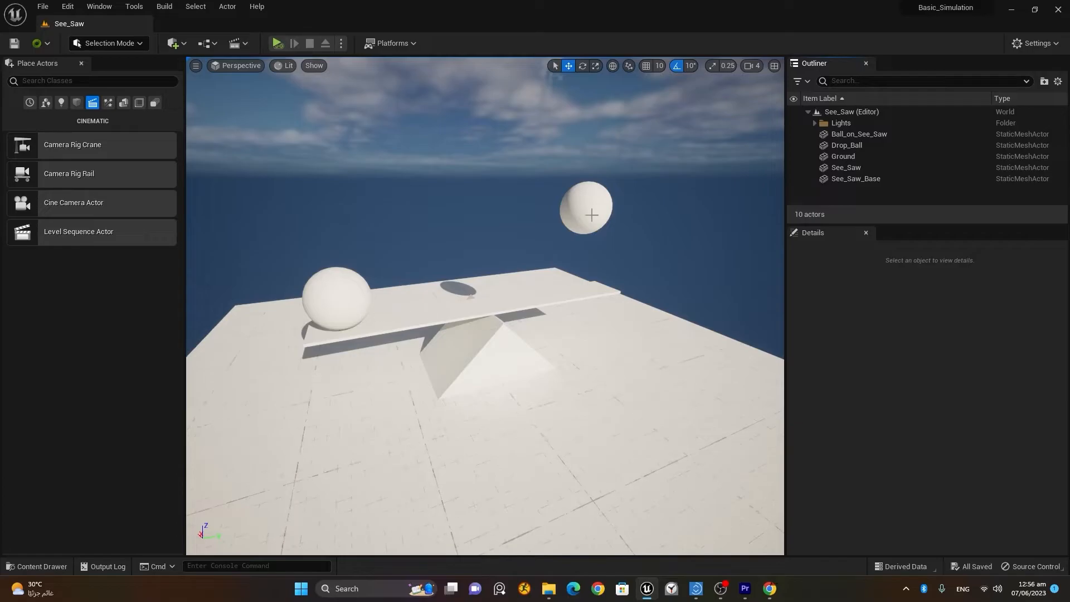
Create a level sequence named See_Saw_Seq in the Levels folder and open it for editing.
{"action": "left_click", "coordinate": [41, 566]}
{"action": "right_click", "coordinate": [510, 443]}
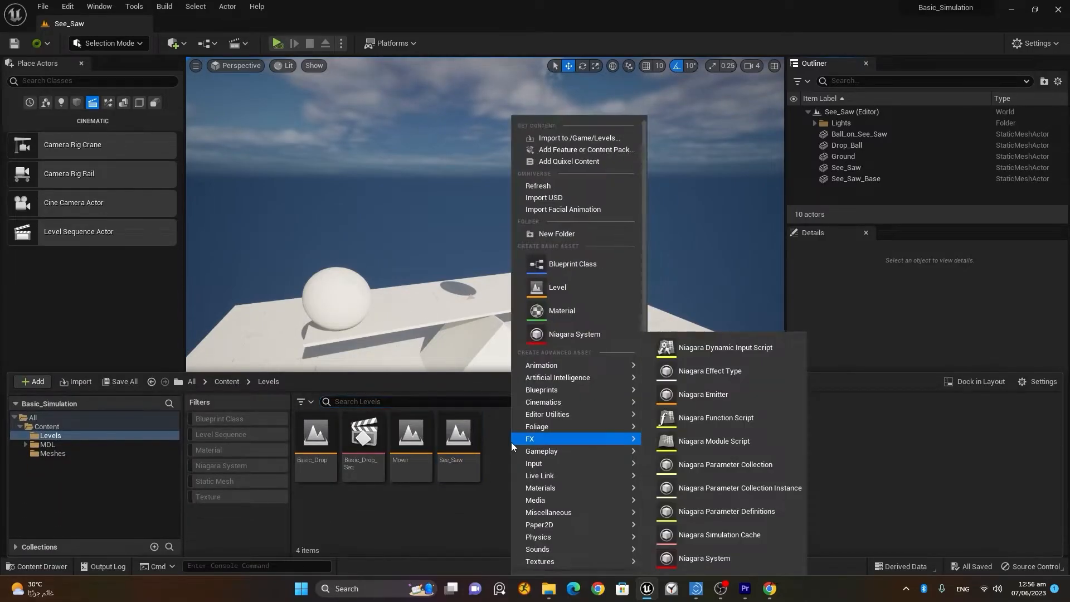
{"action": "mouse_move", "coordinate": [598, 402]}
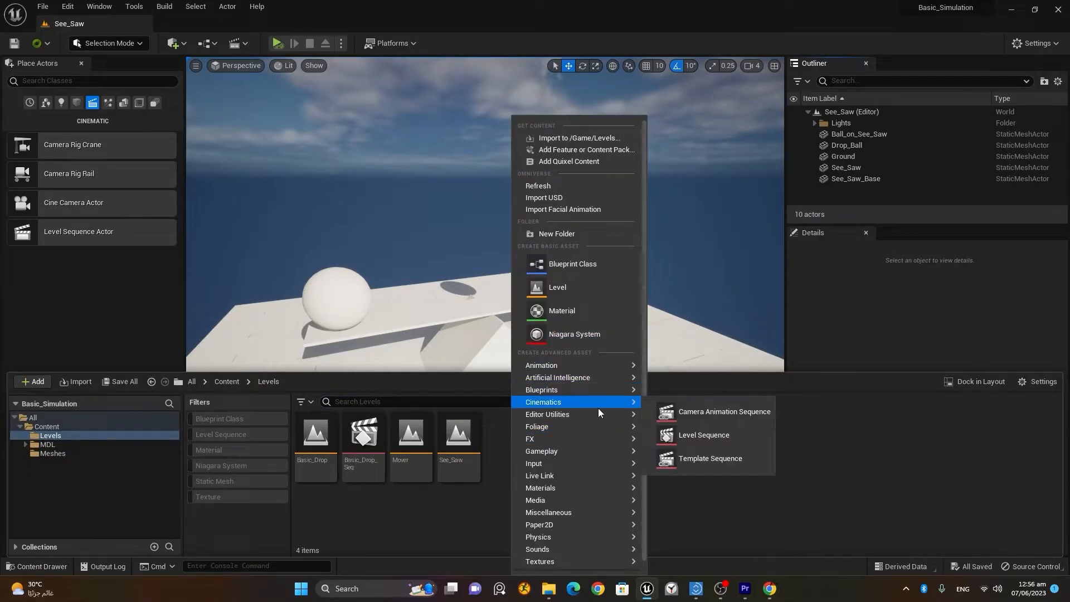
{"action": "left_click", "coordinate": [725, 433]}
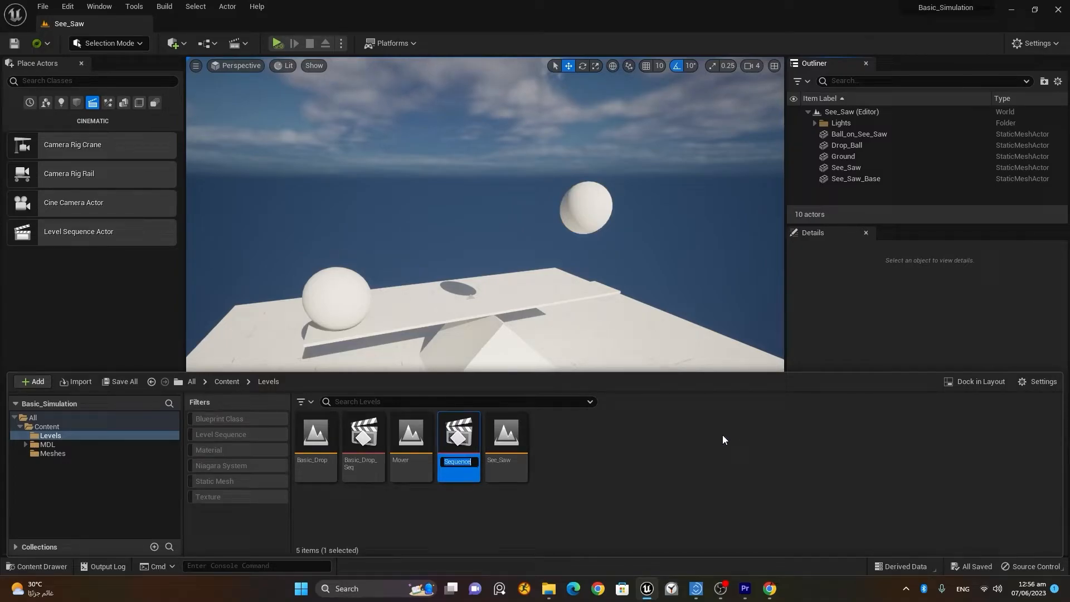
{"action": "type", "text": "See_Saw_"}
{"action": "type", "text": "Se"}
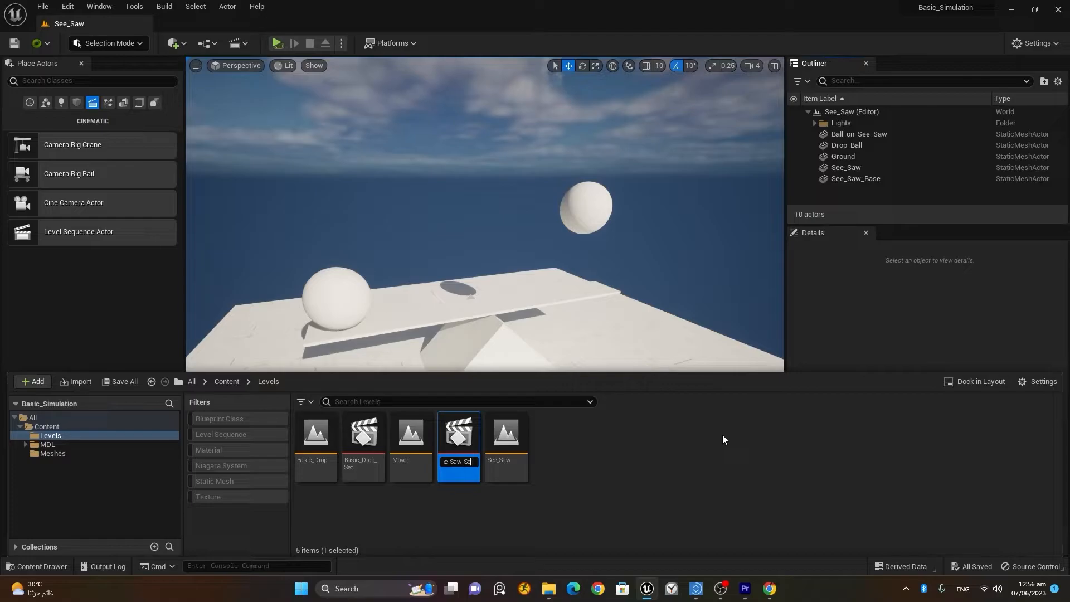
{"action": "type", "text": "q"}
{"action": "key", "text": "Return"}
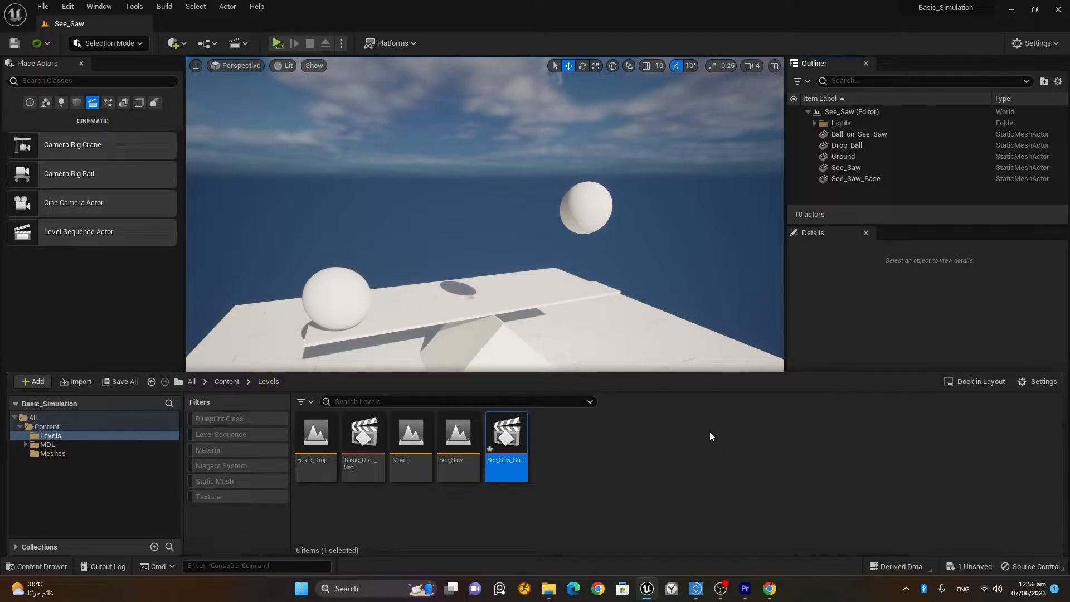
{"action": "double_click", "coordinate": [508, 430]}
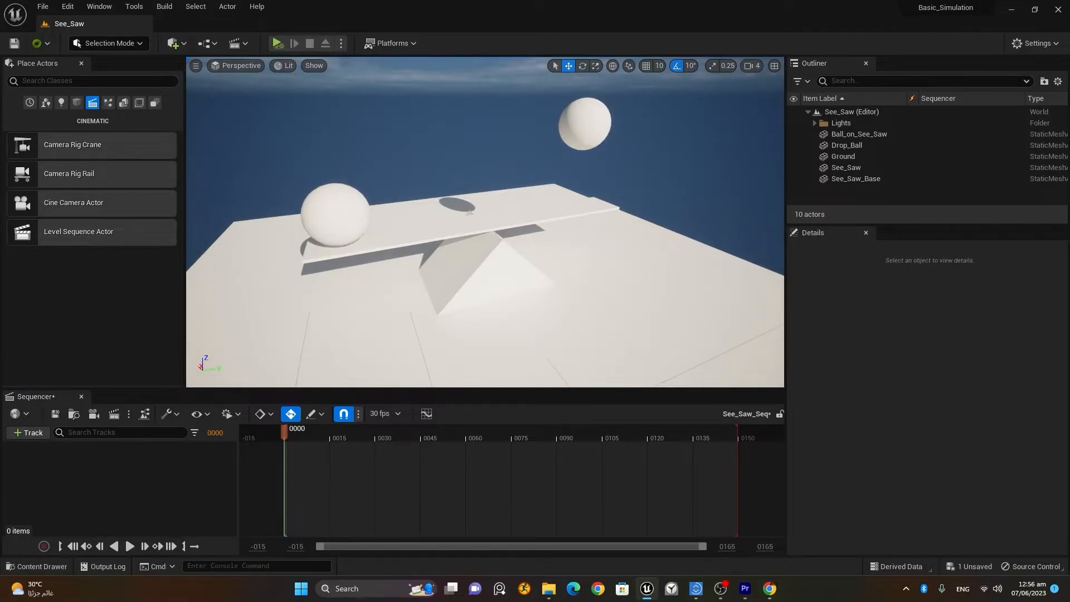
Add Ball_on_See_Saw, Drop_Ball, Ground, See_Saw and See_Saw_Base to the See_Saw_Seq sequence.
{"action": "left_click", "coordinate": [327, 229]}
{"action": "left_click", "coordinate": [392, 239], "text": "ctrl"}
{"action": "left_click", "coordinate": [582, 127], "text": "ctrl"}
{"action": "left_click", "coordinate": [520, 264], "text": "ctrl"}
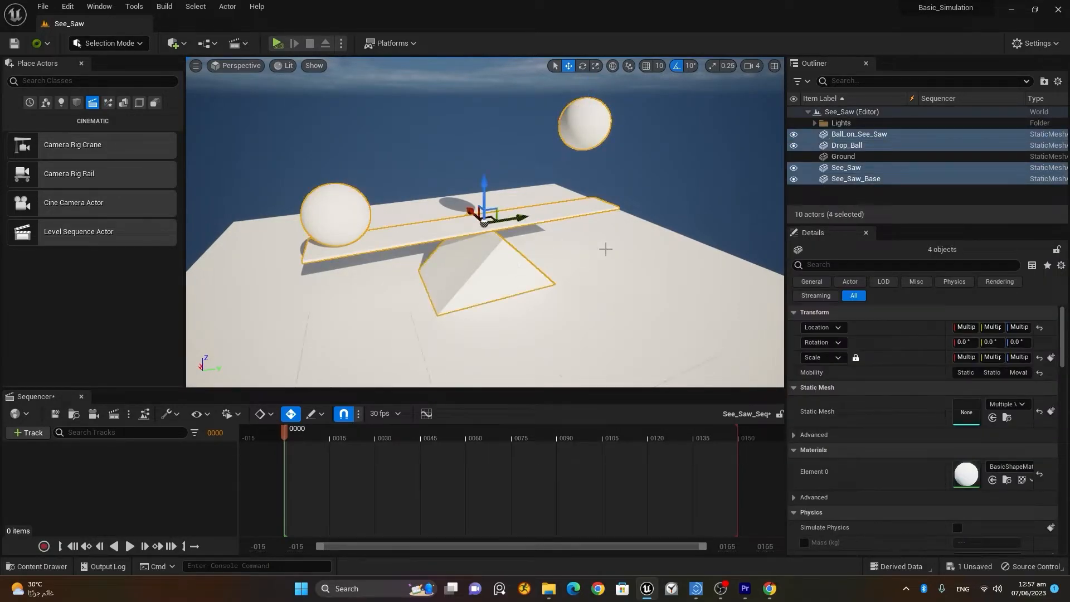
{"action": "left_click", "coordinate": [724, 241], "text": "ctrl"}
{"action": "left_click_drag", "start_coordinate": [855, 179], "coordinate": [138, 479]}
Delete the Transform tracks of all five mesh actors in the sequence.
{"action": "left_click", "coordinate": [40, 463]}
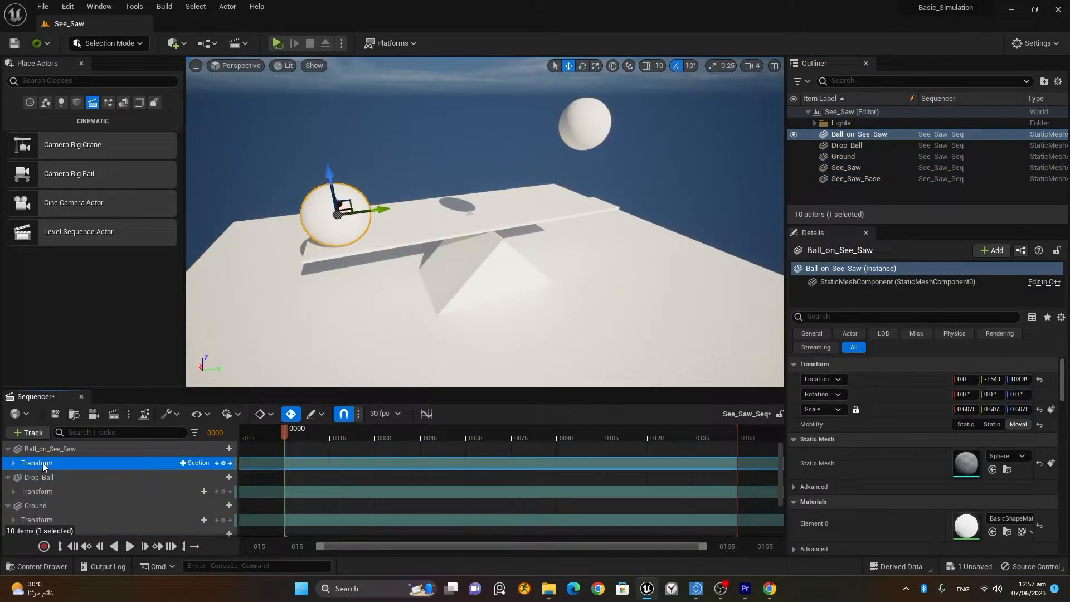
{"action": "key", "text": "Delete"}
{"action": "left_click", "coordinate": [52, 481]}
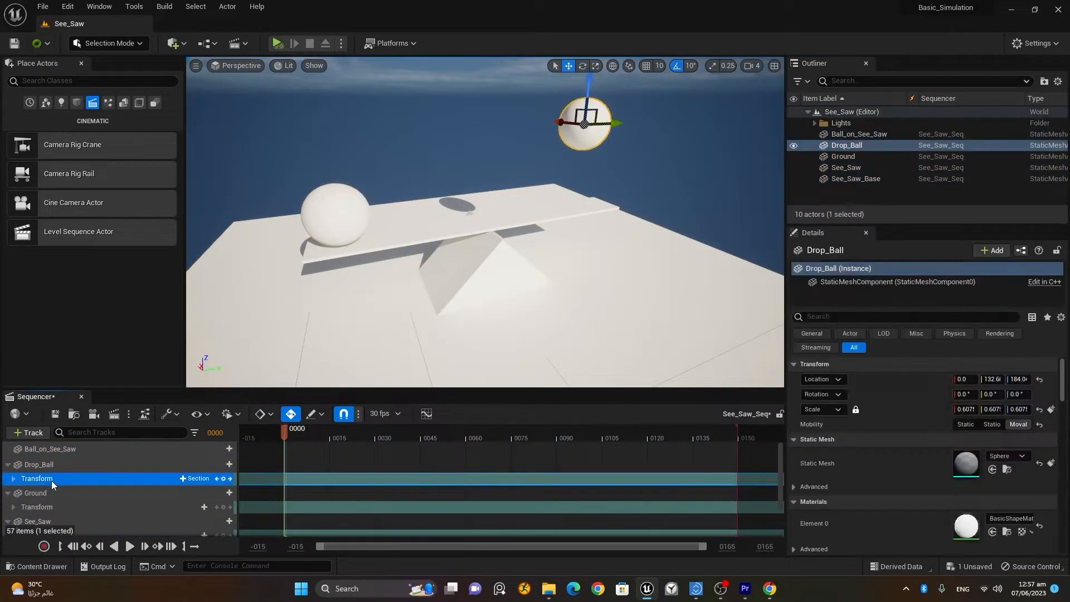
{"action": "key", "text": "Delete"}
{"action": "left_click", "coordinate": [59, 491]}
{"action": "key", "text": "Delete"}
{"action": "scroll", "coordinate": [98, 478], "scroll_direction": "down", "scroll_amount": 1}
{"action": "left_click", "coordinate": [71, 486]}
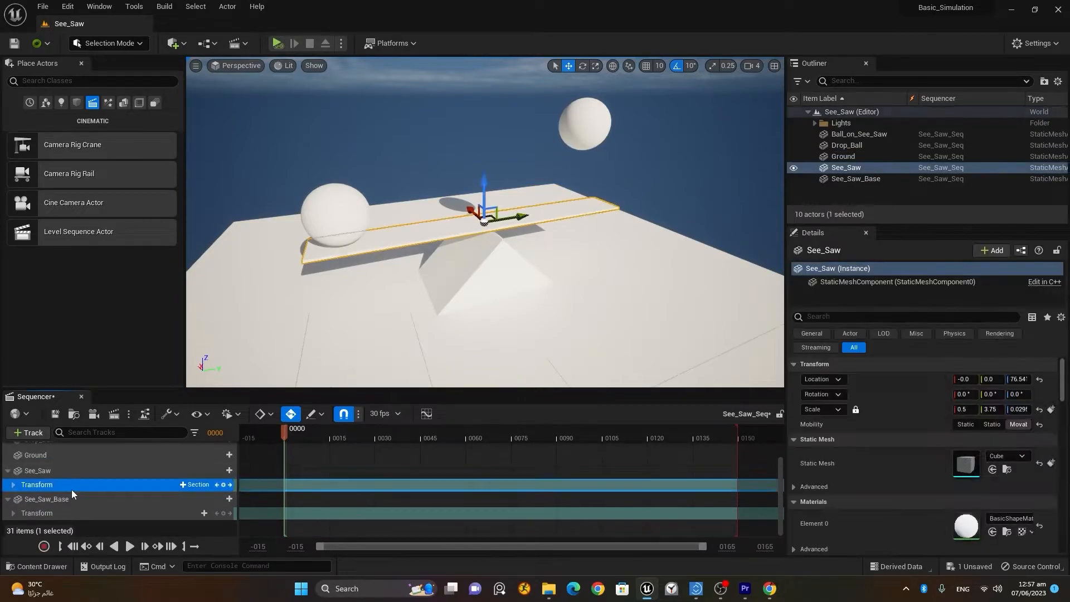
{"action": "key", "text": "Delete"}
{"action": "left_click", "coordinate": [75, 510]}
{"action": "key", "text": "Delete"}
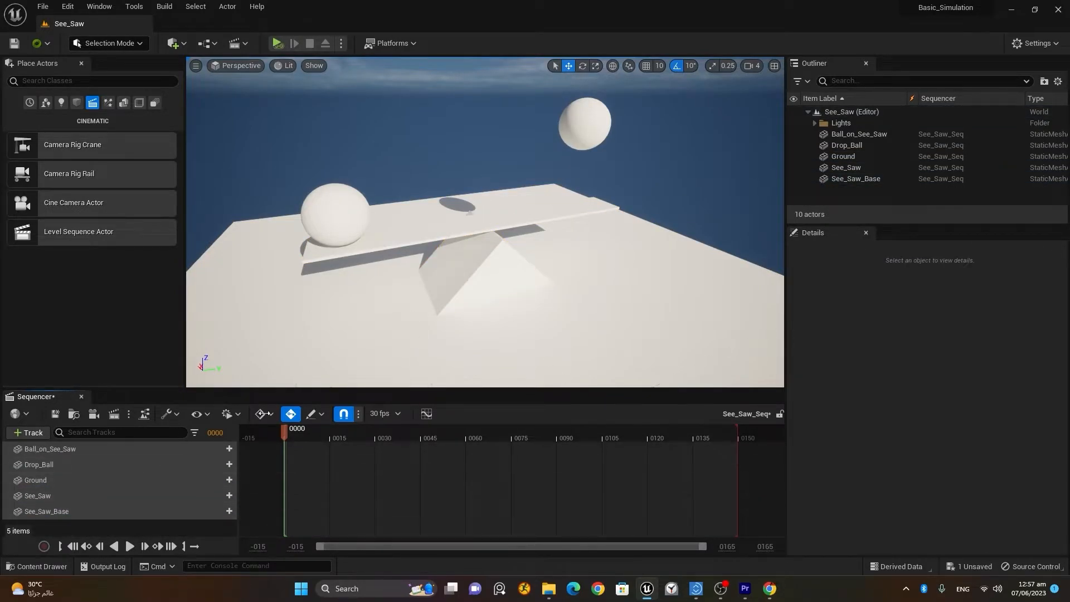
Place a Cine Camera Actor on the ground beside the see-saw and add CineCameraActor1 to the sequence.
{"action": "left_click_drag", "start_coordinate": [102, 209], "coordinate": [599, 273]}
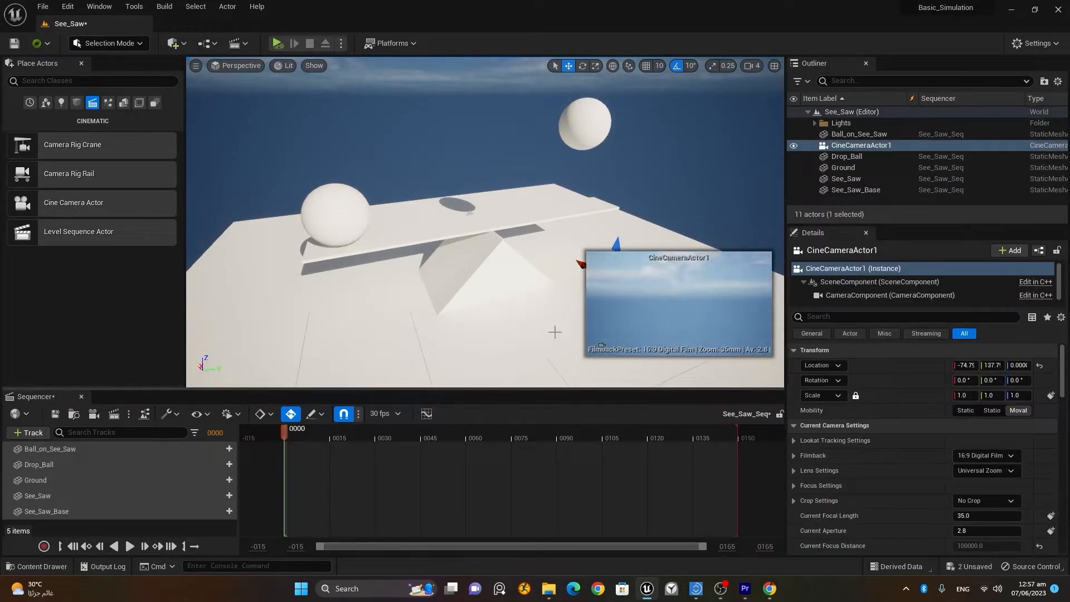
{"action": "left_click", "coordinate": [29, 432]}
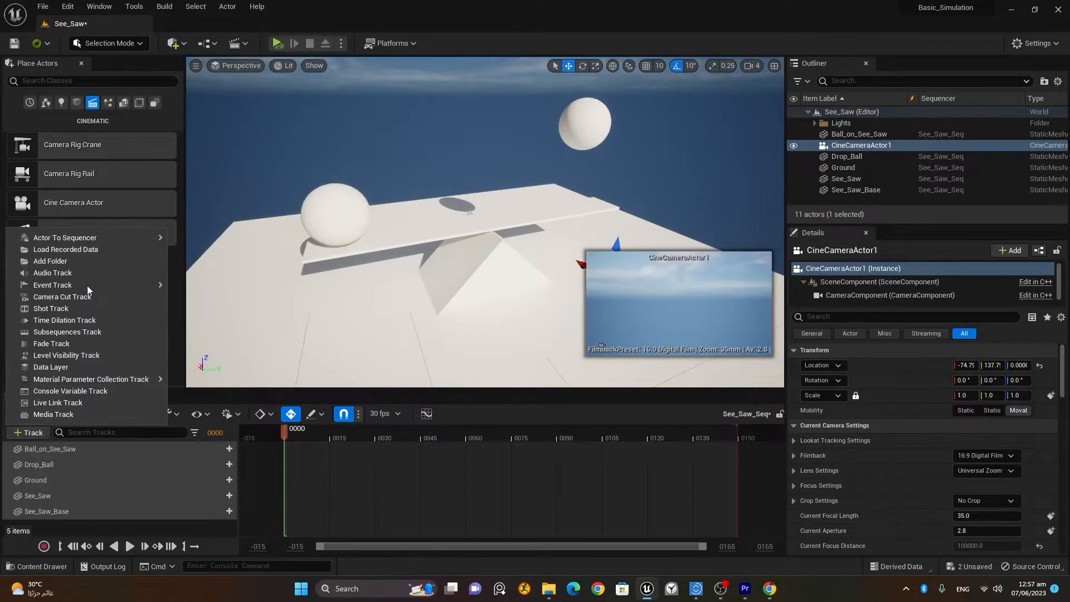
{"action": "mouse_move", "coordinate": [111, 237]}
{"action": "left_click", "coordinate": [216, 240]}
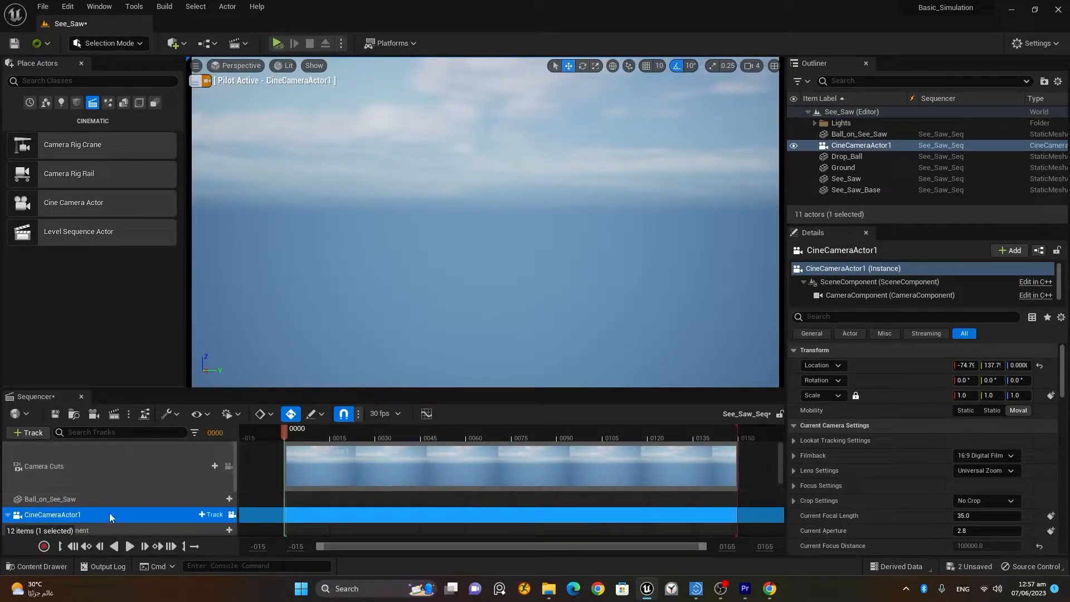
Pilot CineCameraActor1 back to frame the whole see-saw and both balls from about X -1175, Z 330, then collapse its tracks.
{"action": "scroll", "coordinate": [114, 498], "scroll_direction": "down", "scroll_amount": 1}
{"action": "key", "text": "s"}
{"action": "right_click_drag", "start_coordinate": [534, 259], "coordinate": [589, 293]}
{"action": "scroll", "coordinate": [534, 259], "scroll_direction": "down", "scroll_amount": 5}
{"action": "middle_click_drag", "start_coordinate": [534, 259], "coordinate": [592, 268]}
{"action": "scroll", "coordinate": [592, 267], "scroll_direction": "up", "scroll_amount": 2}
{"action": "left_click_drag", "start_coordinate": [438, 271], "coordinate": [429, 262], "text": "alt"}
{"action": "scroll", "coordinate": [438, 271], "scroll_direction": "up", "scroll_amount": 2}
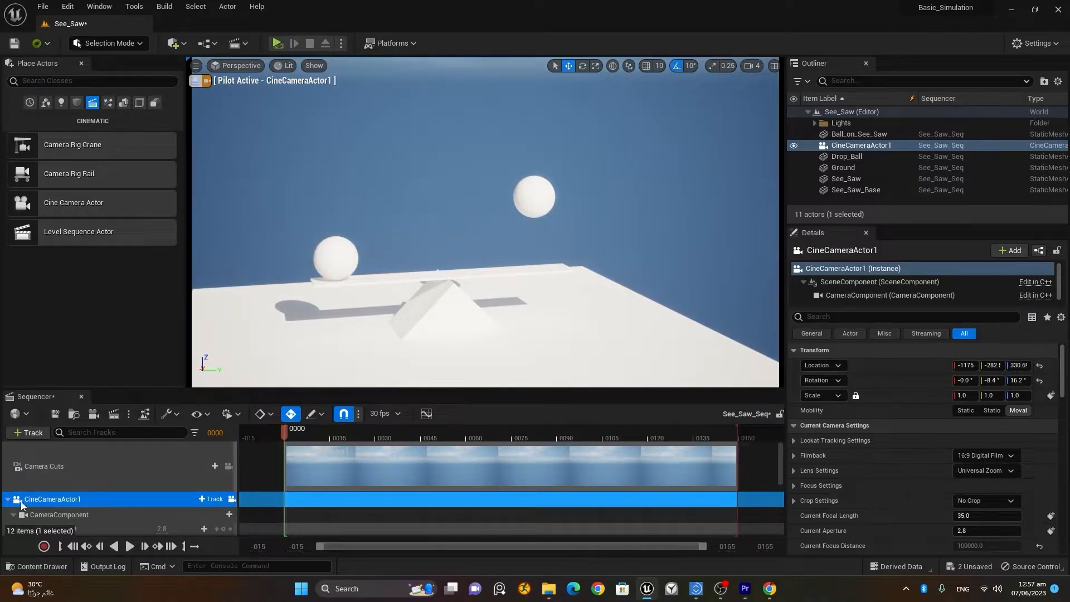
{"action": "double_click", "coordinate": [94, 502]}
{"action": "scroll", "coordinate": [98, 496], "scroll_direction": "down", "scroll_amount": 3}
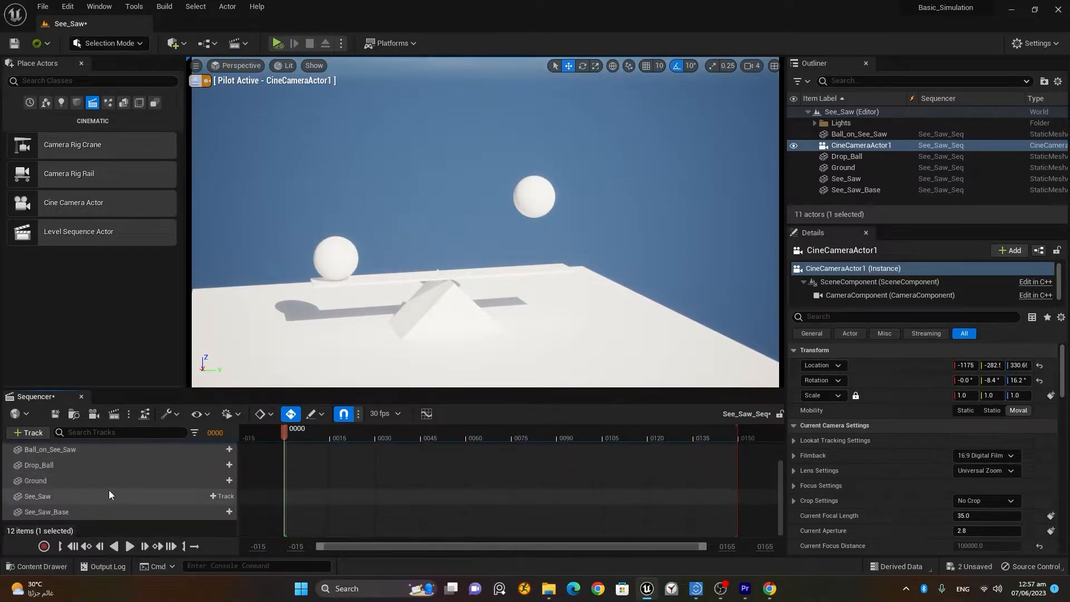
Refine the piloted camera to a higher, steeper downward view of the see-saw, at about Z 397 with -13.8° pitch.
{"action": "scroll", "coordinate": [564, 323], "scroll_direction": "up", "scroll_amount": 2}
{"action": "middle_click_drag", "start_coordinate": [564, 323], "coordinate": [563, 294]}
{"action": "right_click_drag", "start_coordinate": [563, 334], "coordinate": [567, 351]}
{"action": "middle_click_drag", "start_coordinate": [564, 334], "coordinate": [568, 339]}
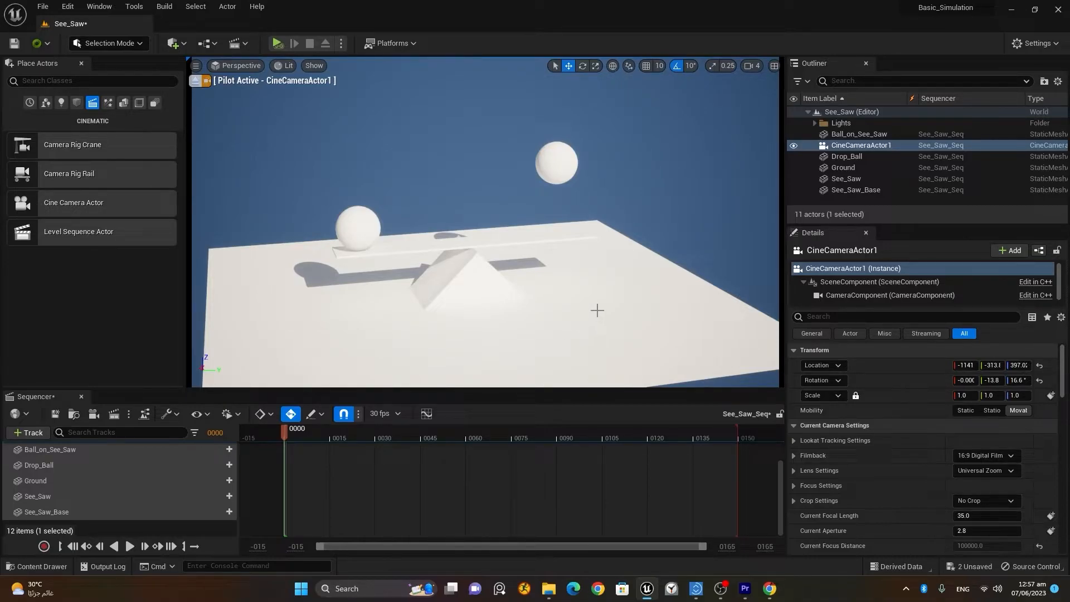
Add Drop_Ball's StaticMeshComponent0 to the sequence and give it a Simulate Physics (Body Instance) track.
{"action": "left_click", "coordinate": [558, 160]}
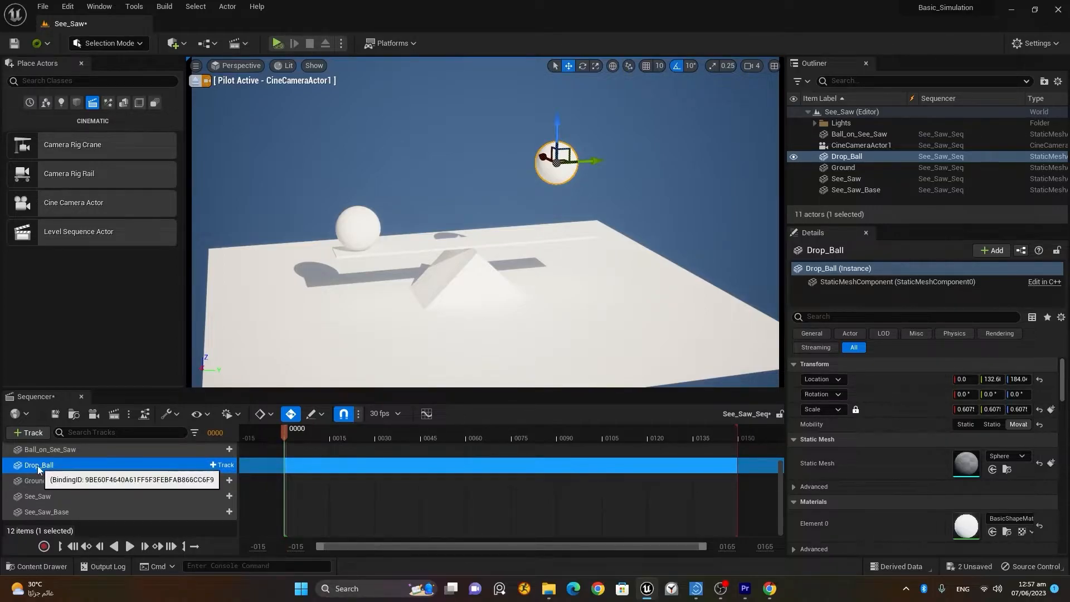
{"action": "left_click", "coordinate": [222, 465]}
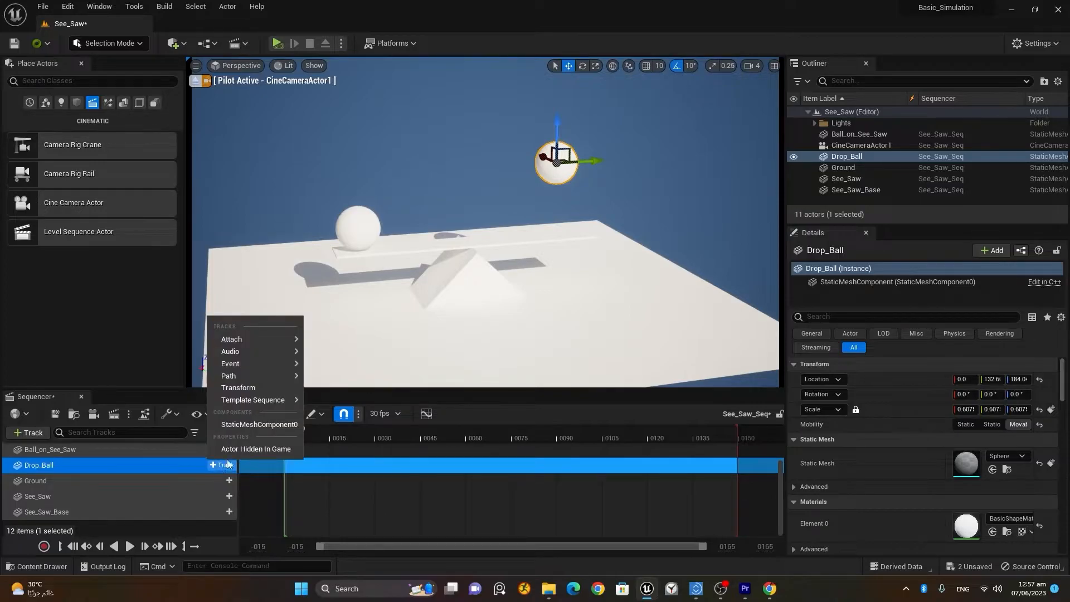
{"action": "left_click", "coordinate": [244, 426]}
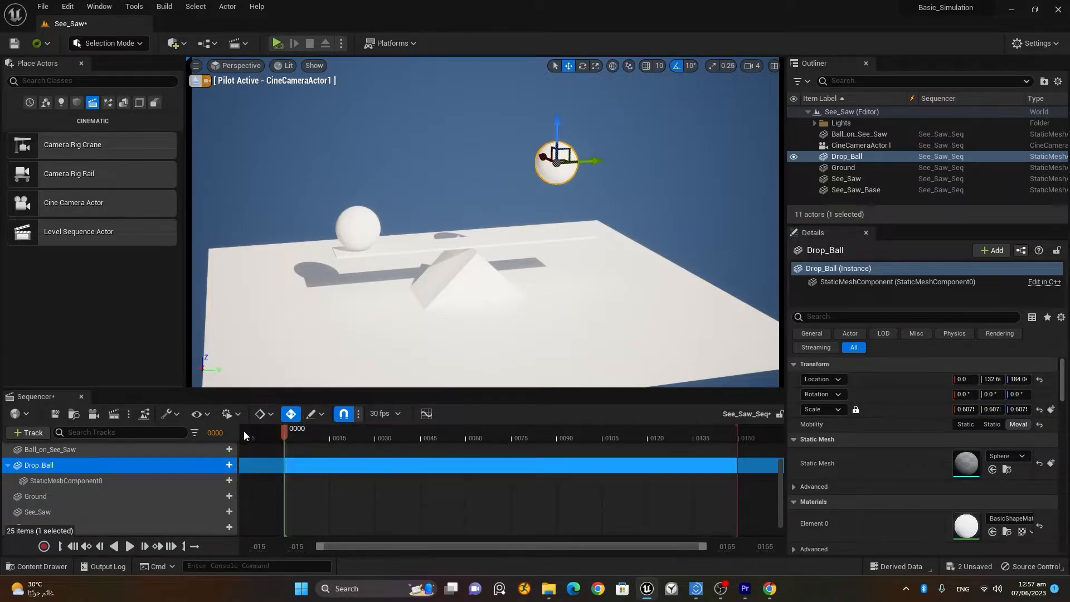
{"action": "left_click", "coordinate": [215, 480]}
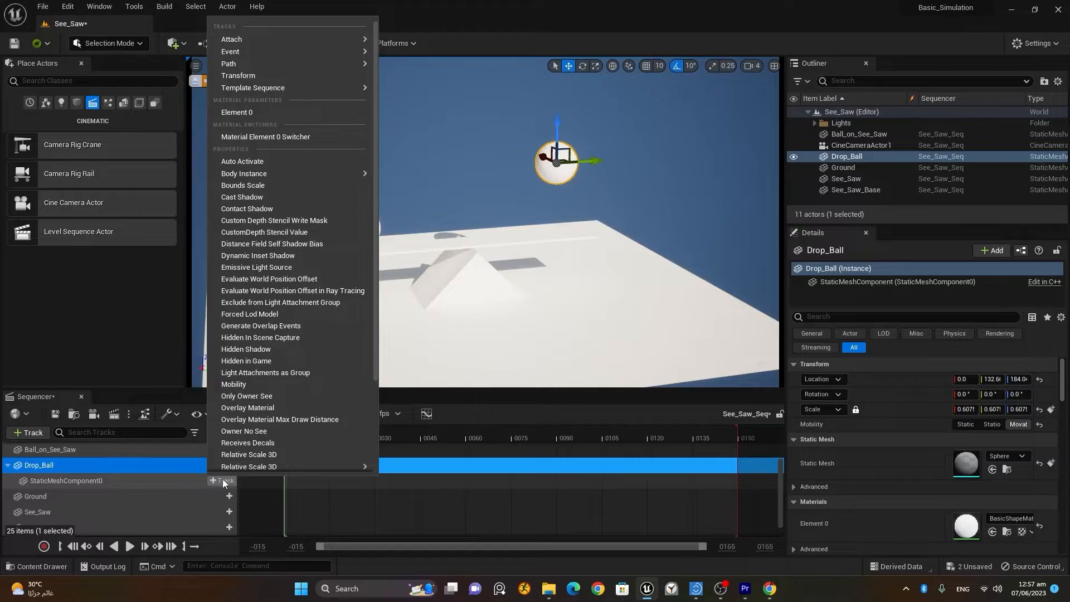
{"action": "mouse_move", "coordinate": [304, 177]}
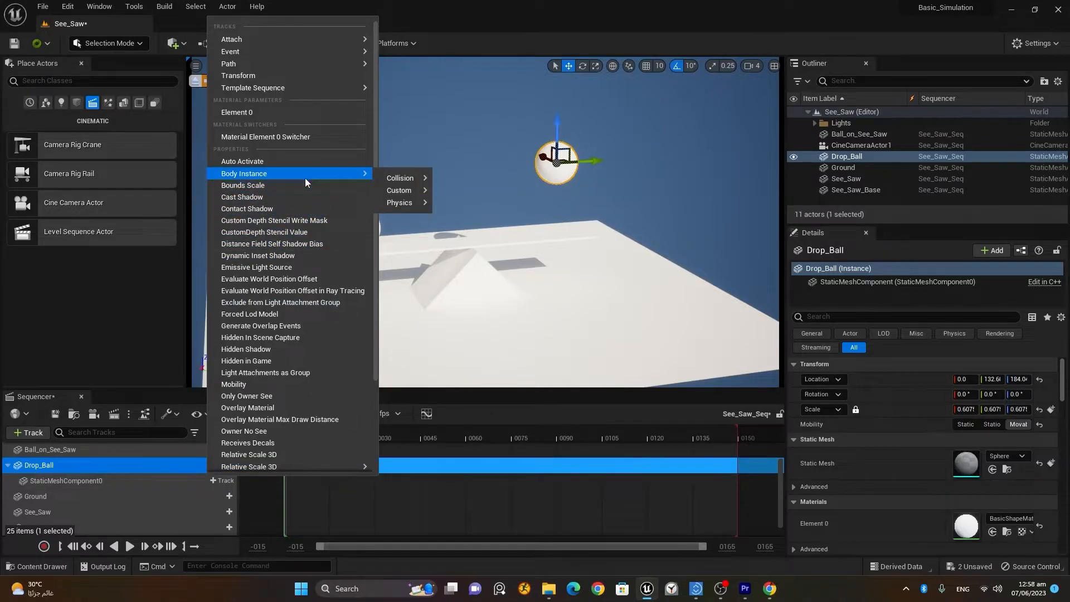
{"action": "mouse_move", "coordinate": [415, 206]}
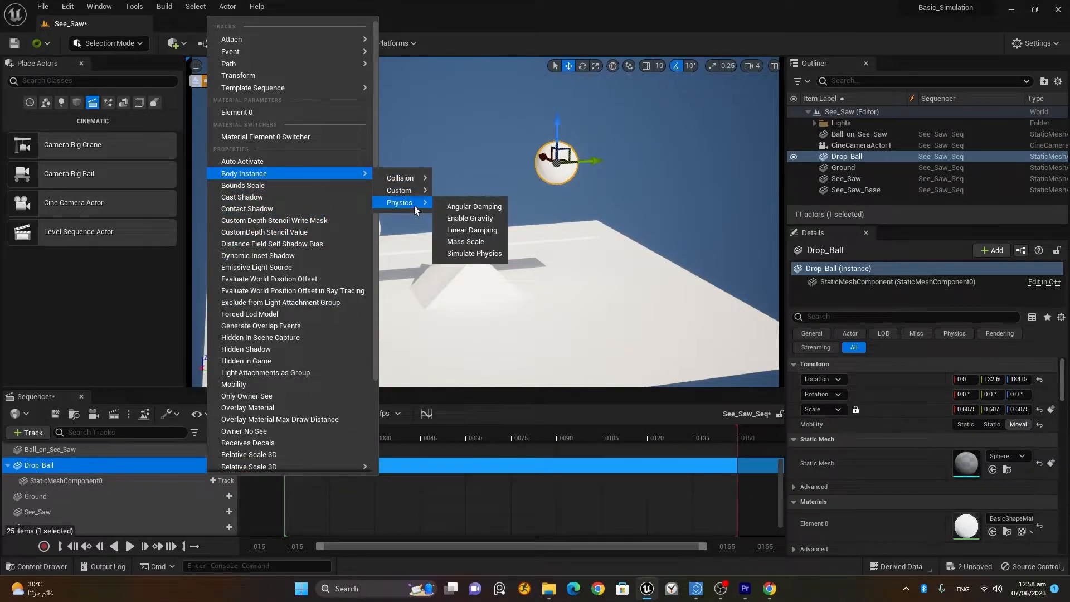
{"action": "left_click", "coordinate": [475, 253]}
{"action": "scroll", "coordinate": [56, 484], "scroll_direction": "up", "scroll_amount": 2}
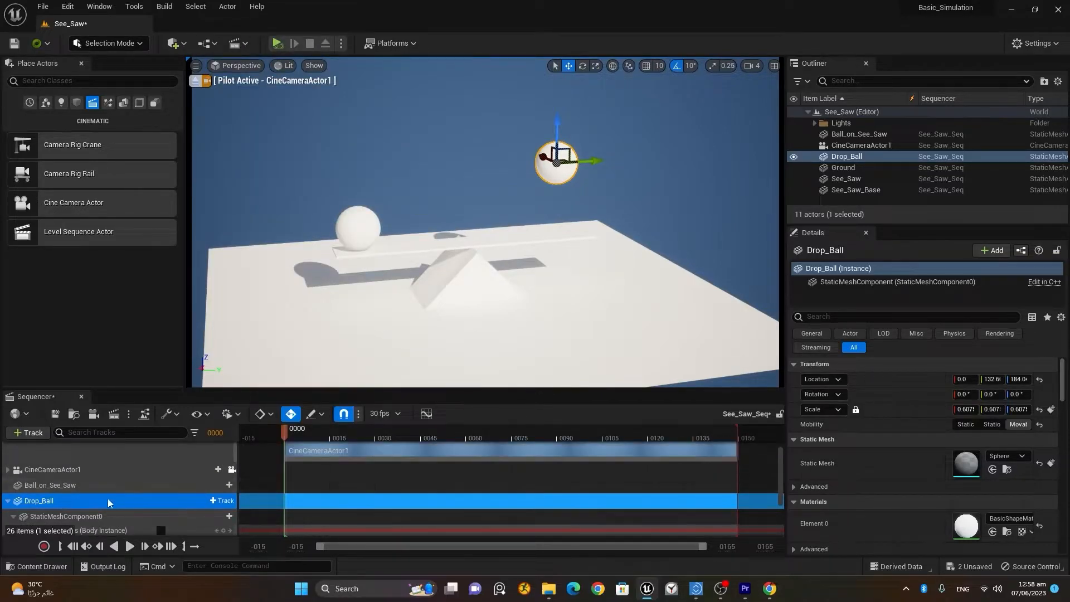
{"action": "scroll", "coordinate": [106, 498], "scroll_direction": "down", "scroll_amount": 3}
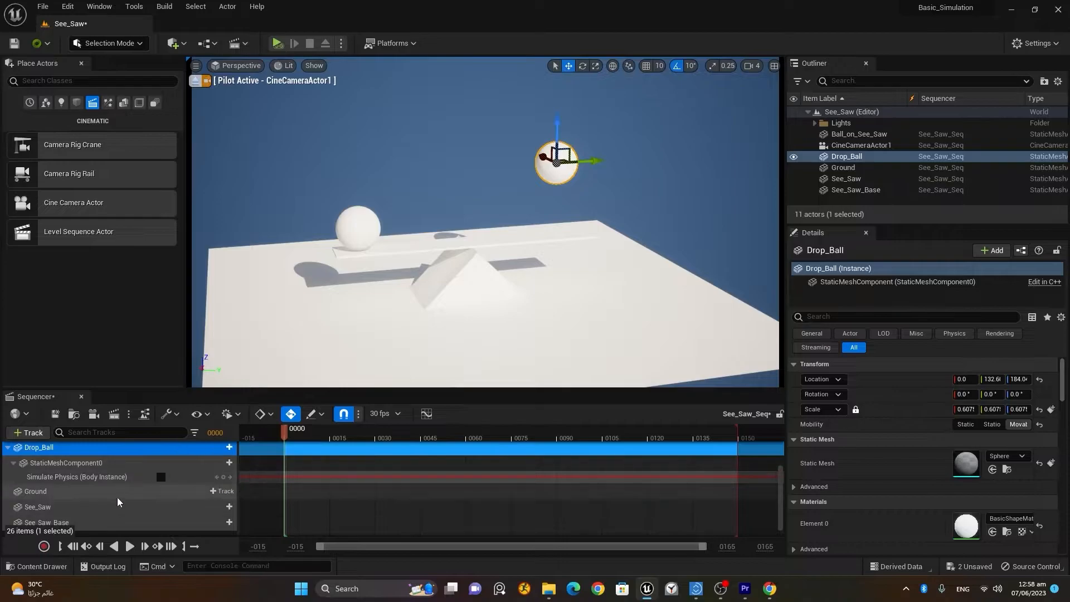
Review the Simulate Physics tracks in the sequence, selecting Drop_Ball, Ball_on_See_Saw and See_Saw in turn.
{"action": "scroll", "coordinate": [133, 487], "scroll_direction": "up", "scroll_amount": 1}
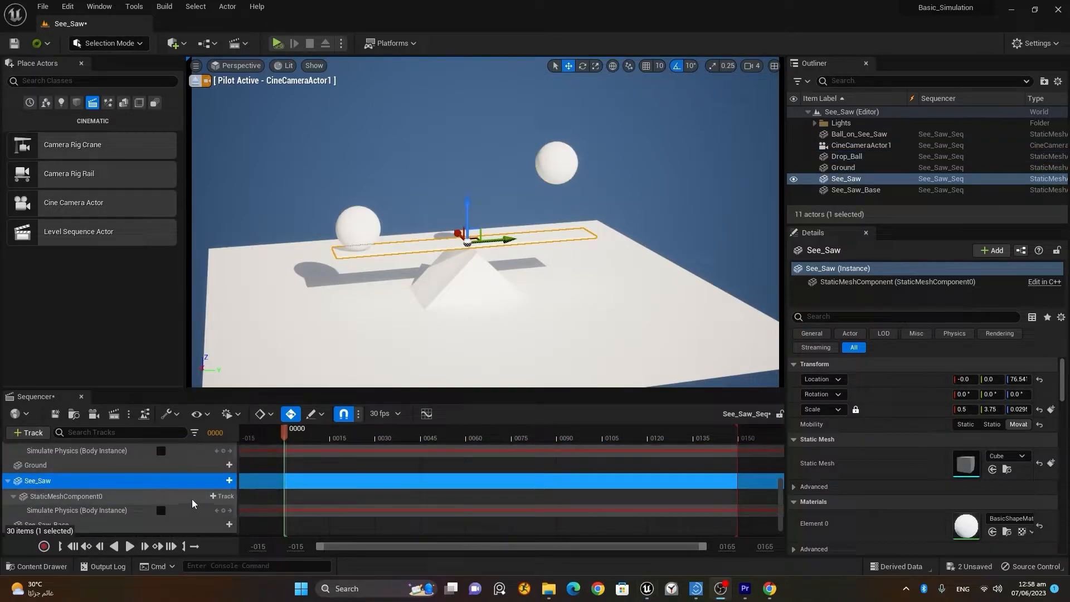
{"action": "scroll", "coordinate": [81, 501], "scroll_direction": "up", "scroll_amount": 1}
{"action": "scroll", "coordinate": [81, 501], "scroll_direction": "up", "scroll_amount": 3}
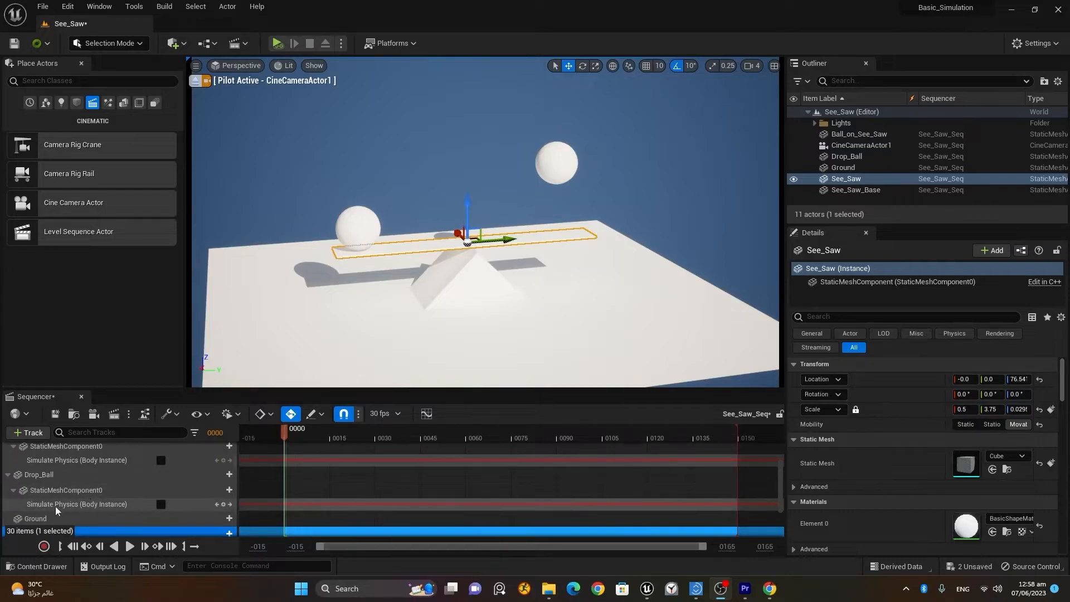
{"action": "left_click", "coordinate": [557, 161]}
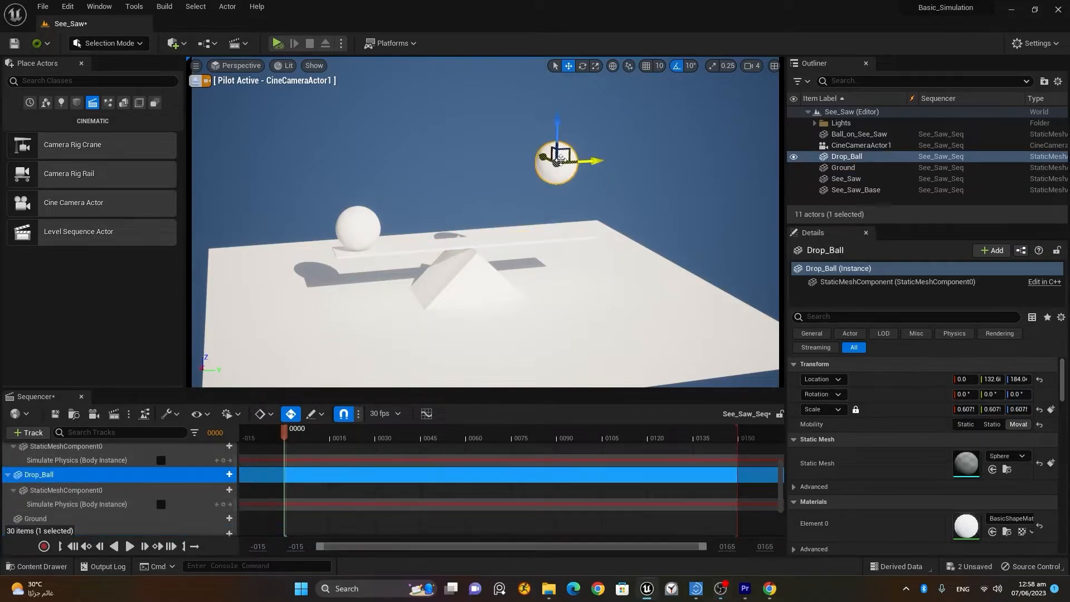
{"action": "left_click", "coordinate": [354, 226]}
{"action": "left_click", "coordinate": [532, 242]}
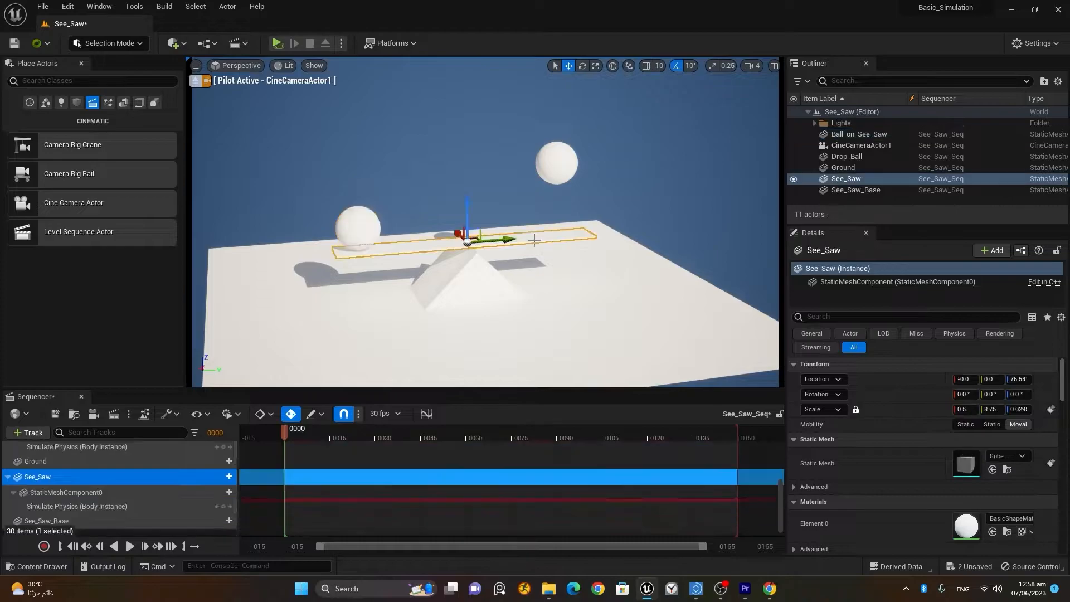
Compare the Mobility settings of See_Saw_Base and Ground with those of Drop_Ball, See_Saw and Ball_on_See_Saw.
{"action": "left_click", "coordinate": [501, 287]}
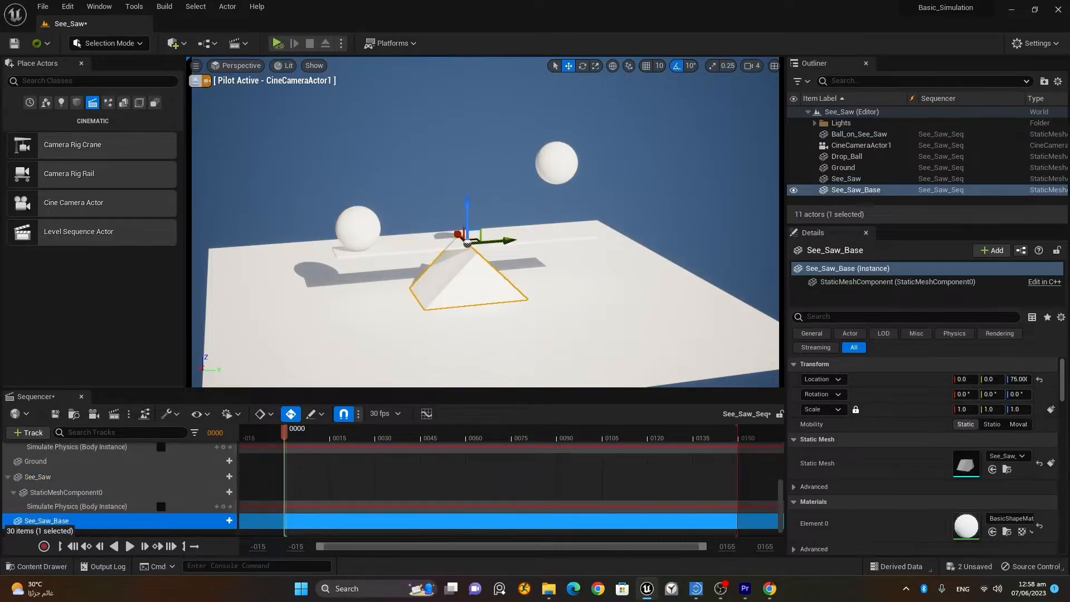
{"action": "left_click", "coordinate": [582, 328]}
{"action": "left_click", "coordinate": [484, 293]}
{"action": "left_click", "coordinate": [602, 315]}
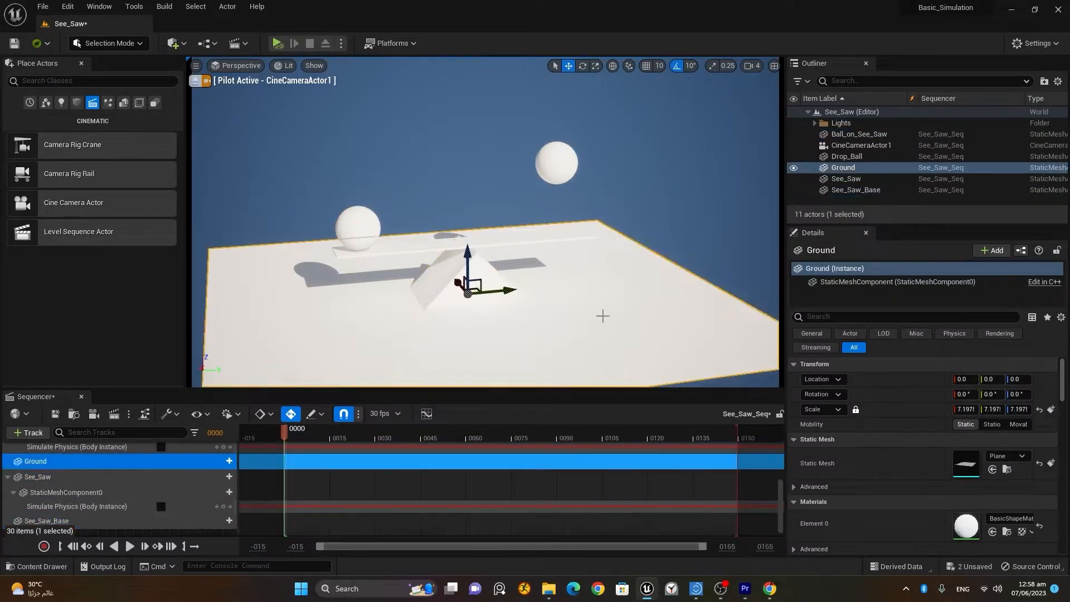
{"action": "left_click", "coordinate": [505, 285]}
{"action": "left_click", "coordinate": [590, 322]}
{"action": "left_click", "coordinate": [485, 281]}
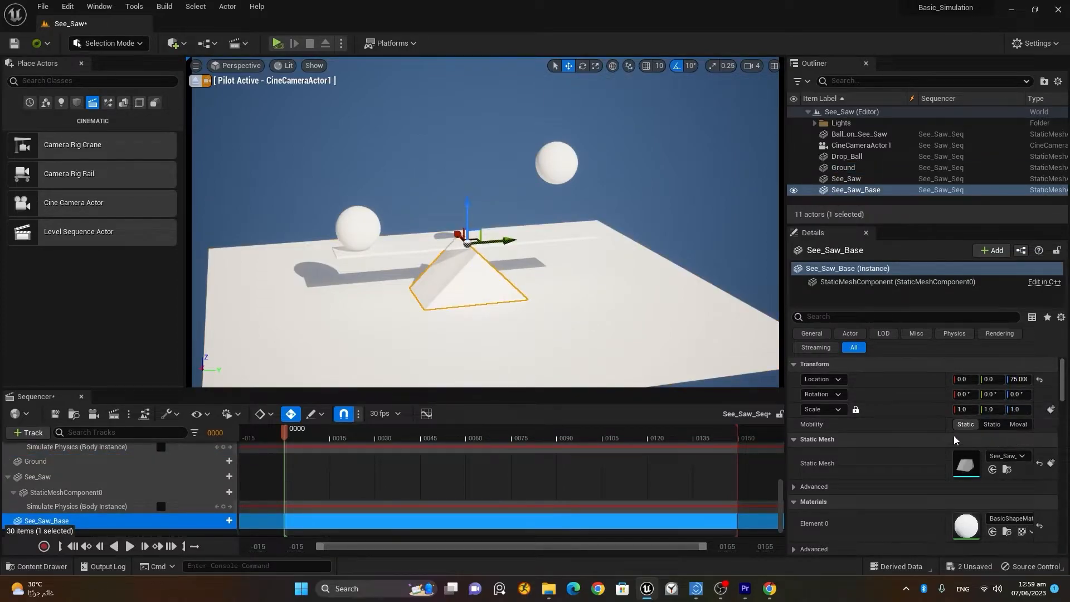
{"action": "left_click", "coordinate": [576, 320]}
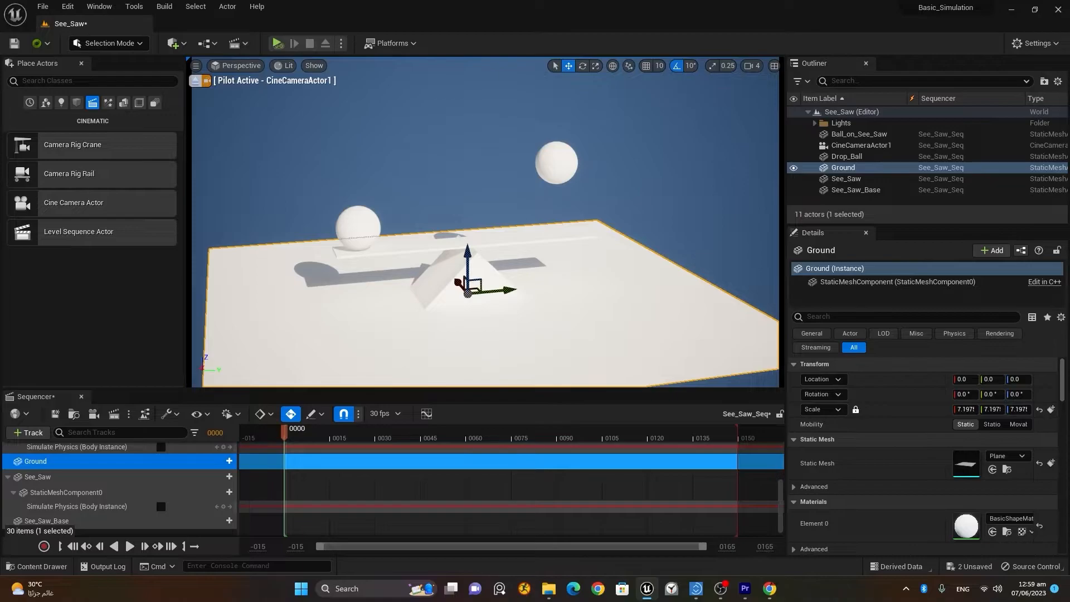
{"action": "left_click", "coordinate": [561, 170]}
{"action": "left_click", "coordinate": [540, 241]}
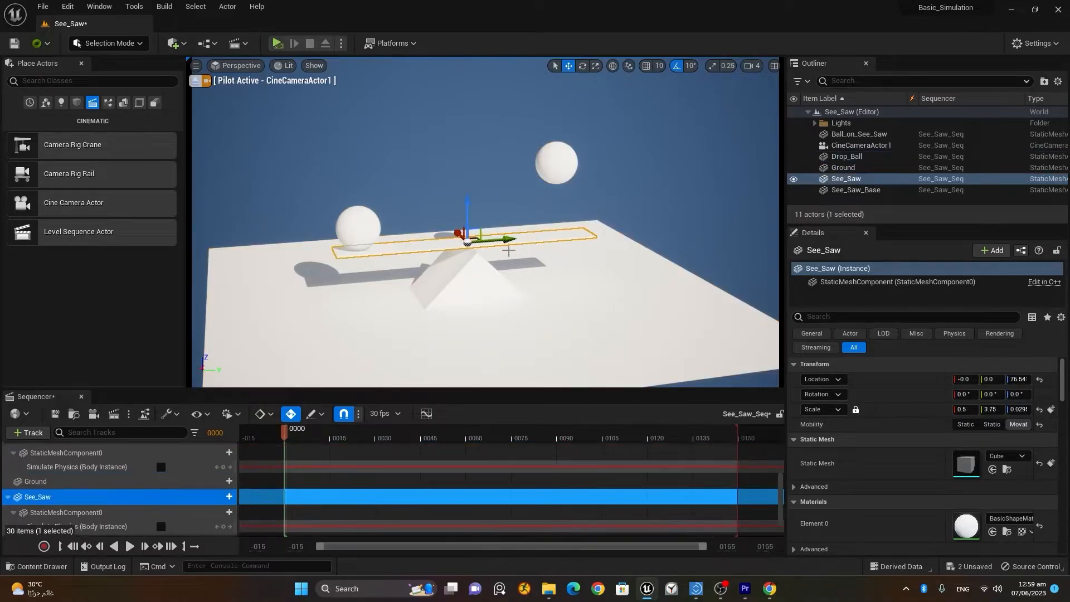
{"action": "left_click", "coordinate": [373, 228]}
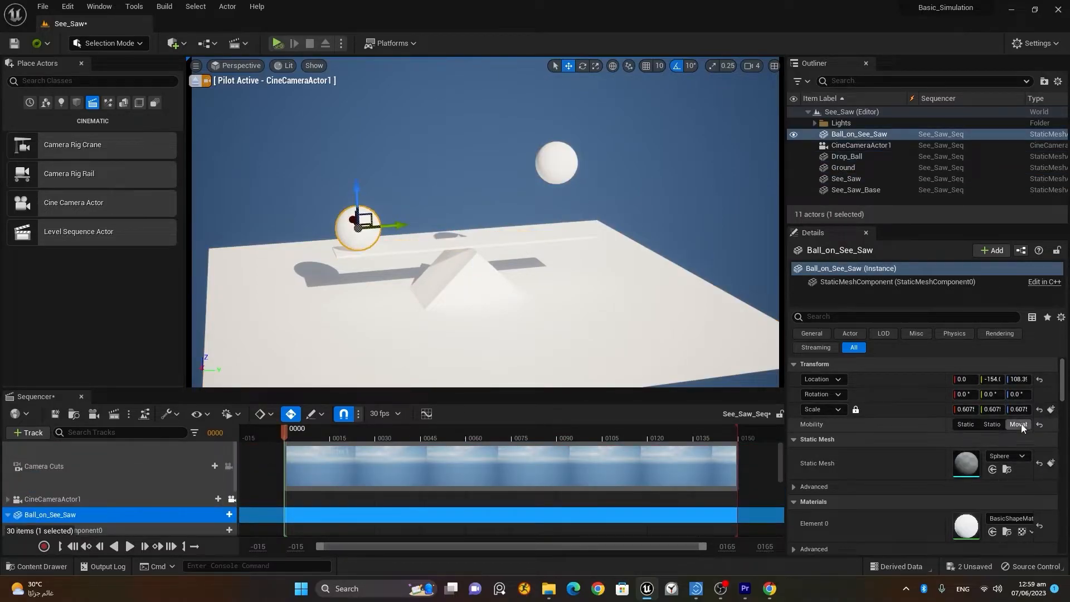
Key Simulate Physics off at frame 0 on the Ball_on_See_Saw, Drop_Ball and See_Saw tracks.
{"action": "scroll", "coordinate": [20, 501], "scroll_direction": "down", "scroll_amount": 1}
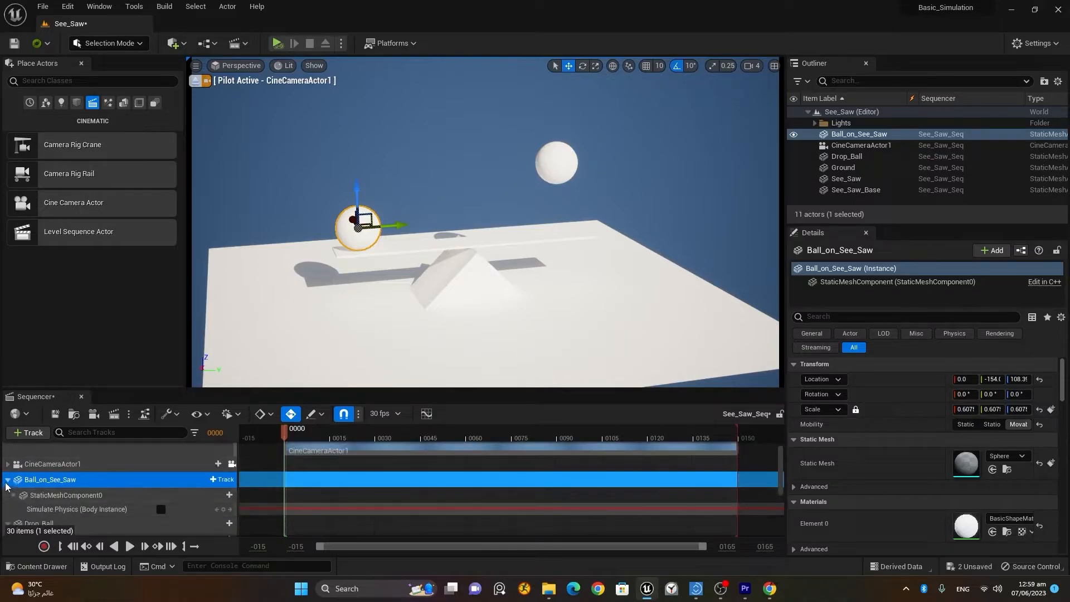
{"action": "left_click", "coordinate": [6, 512]}
{"action": "left_click", "coordinate": [7, 495]}
{"action": "left_click", "coordinate": [8, 479]}
{"action": "left_click", "coordinate": [224, 509]}
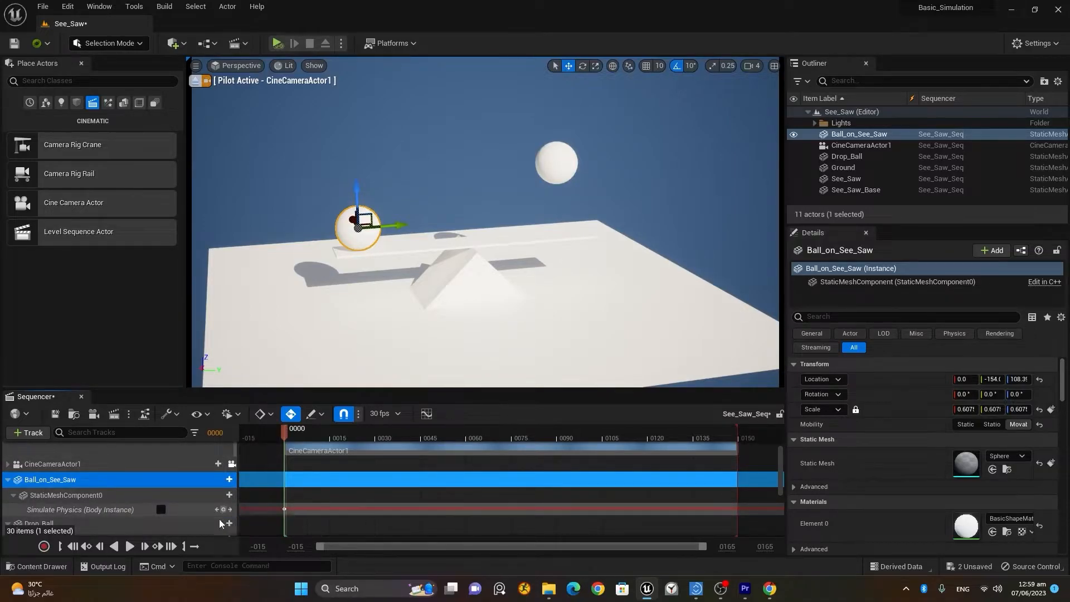
{"action": "scroll", "coordinate": [161, 509], "scroll_direction": "down", "scroll_amount": 3}
{"action": "left_click", "coordinate": [223, 499]}
{"action": "scroll", "coordinate": [169, 500], "scroll_direction": "down", "scroll_amount": 2}
{"action": "left_click", "coordinate": [224, 523]}
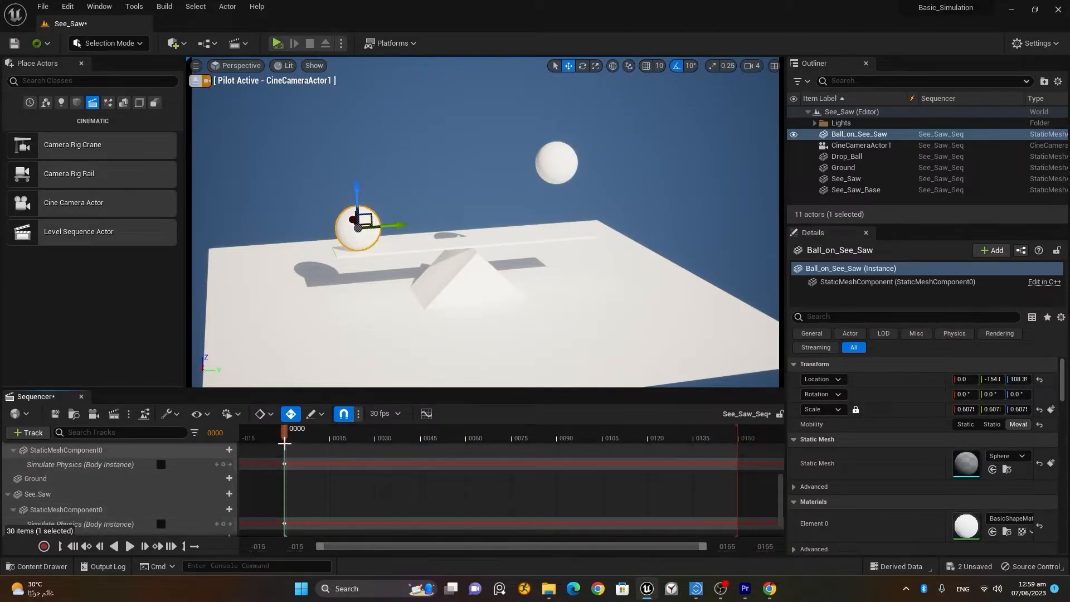
Key Simulate Physics on at frame 15 for See_Saw, Drop_Ball and Ball_on_See_Saw.
{"action": "left_click_drag", "start_coordinate": [294, 441], "coordinate": [330, 443]}
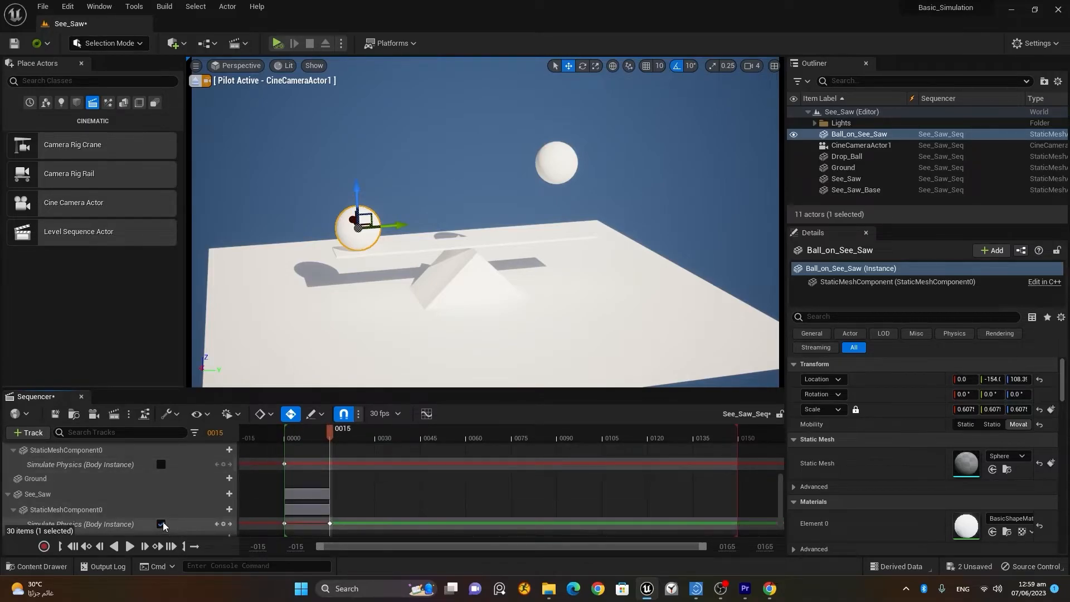
{"action": "left_click", "coordinate": [161, 464]}
{"action": "scroll", "coordinate": [165, 503], "scroll_direction": "up", "scroll_amount": 2}
{"action": "left_click", "coordinate": [161, 474]}
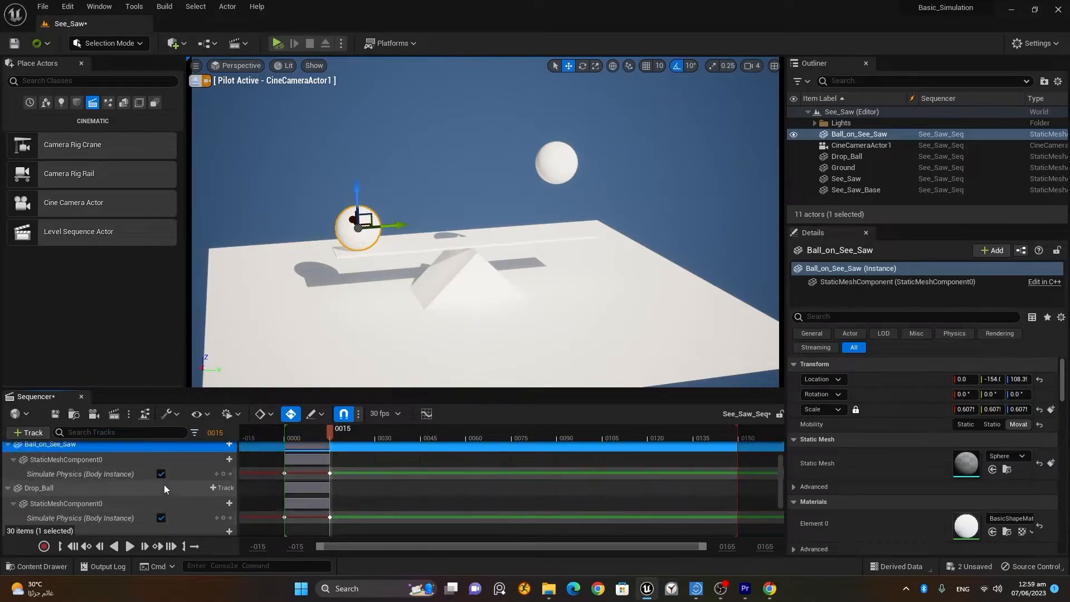
{"action": "scroll", "coordinate": [185, 496], "scroll_direction": "up", "scroll_amount": 2}
{"action": "scroll", "coordinate": [186, 495], "scroll_direction": "down", "scroll_amount": 2}
{"action": "scroll", "coordinate": [190, 505], "scroll_direction": "down", "scroll_amount": 2}
{"action": "scroll", "coordinate": [190, 507], "scroll_direction": "up", "scroll_amount": 4}
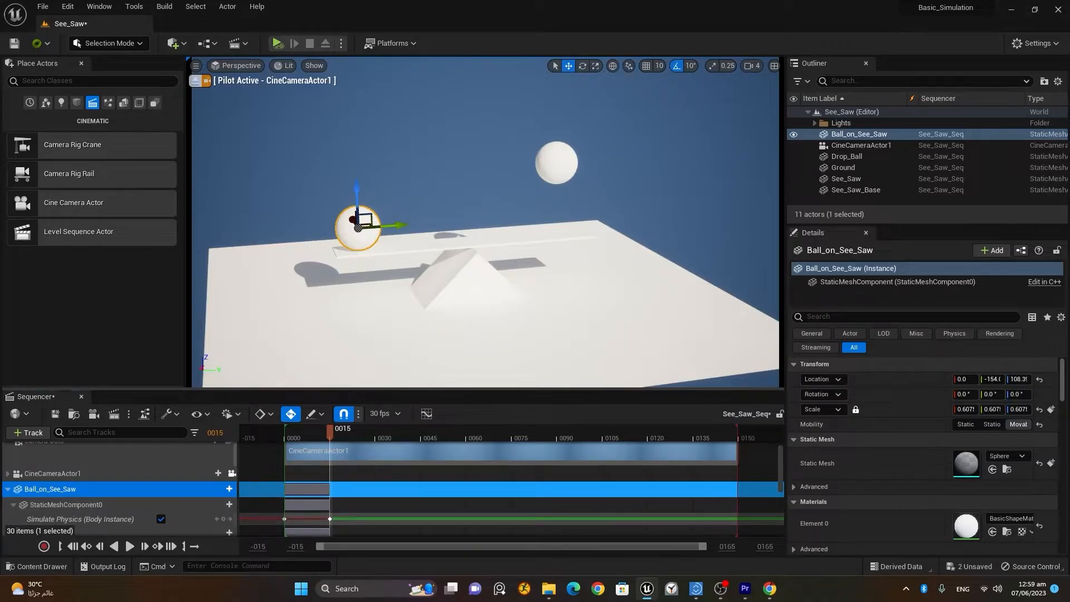
Run the level simulation with Ground selected and framed, and play See_Saw_Seq from frame 0.
{"action": "left_click", "coordinate": [472, 278]}
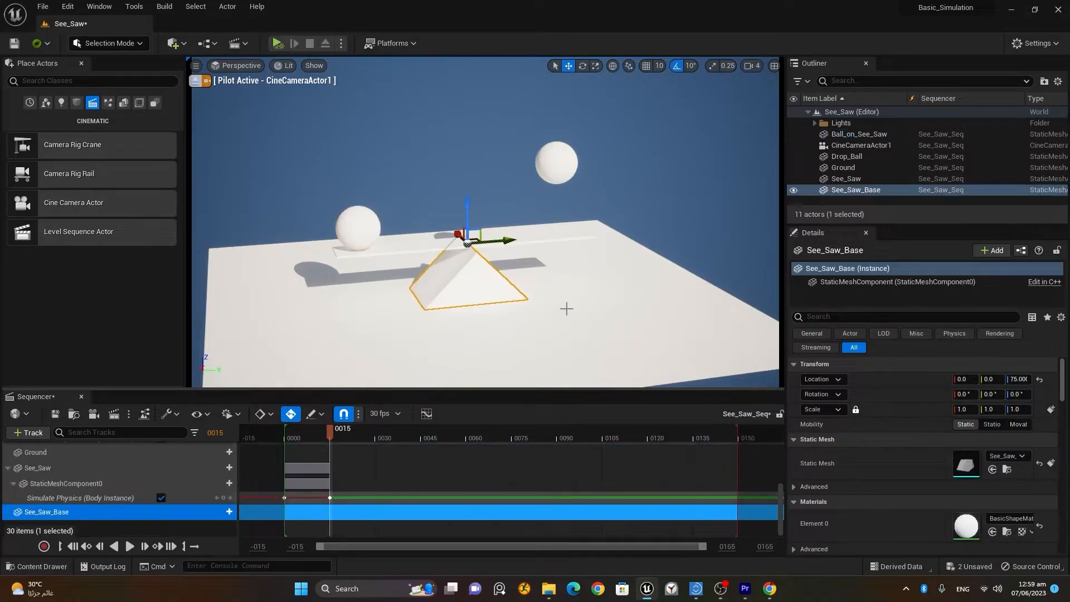
{"action": "left_click", "coordinate": [649, 316]}
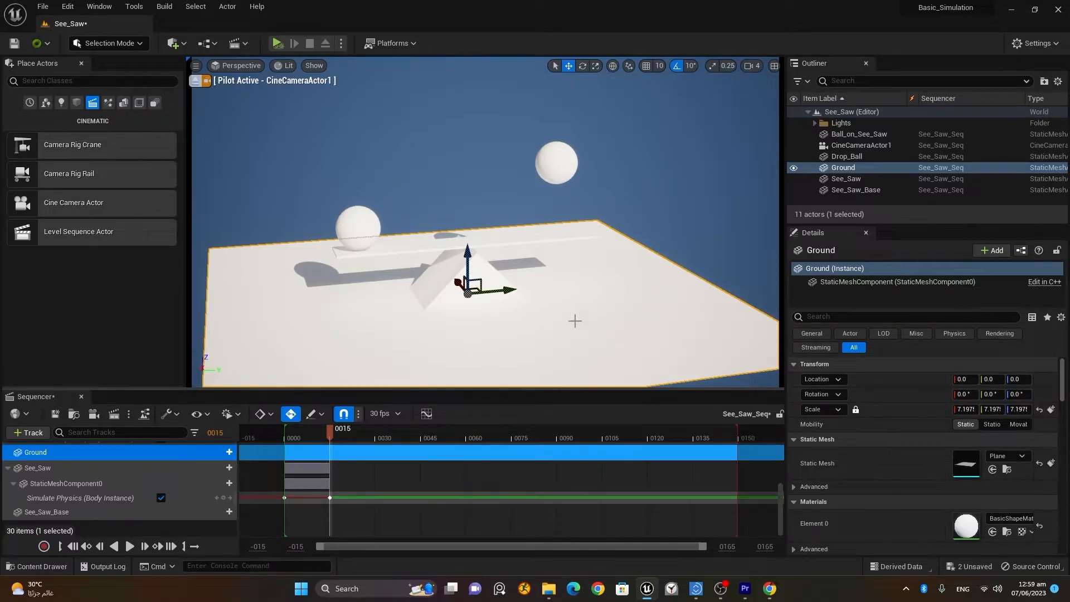
{"action": "left_click", "coordinate": [74, 546]}
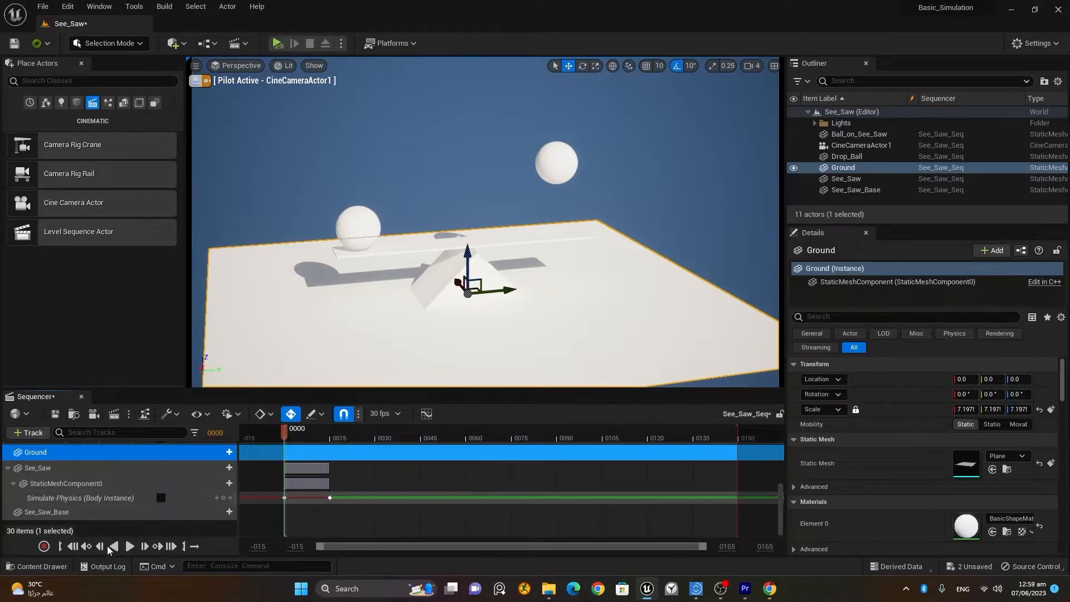
{"action": "left_click", "coordinate": [277, 44]}
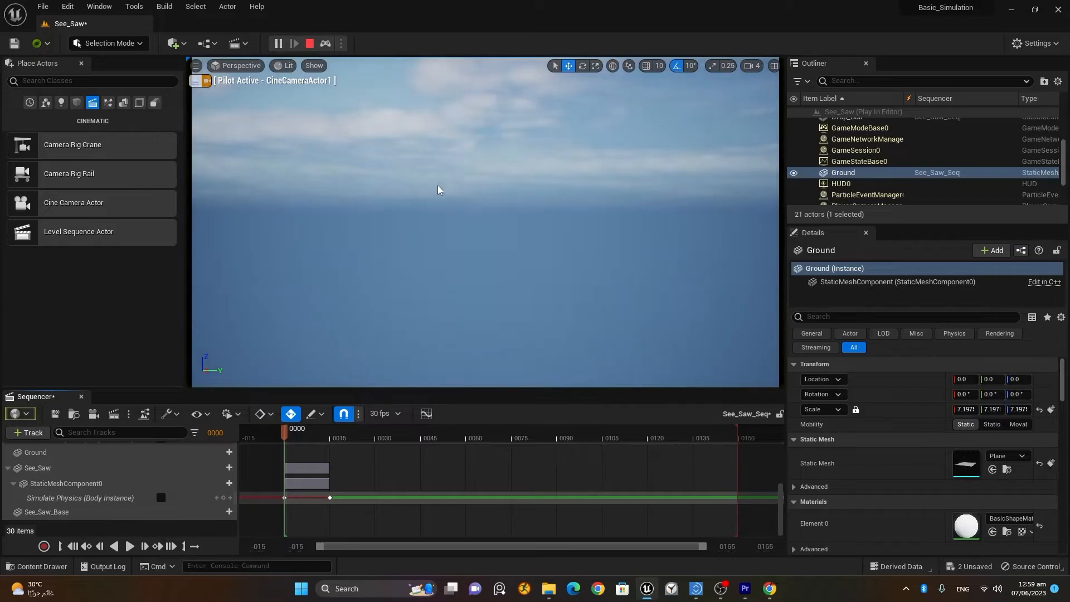
{"action": "key", "text": "f"}
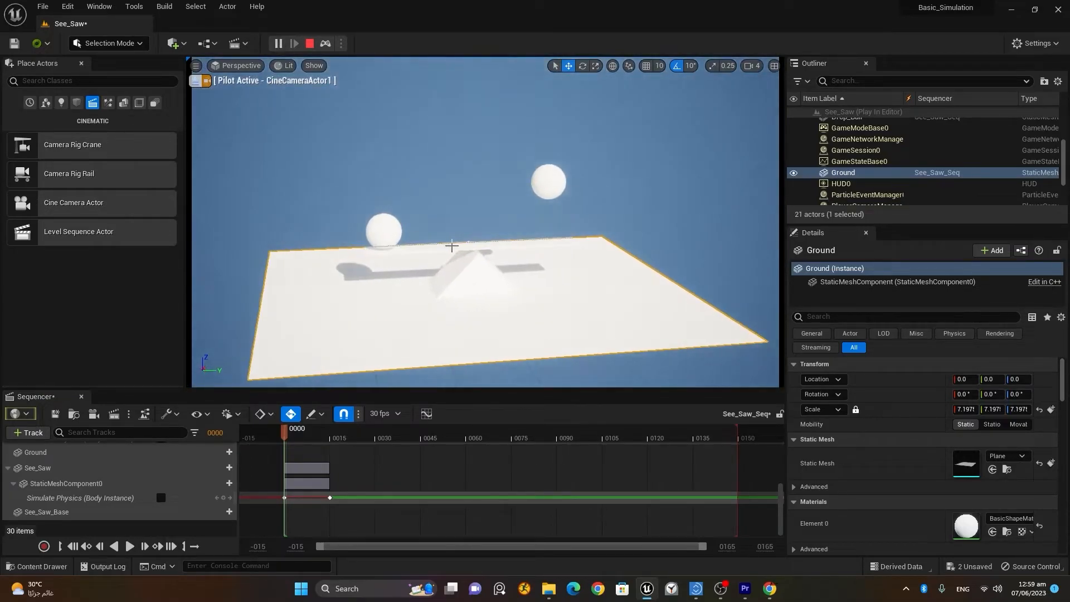
{"action": "left_click", "coordinate": [130, 548]}
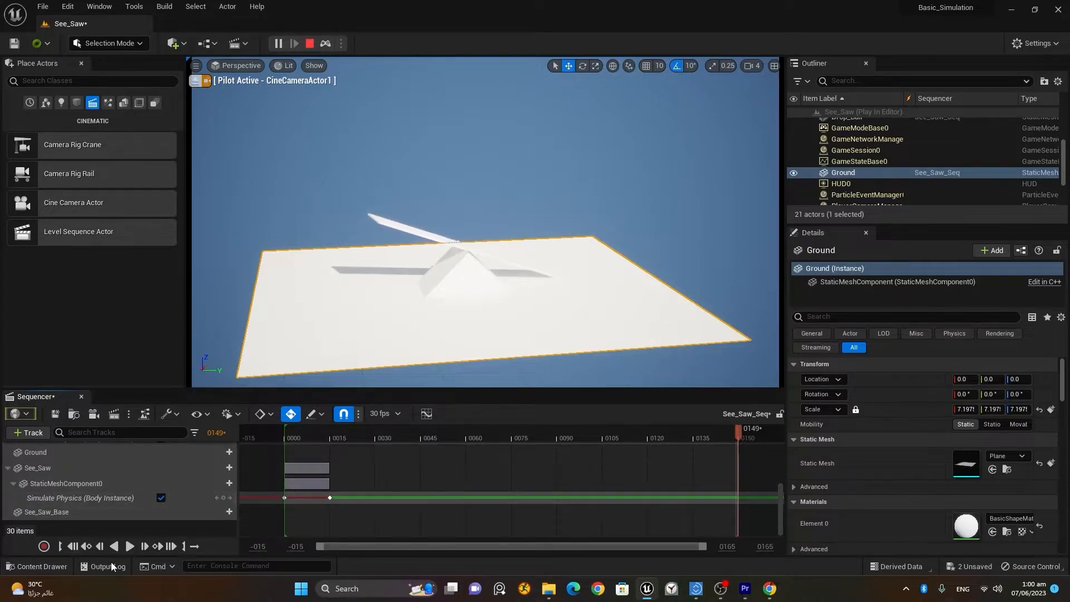
Open the Mover level from the Levels folder, saving See_Saw and See_Saw_Seq and ending the running simulation.
{"action": "left_click", "coordinate": [38, 566]}
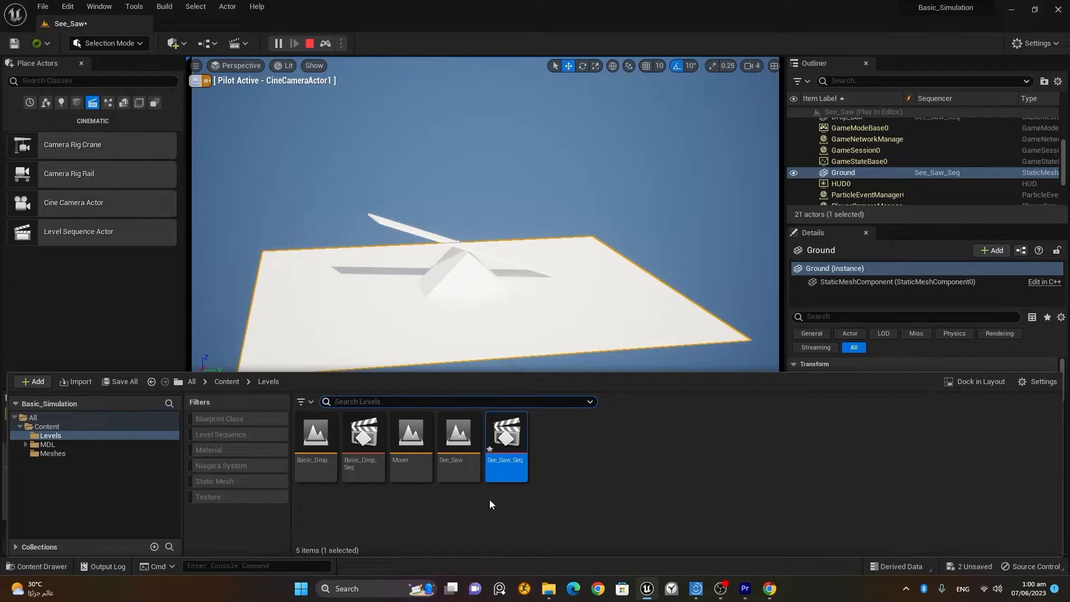
{"action": "left_click", "coordinate": [412, 443]}
{"action": "double_click", "coordinate": [412, 443]}
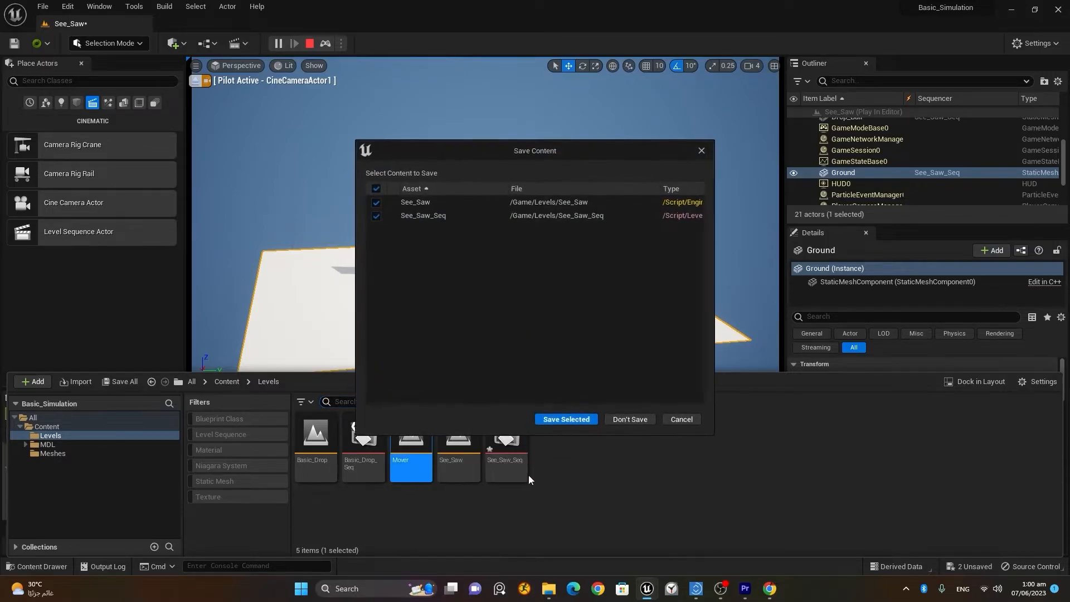
{"action": "left_click", "coordinate": [592, 422]}
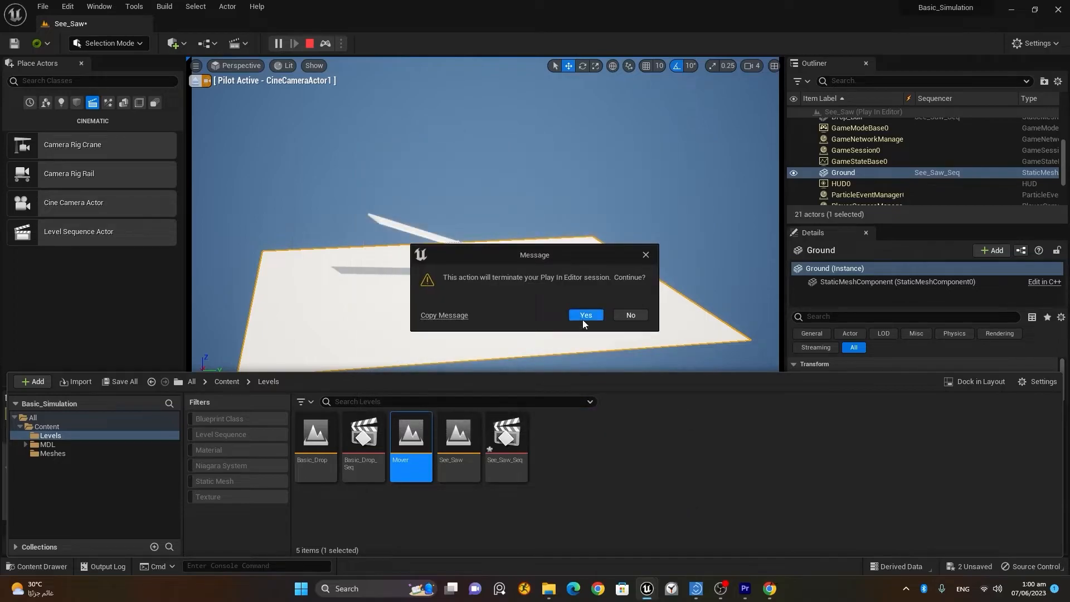
{"action": "left_click", "coordinate": [584, 315]}
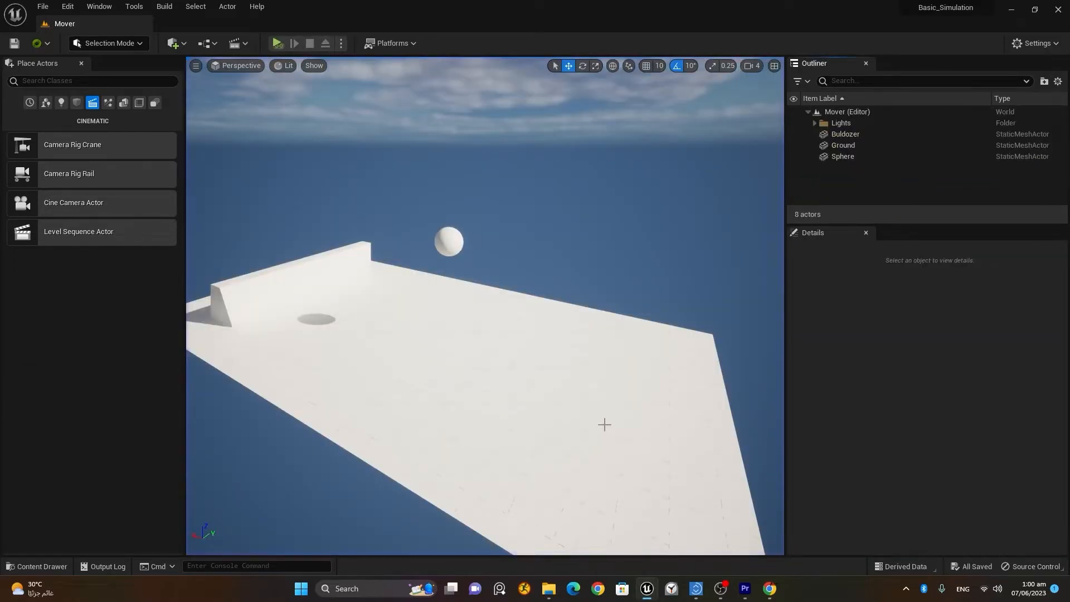
Inspect the Sphere and Buldozer actors in the Mover level.
{"action": "scroll", "coordinate": [556, 423], "scroll_direction": "down", "scroll_amount": 5}
{"action": "right_click_drag", "start_coordinate": [545, 418], "coordinate": [549, 418]}
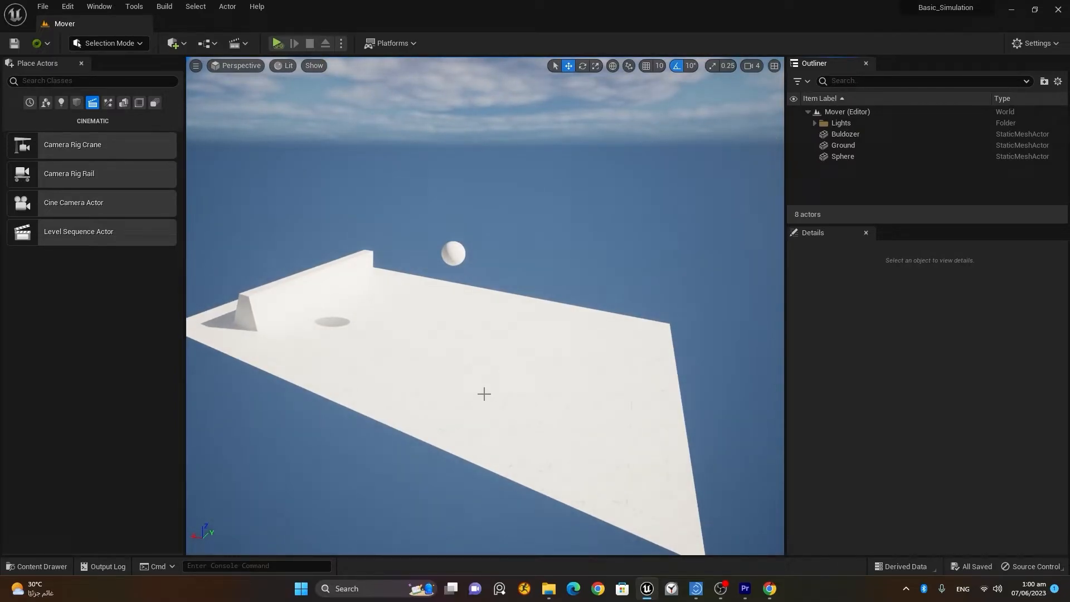
{"action": "left_click", "coordinate": [453, 254]}
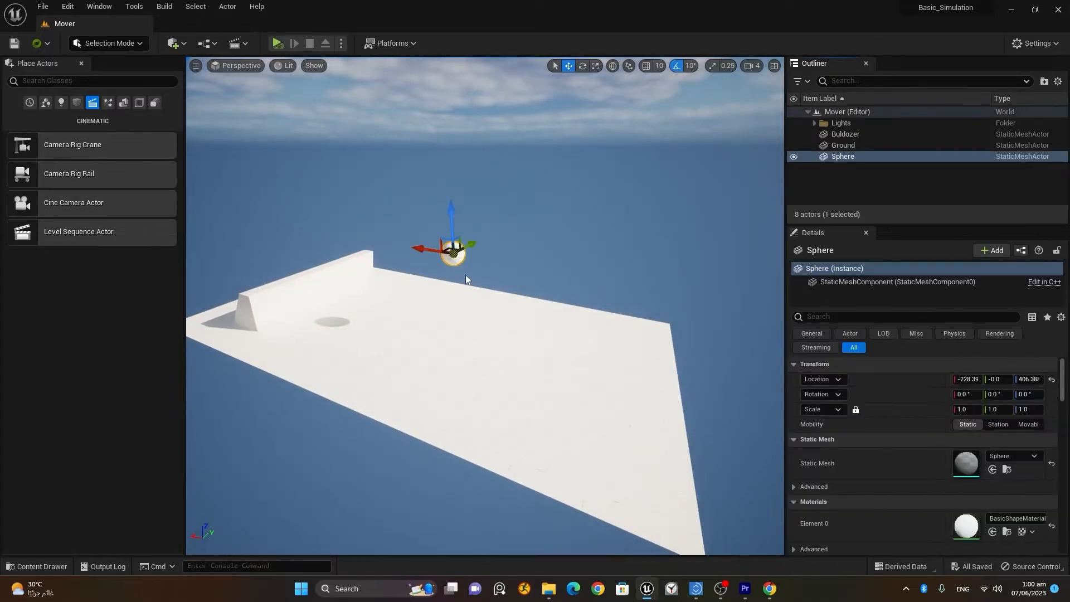
{"action": "left_click", "coordinate": [289, 289]}
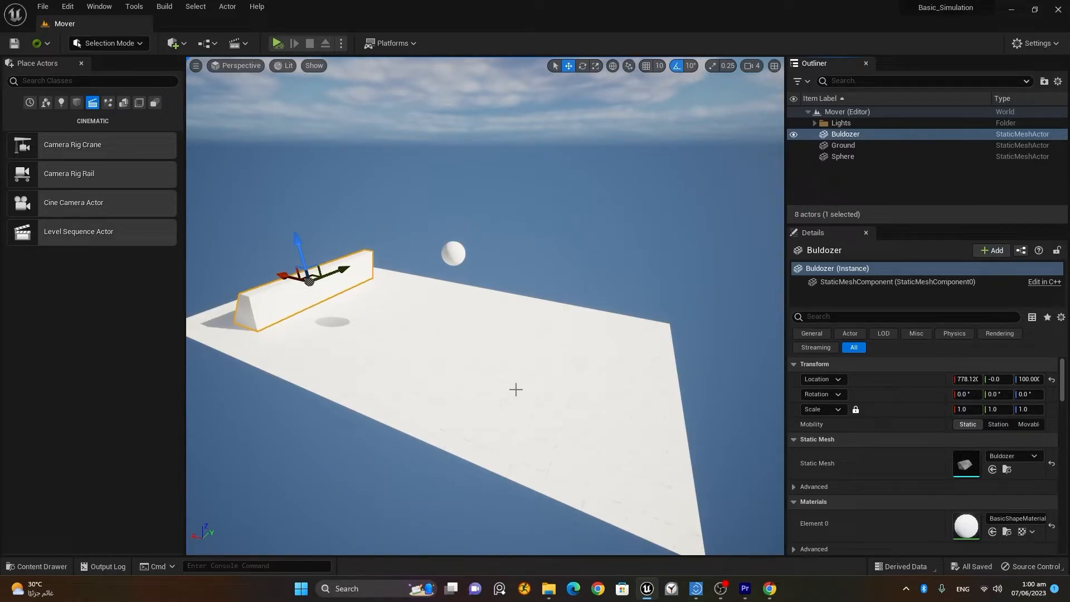
Create a Level Sequence named Mover_Seq in the Levels folder and open it for editing.
{"action": "left_click", "coordinate": [42, 566]}
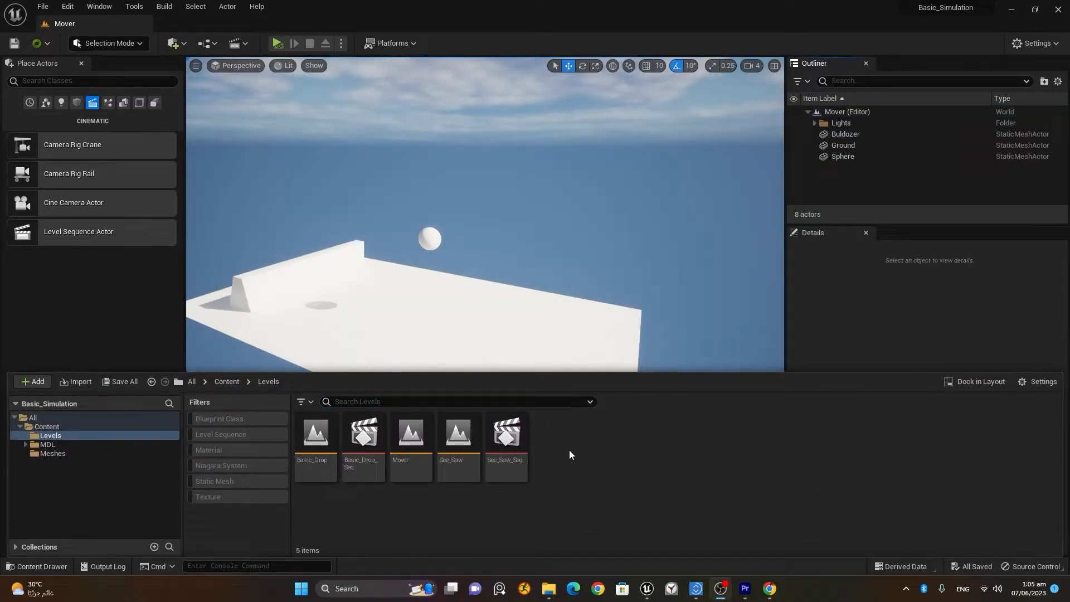
{"action": "right_click", "coordinate": [570, 450]}
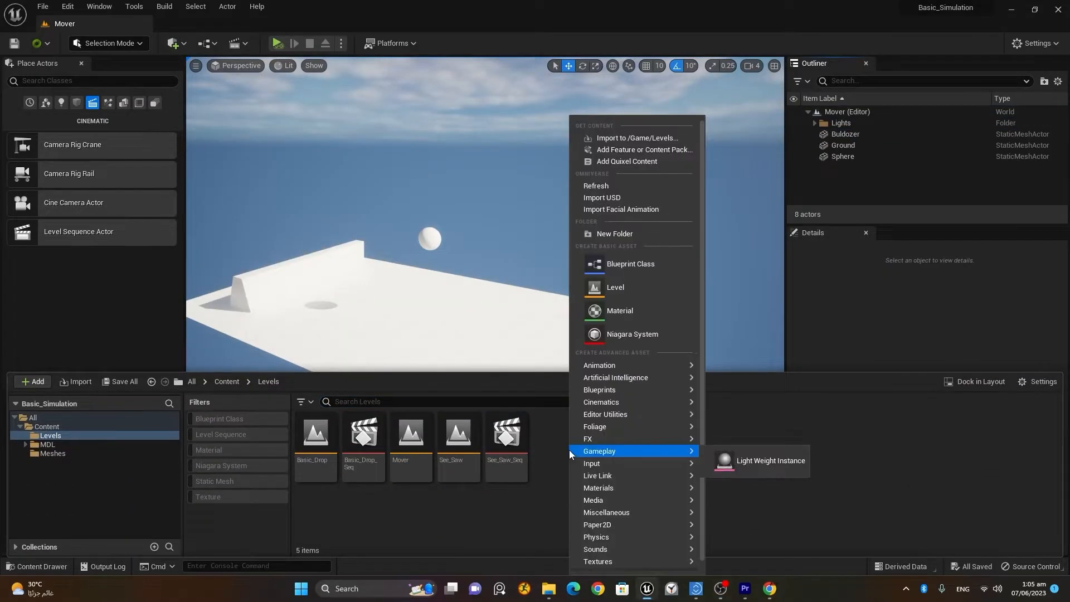
{"action": "mouse_move", "coordinate": [636, 402]}
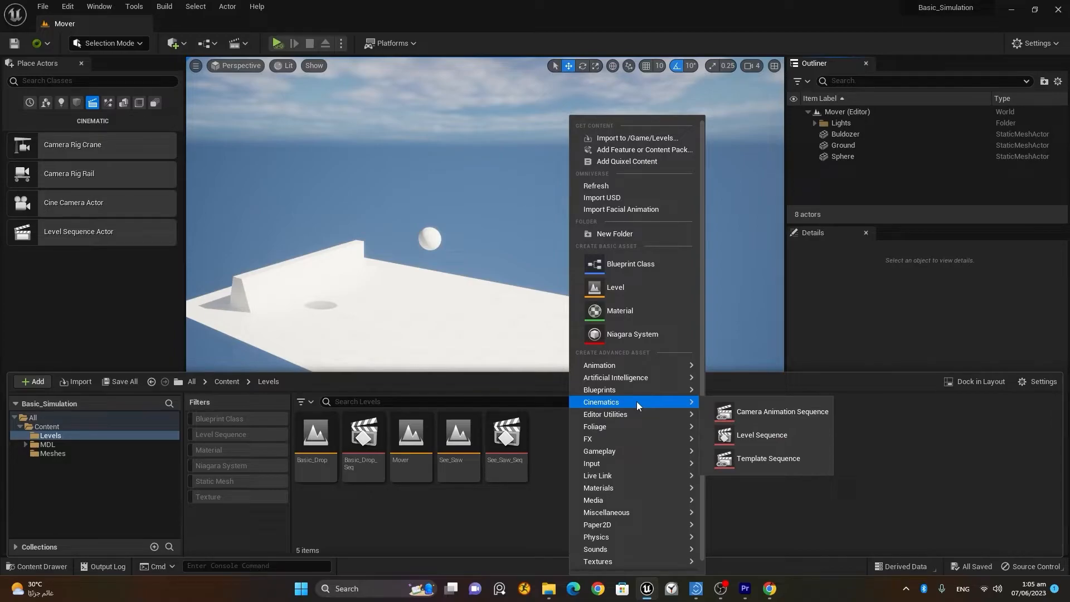
{"action": "left_click", "coordinate": [787, 431]}
{"action": "type", "text": "M"}
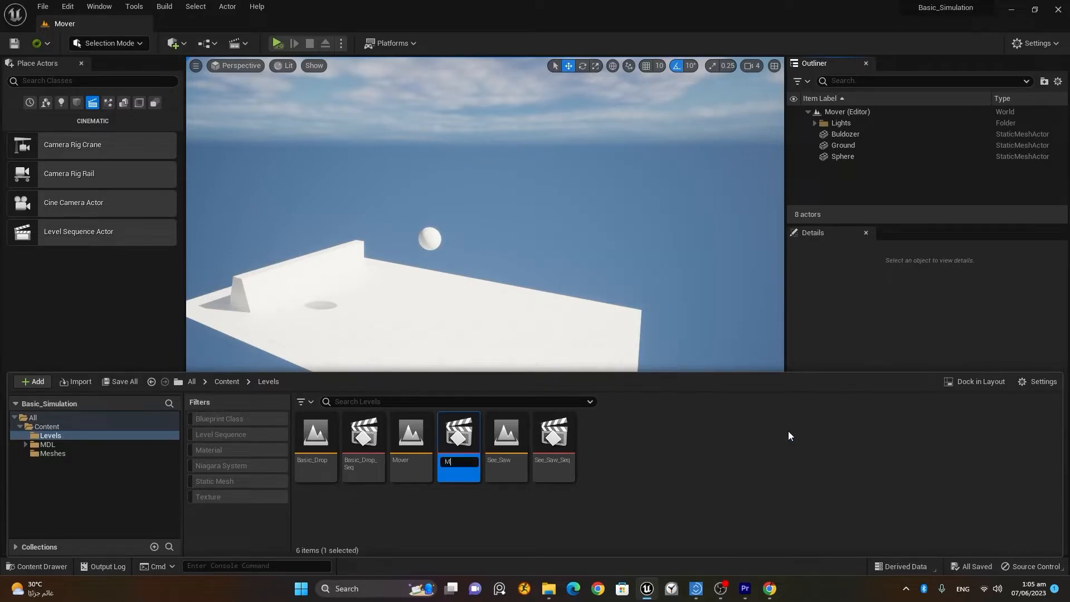
{"action": "type", "text": "over_Seq"}
{"action": "key", "text": "Return"}
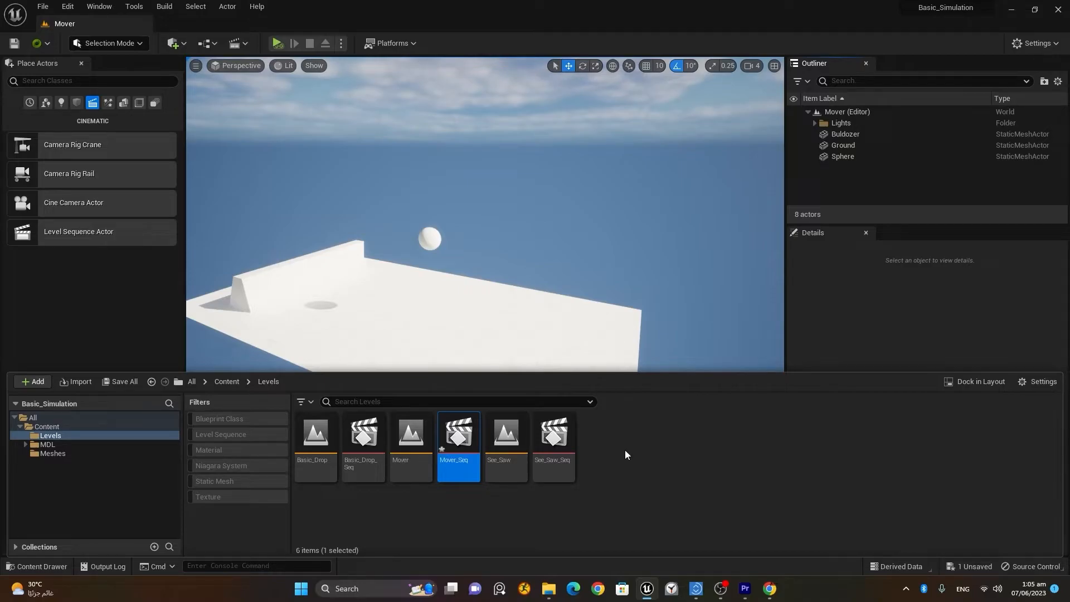
{"action": "double_click", "coordinate": [458, 440]}
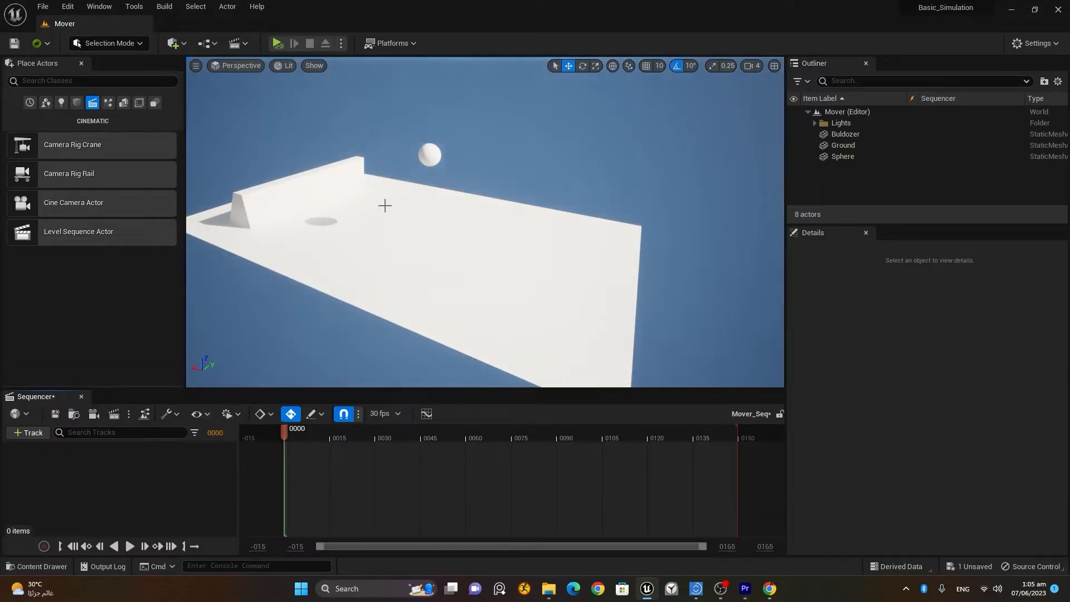
Add the Ground, Buldozer and Sphere actors to Mover_Seq together.
{"action": "left_click", "coordinate": [321, 211]}
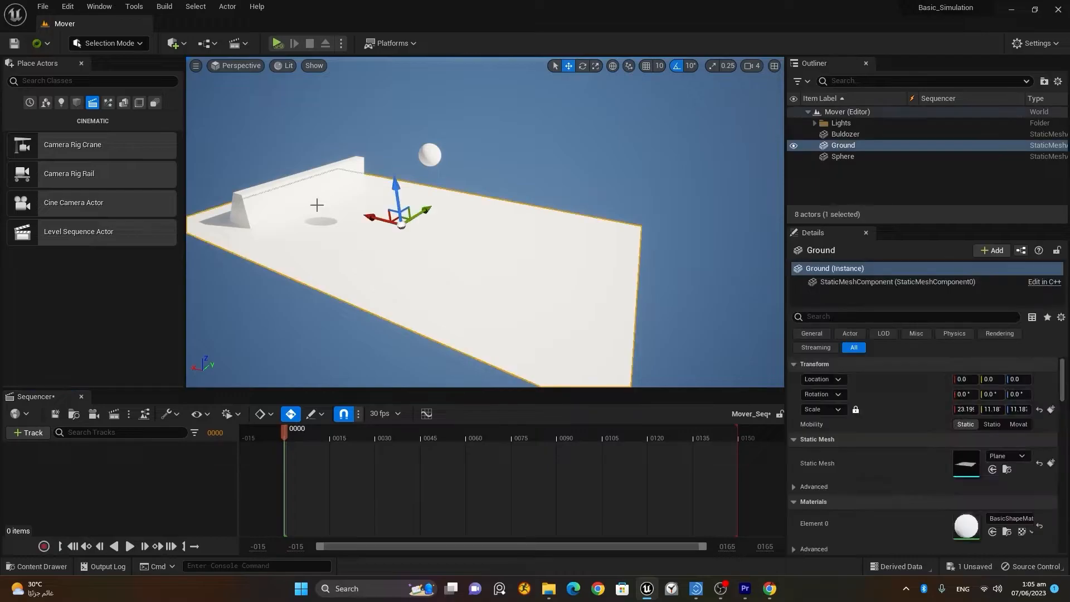
{"action": "left_click", "coordinate": [304, 182], "text": "ctrl"}
{"action": "left_click", "coordinate": [429, 155], "text": "ctrl"}
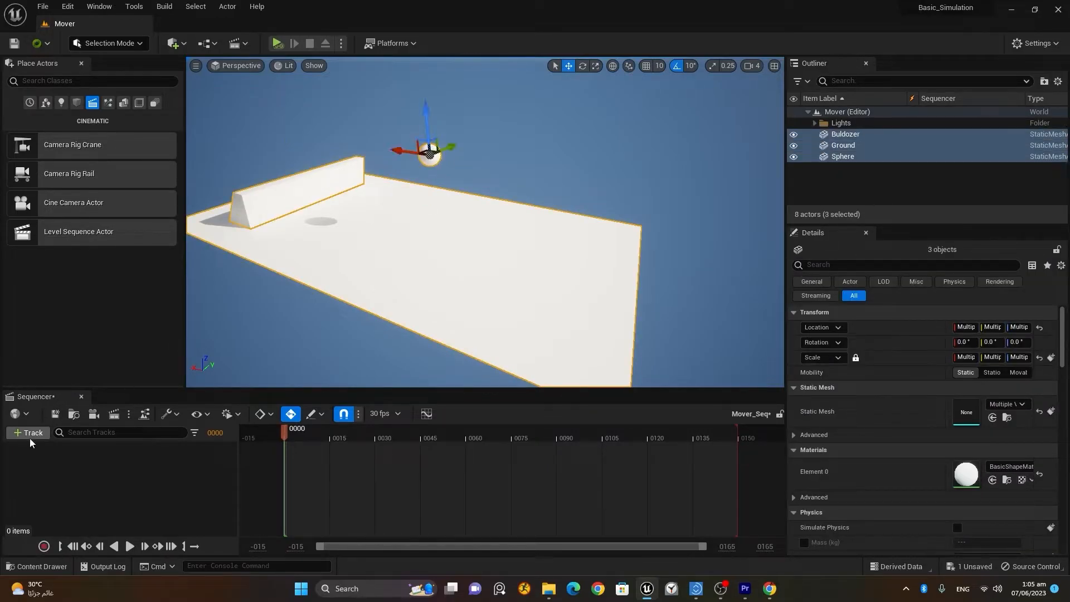
{"action": "left_click", "coordinate": [28, 431]}
{"action": "mouse_move", "coordinate": [72, 238]}
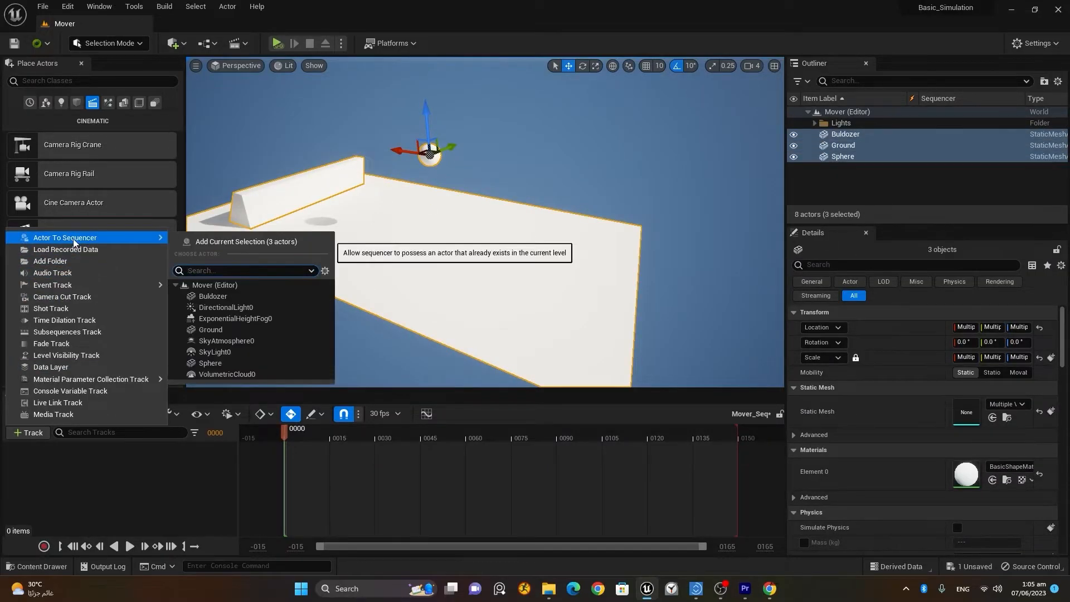
{"action": "left_click", "coordinate": [287, 243]}
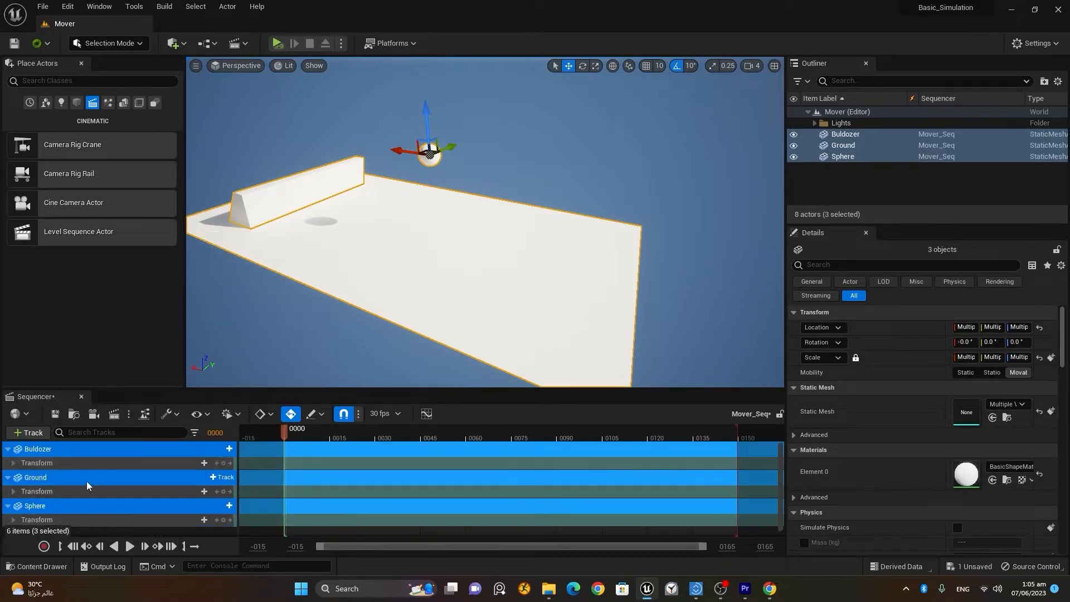
Delete the Transform tracks of Ground and Sphere, keeping the Buldozer's, and select the Sphere track.
{"action": "left_click", "coordinate": [60, 462]}
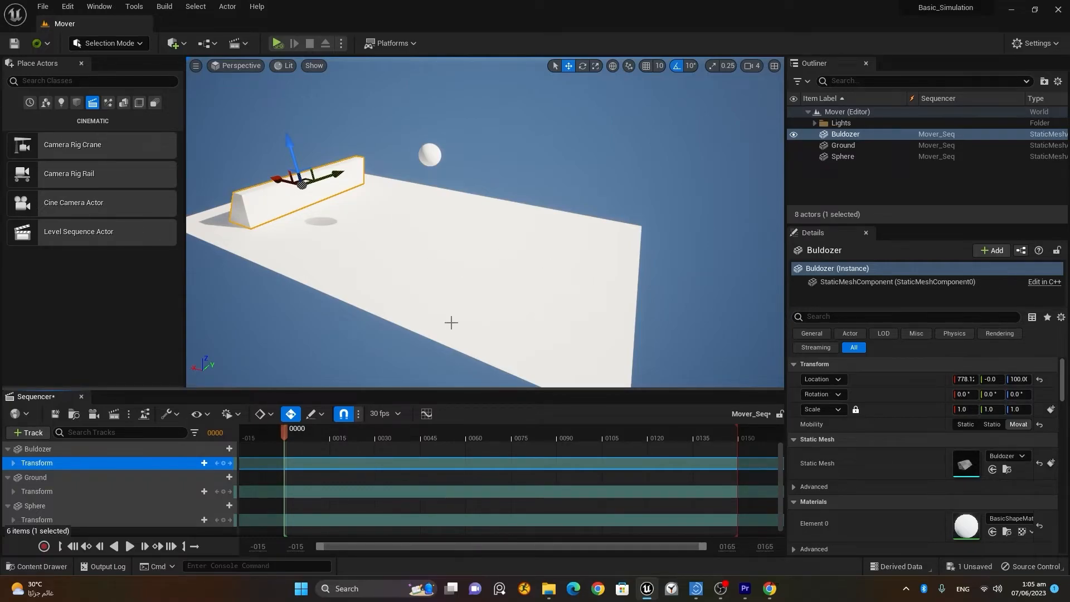
{"action": "left_click", "coordinate": [64, 493]}
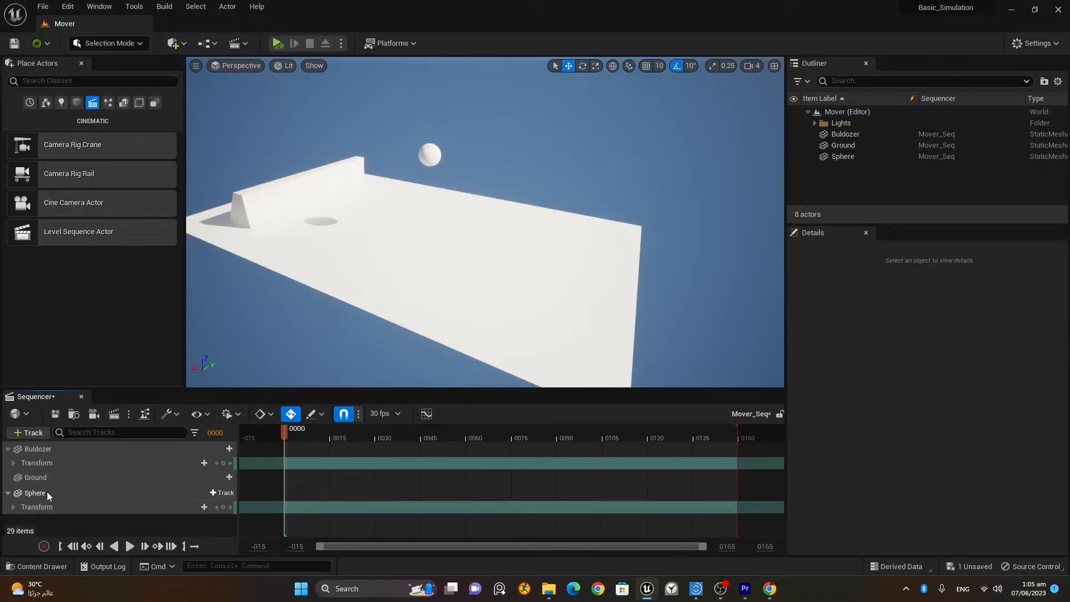
{"action": "left_click", "coordinate": [47, 493]}
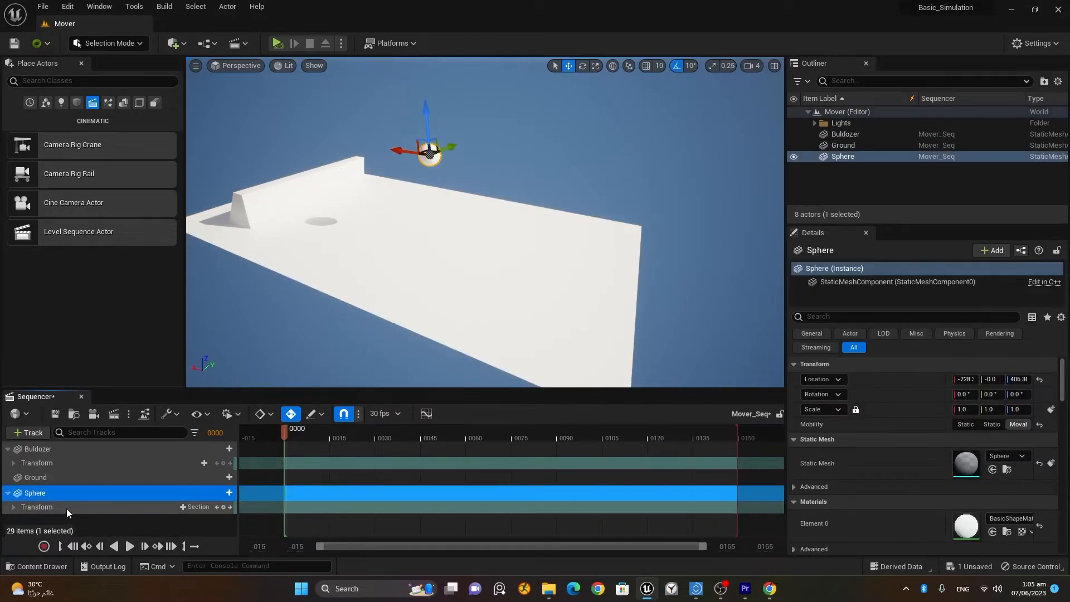
{"action": "left_click", "coordinate": [66, 507]}
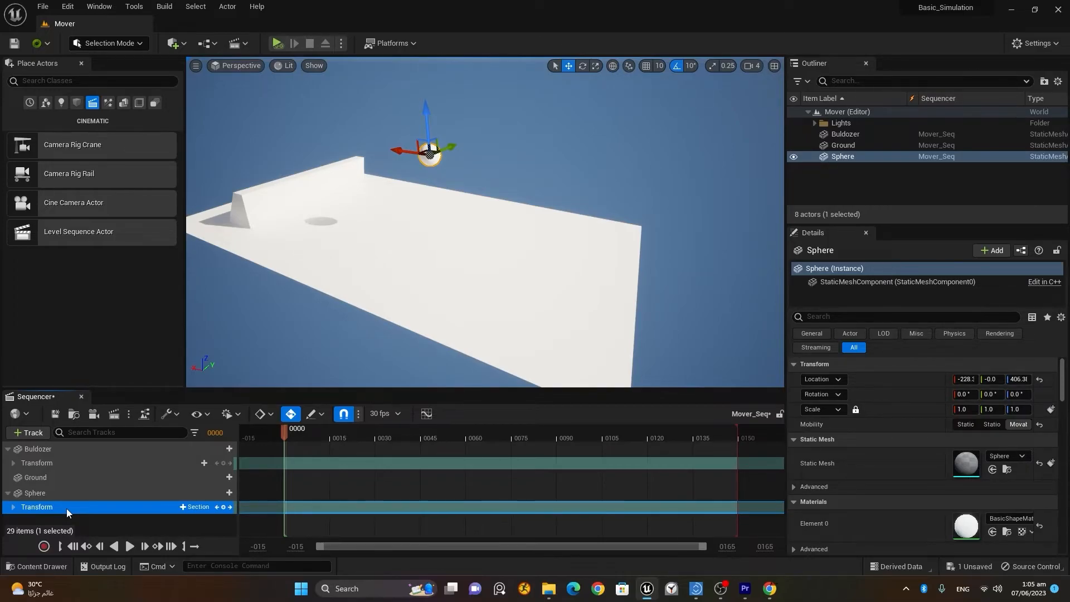
{"action": "key", "text": "Delete"}
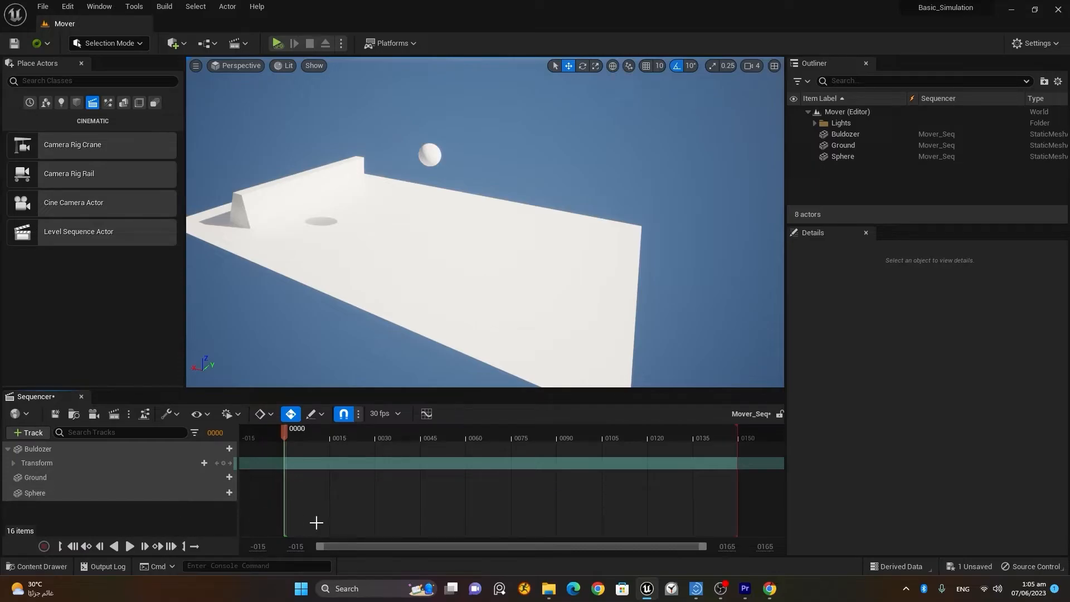
{"action": "left_click", "coordinate": [61, 495]}
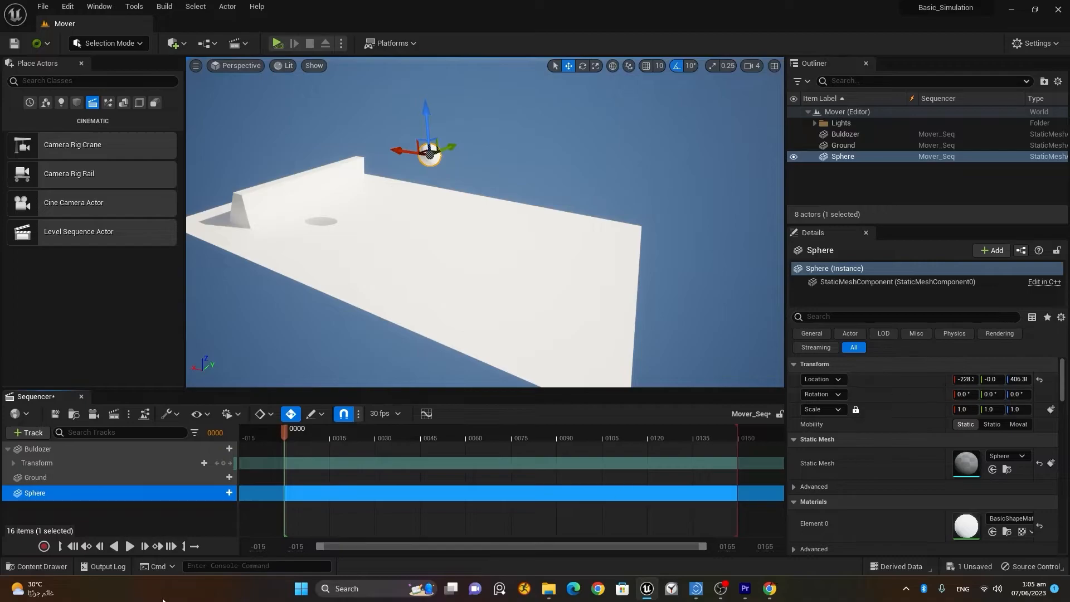
Enable Simulate Physics on the Sphere and return to its full list of properties.
{"action": "left_click", "coordinate": [955, 333]}
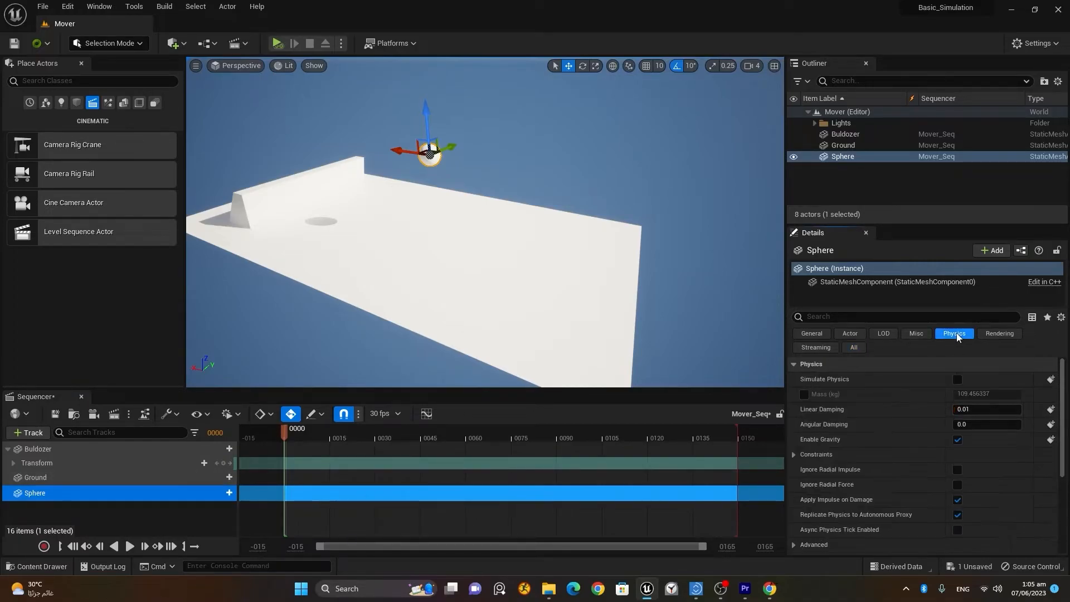
{"action": "left_click", "coordinate": [957, 381]}
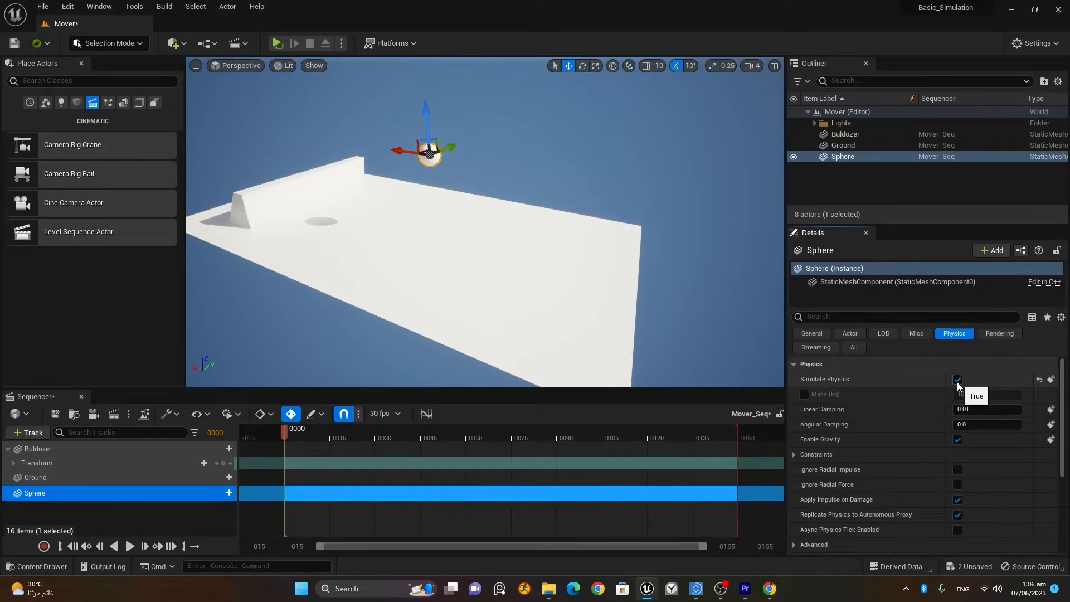
{"action": "left_click", "coordinate": [853, 347]}
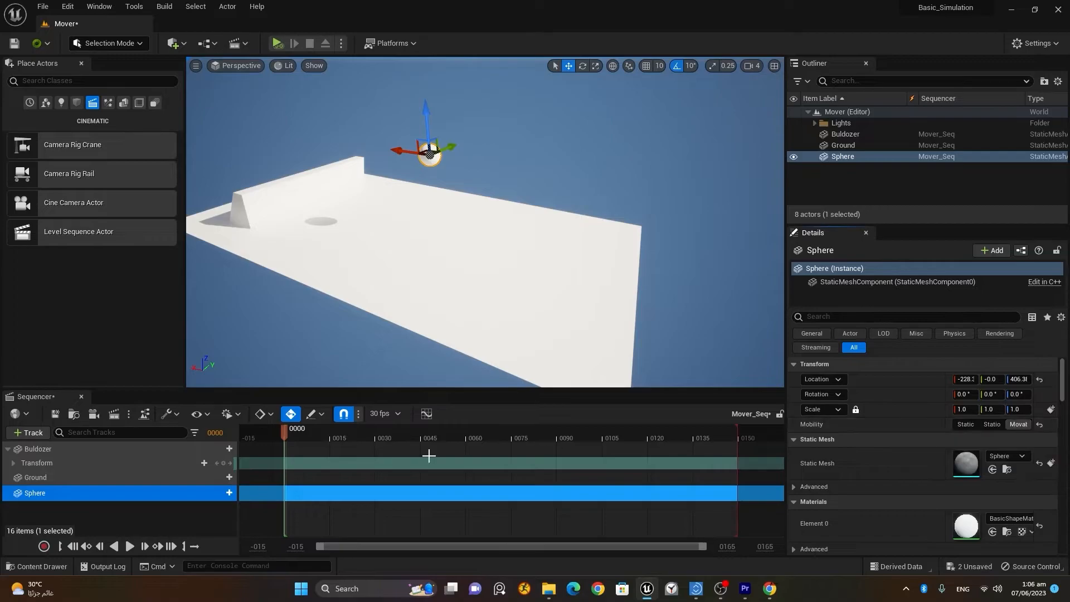
Add the Sphere's StaticMeshComponent0 to the sequence with a Simulate Physics (Body Instance) track.
{"action": "left_click", "coordinate": [216, 492]}
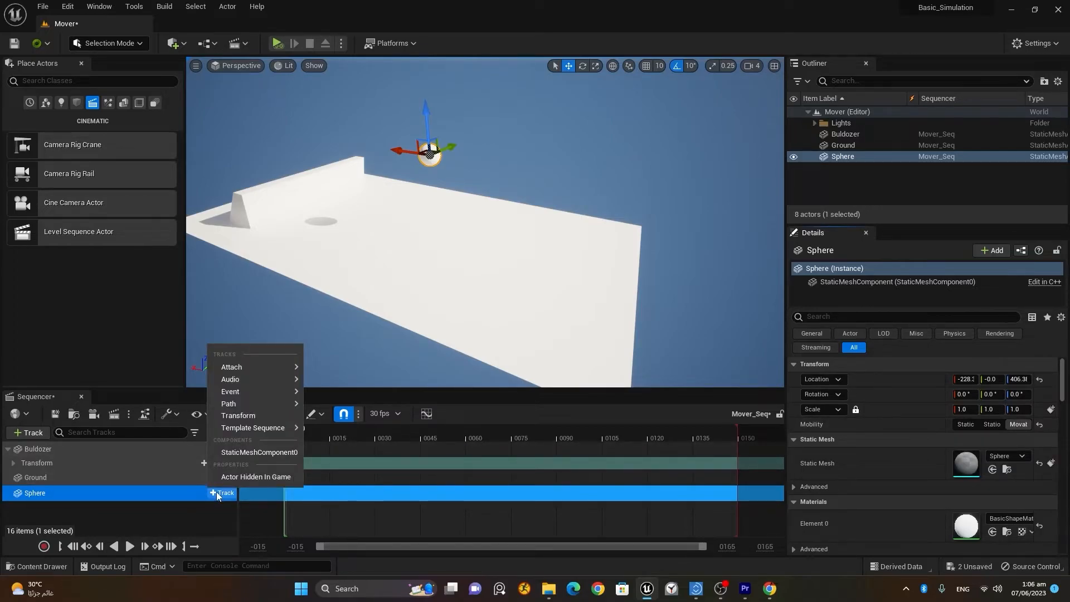
{"action": "left_click", "coordinate": [239, 453]}
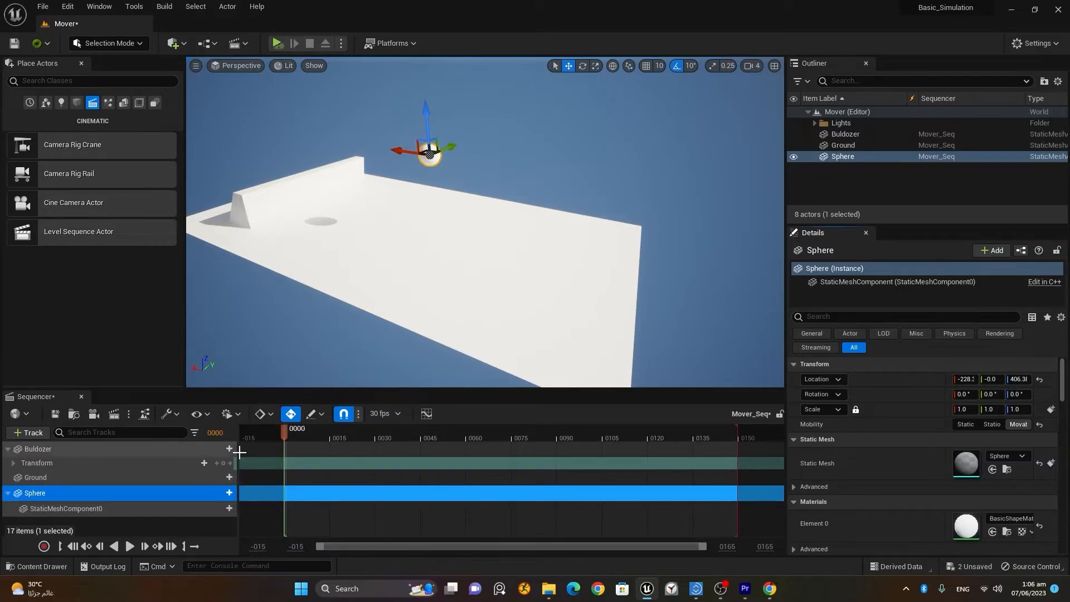
{"action": "left_click", "coordinate": [222, 509]}
{"action": "mouse_move", "coordinate": [278, 201]}
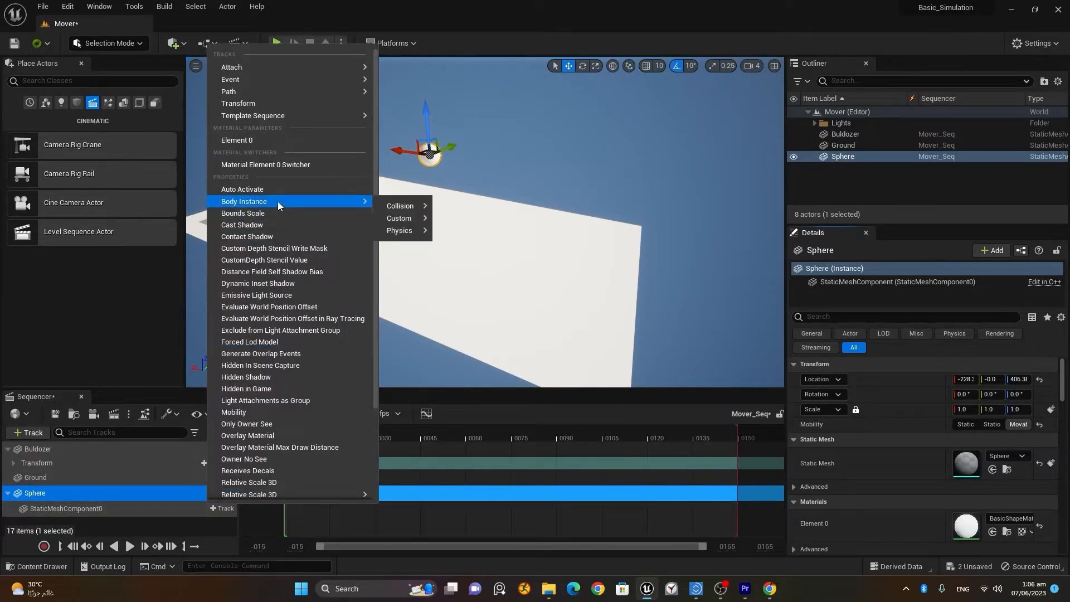
{"action": "mouse_move", "coordinate": [400, 230]}
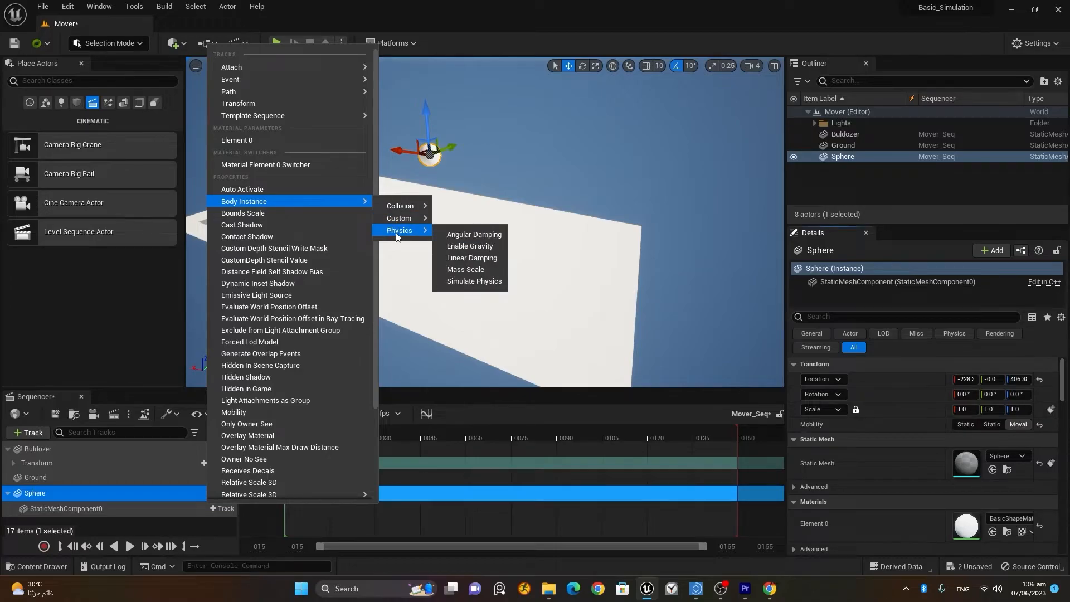
{"action": "left_click", "coordinate": [475, 281]}
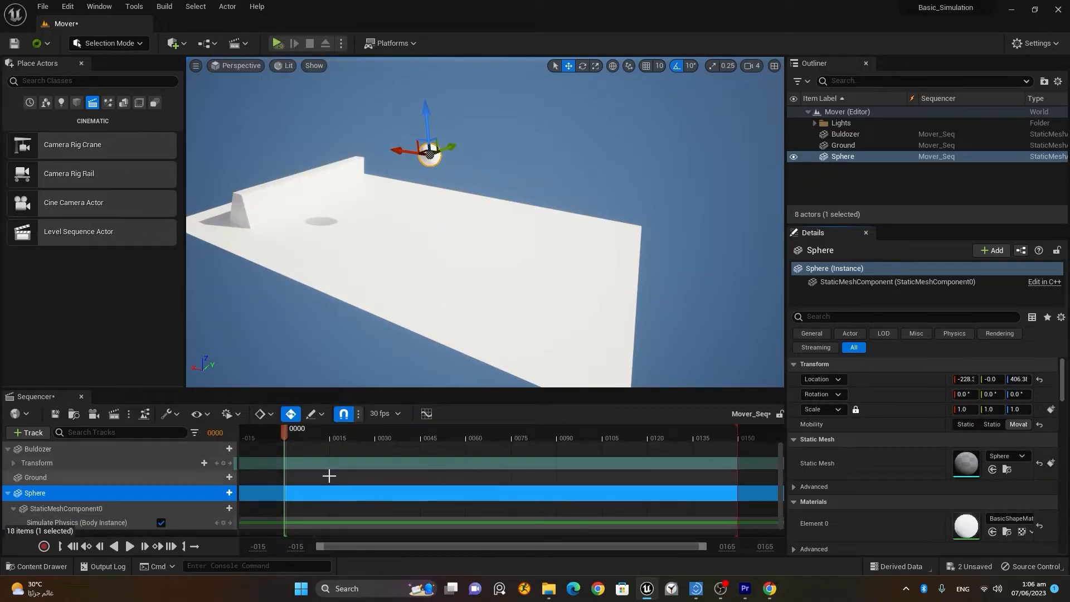
Key the Sphere's Simulate Physics as off at frame 0 and on at frame 16.
{"action": "left_click", "coordinate": [223, 525]}
{"action": "left_click_drag", "start_coordinate": [286, 434], "coordinate": [333, 436]}
{"action": "left_click", "coordinate": [223, 523]}
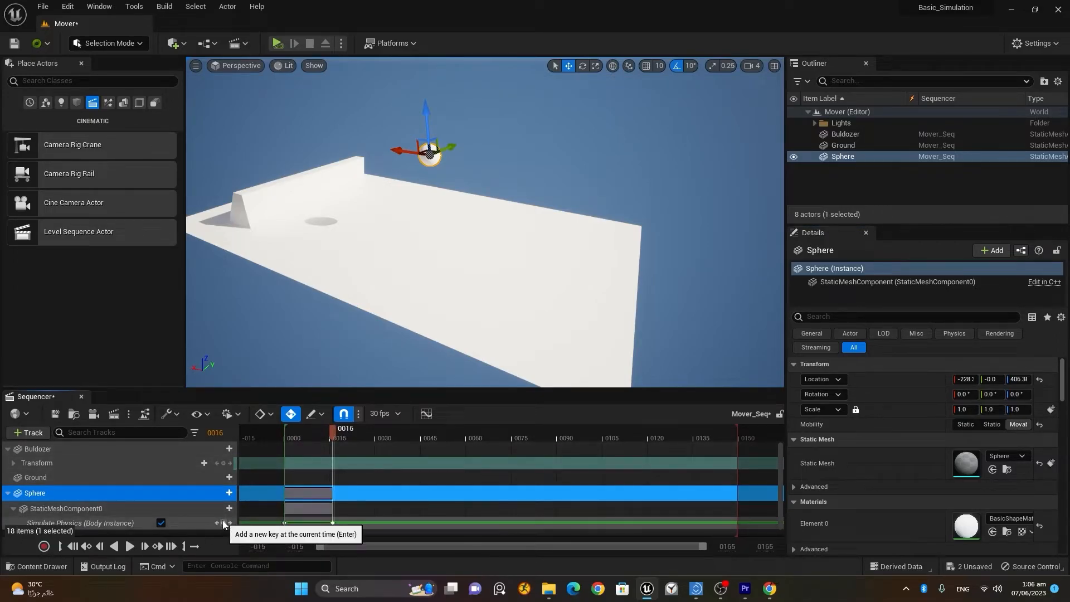
{"action": "left_click", "coordinate": [216, 522]}
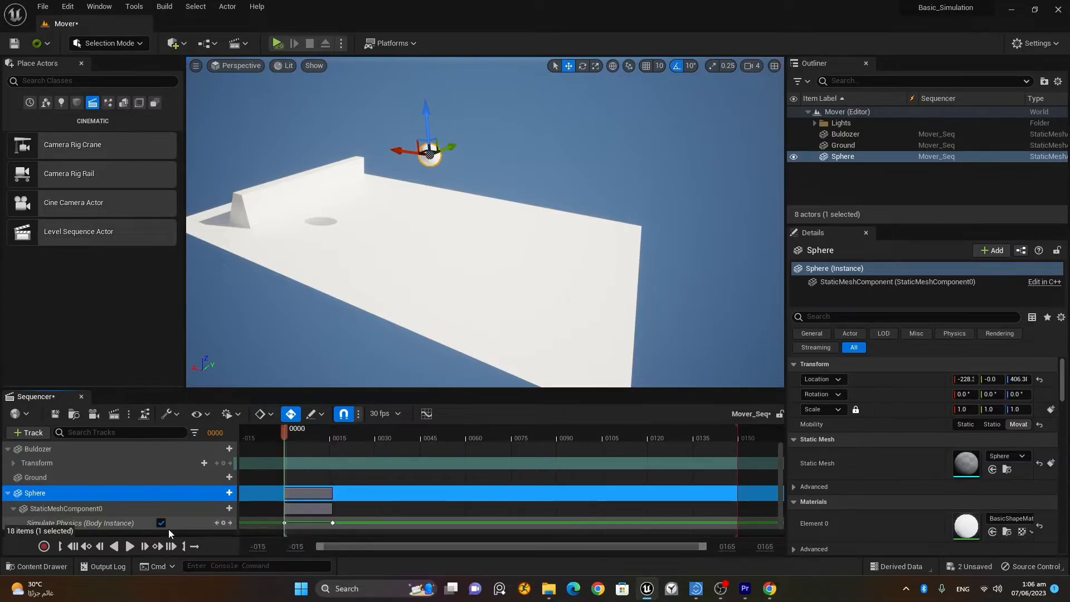
{"action": "left_click", "coordinate": [161, 523]}
{"action": "left_click", "coordinate": [8, 494]}
Key the Buldozer's starting transform at frames 0 and 16, with the playhead left at frame 70.
{"action": "left_click", "coordinate": [61, 451]}
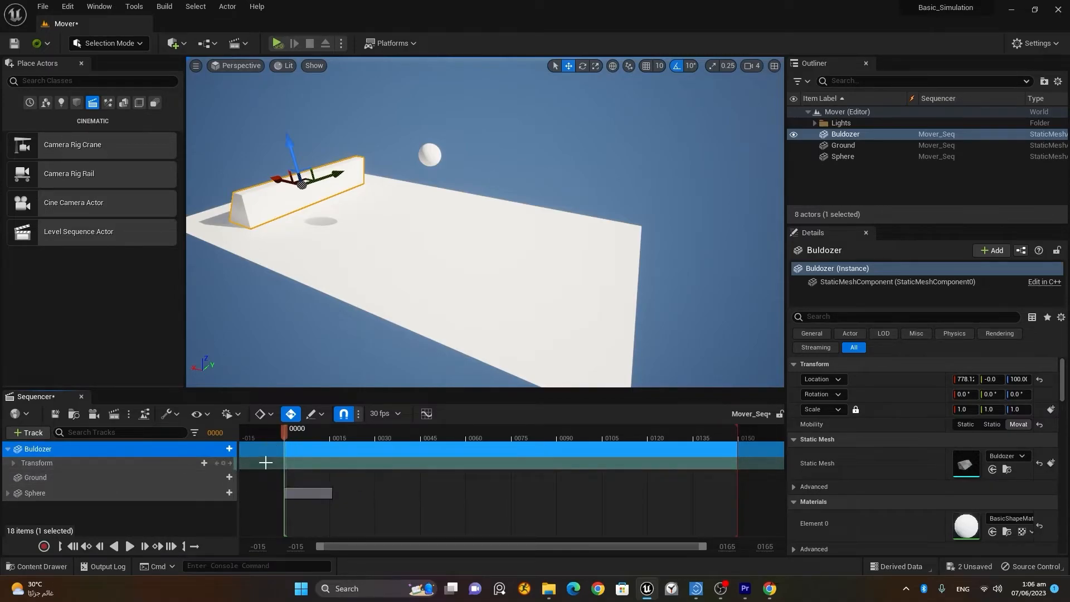
{"action": "left_click", "coordinate": [223, 463]}
{"action": "left_click_drag", "start_coordinate": [283, 433], "coordinate": [497, 440]}
{"action": "left_click", "coordinate": [223, 464]}
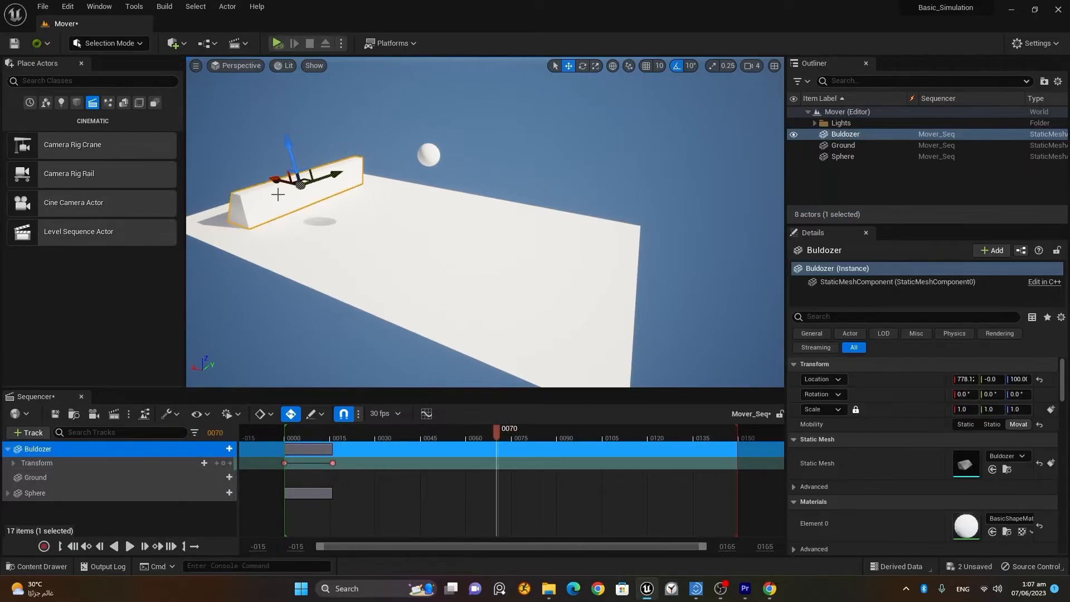
Key the Buldozer moved across the ground to X about -908 at frame 70 and back to X about 851 at frame 148.
{"action": "left_click_drag", "start_coordinate": [273, 180], "coordinate": [508, 226]}
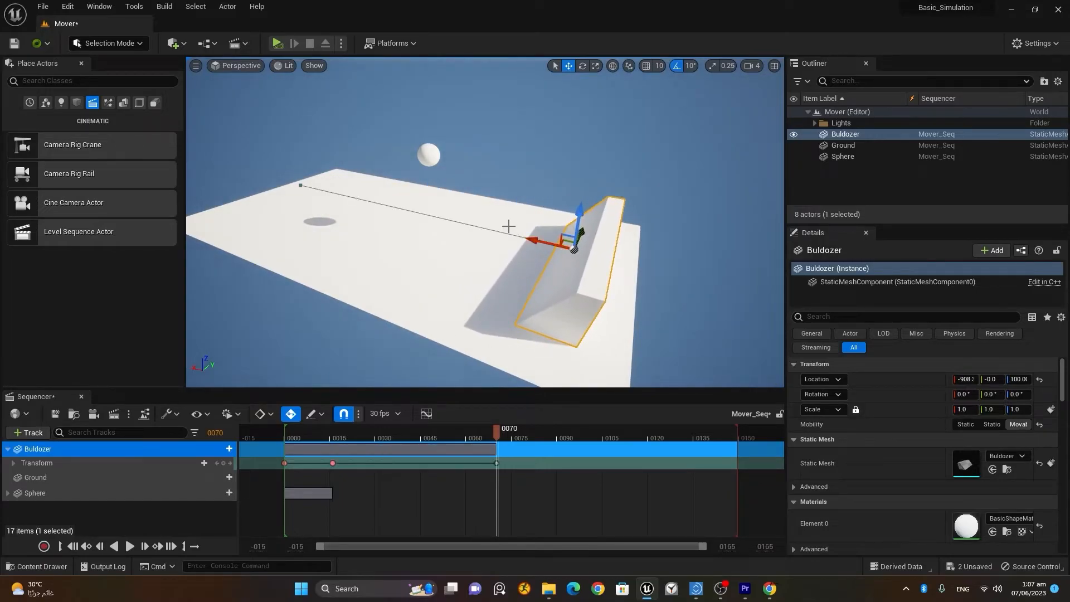
{"action": "left_click_drag", "start_coordinate": [497, 439], "coordinate": [733, 460]}
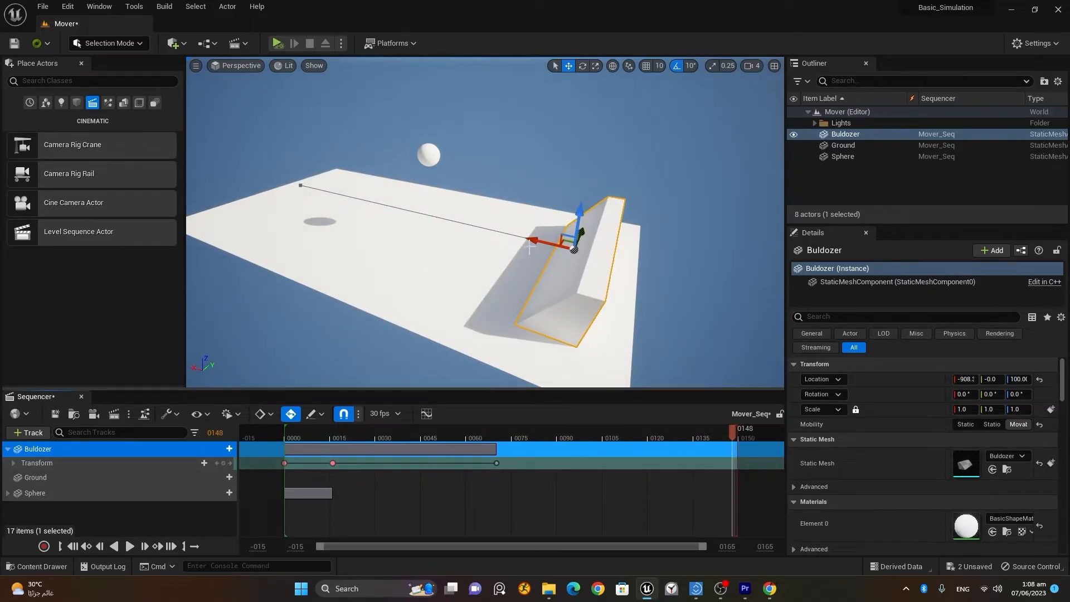
{"action": "left_click_drag", "start_coordinate": [529, 247], "coordinate": [275, 178]}
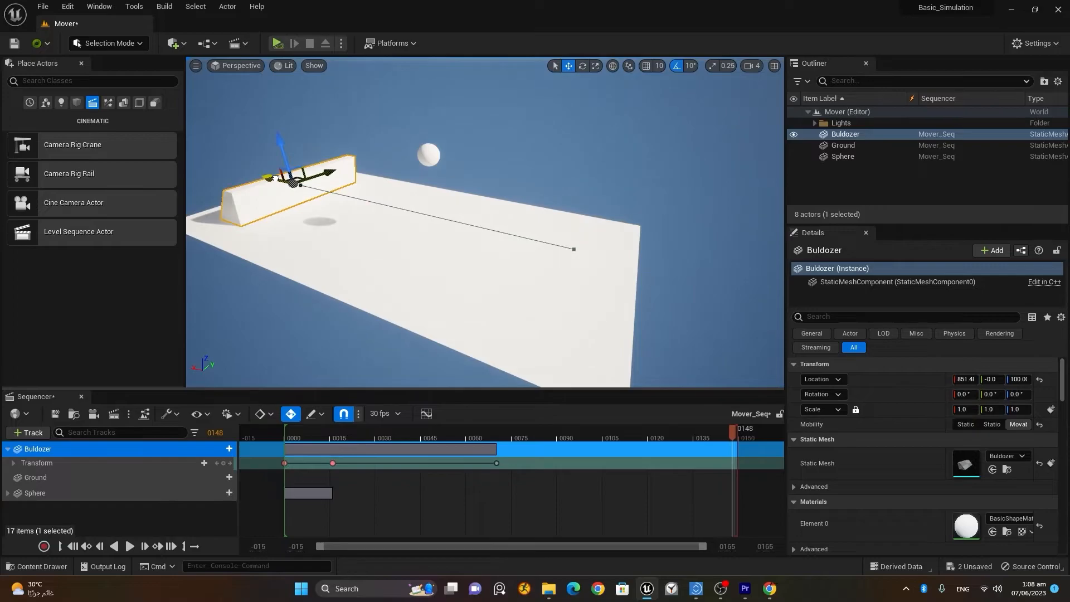
Play back the Buldozer's animation in the sequence and return to frame 0.
{"action": "left_click_drag", "start_coordinate": [733, 433], "coordinate": [293, 440]}
{"action": "left_click", "coordinate": [130, 546]}
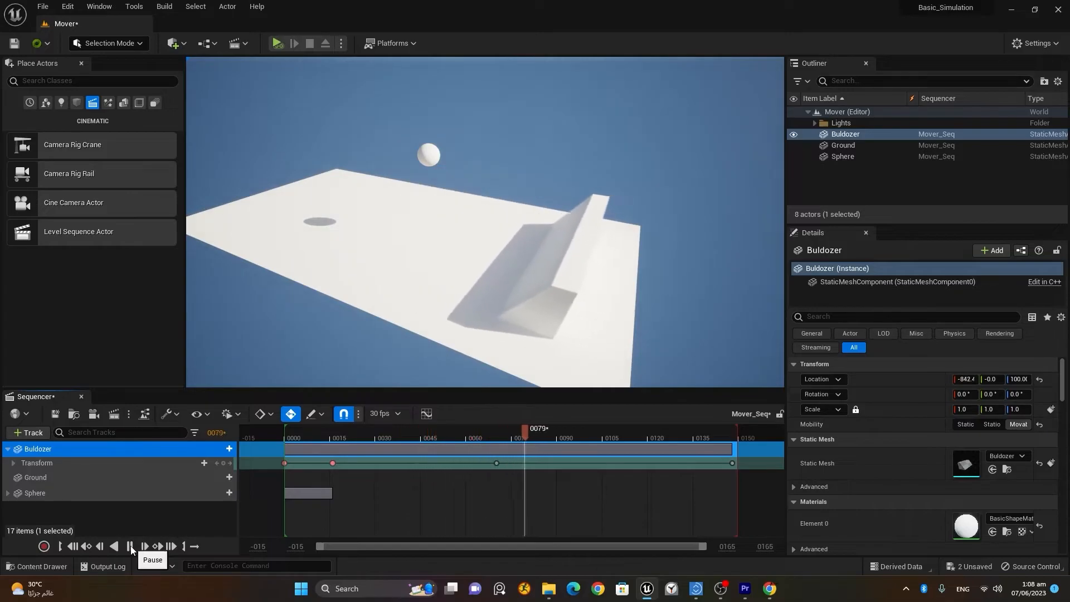
{"action": "left_click", "coordinate": [131, 550]}
{"action": "left_click", "coordinate": [73, 546]}
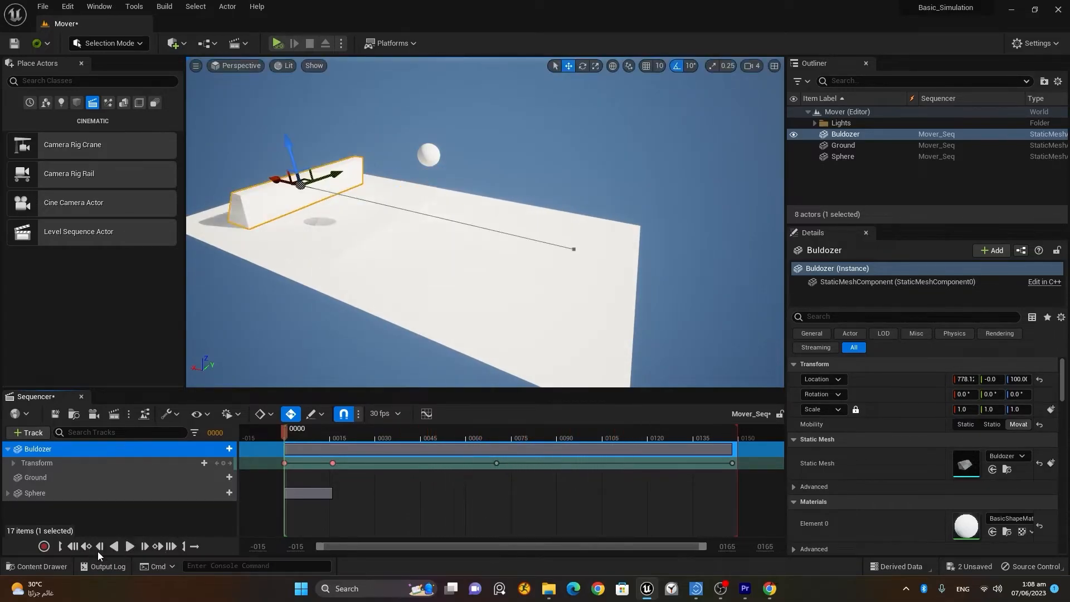
Simulate the level while playing Mover_Seq to test the Buldozer and Sphere, and return to frame 0 when finished.
{"action": "left_click", "coordinate": [277, 44]}
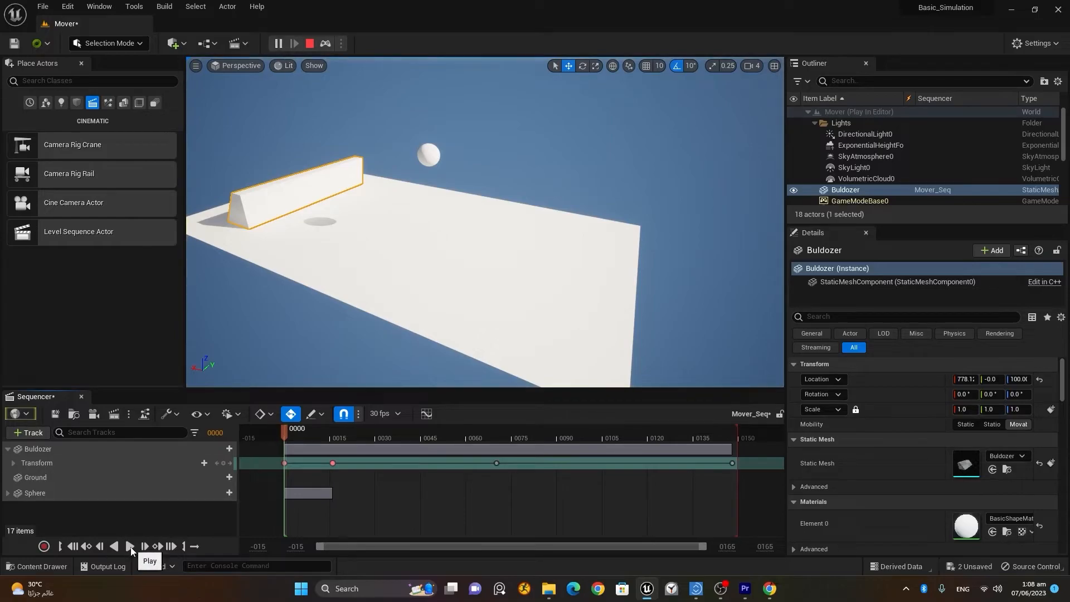
{"action": "left_click", "coordinate": [8, 493]}
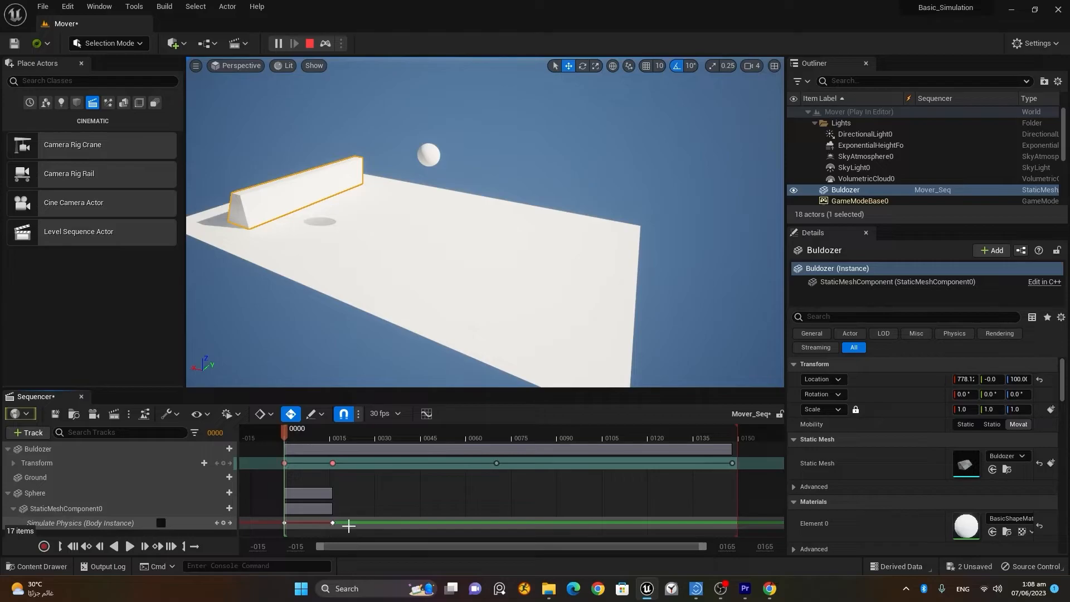
{"action": "left_click", "coordinate": [129, 548]}
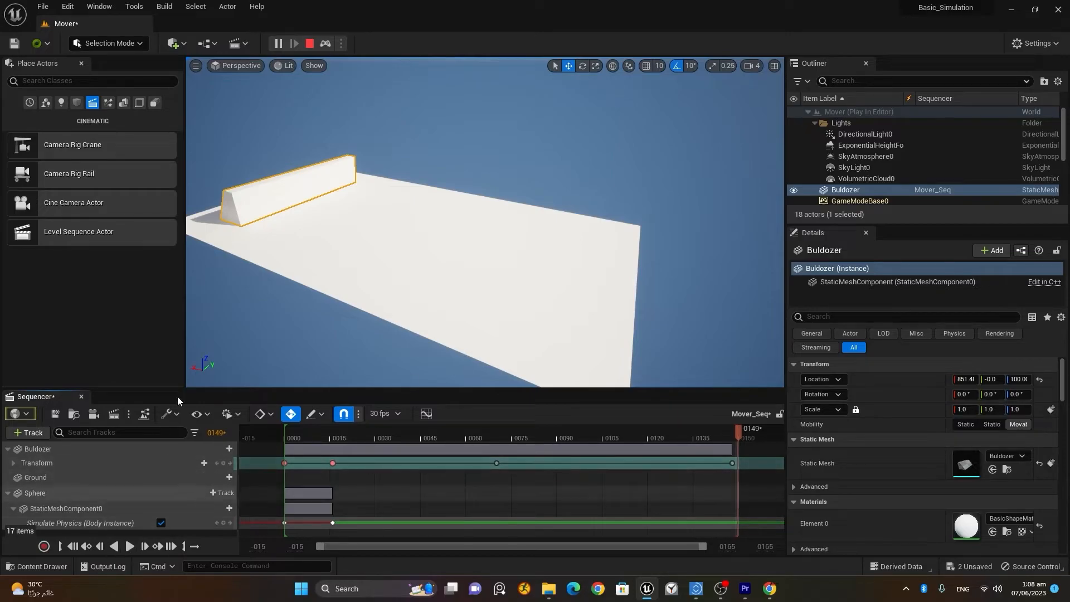
{"action": "left_click", "coordinate": [310, 43]}
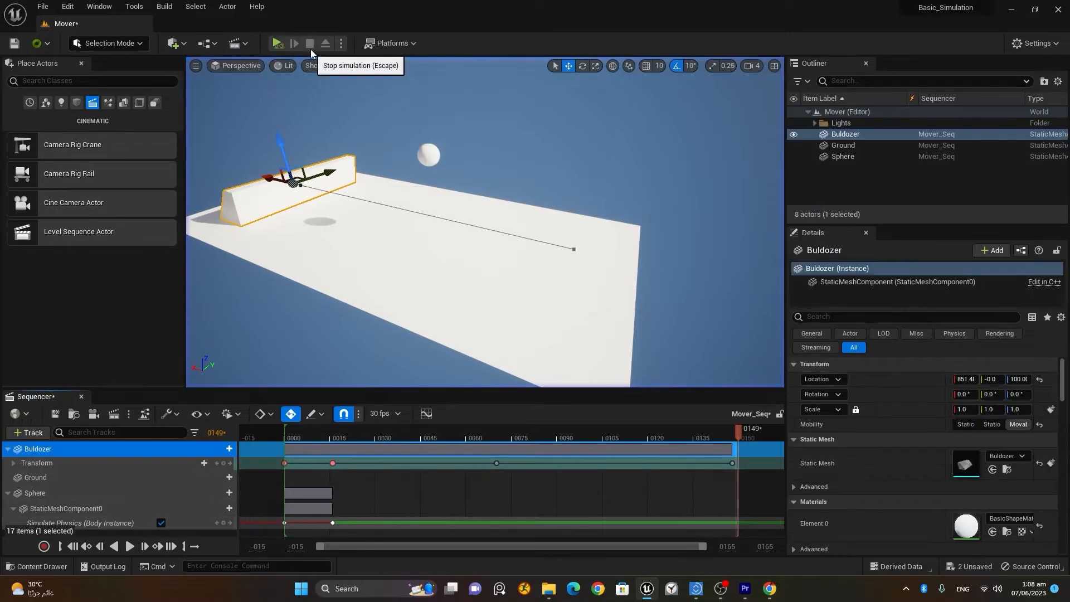
{"action": "left_click", "coordinate": [72, 546]}
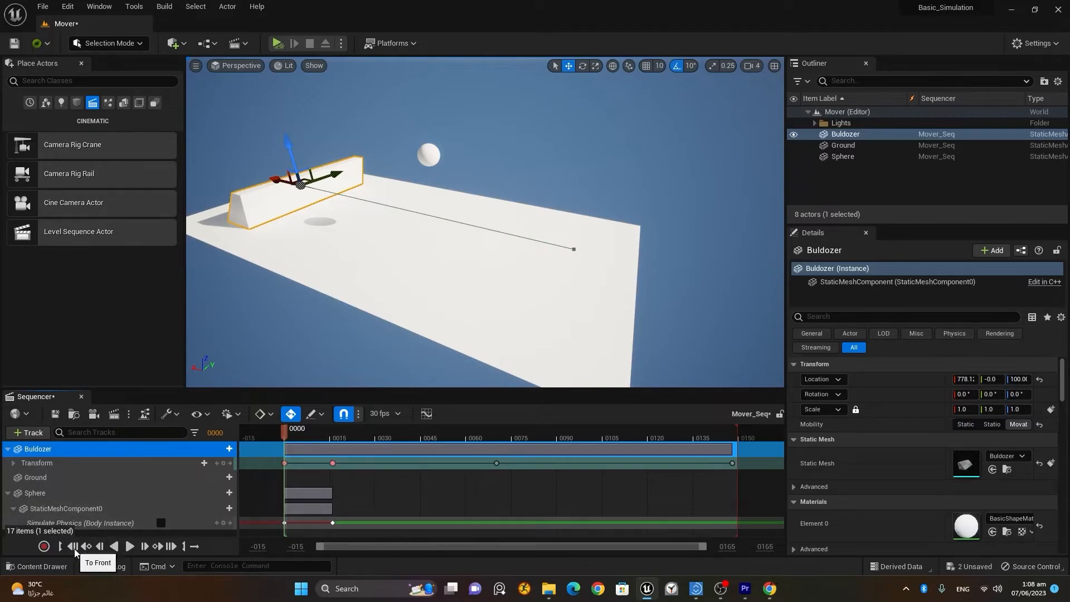
Place a Cube shape at the far end of the ground, opposite the Buldozer, and snap it down to the floor.
{"action": "left_click", "coordinate": [123, 104]}
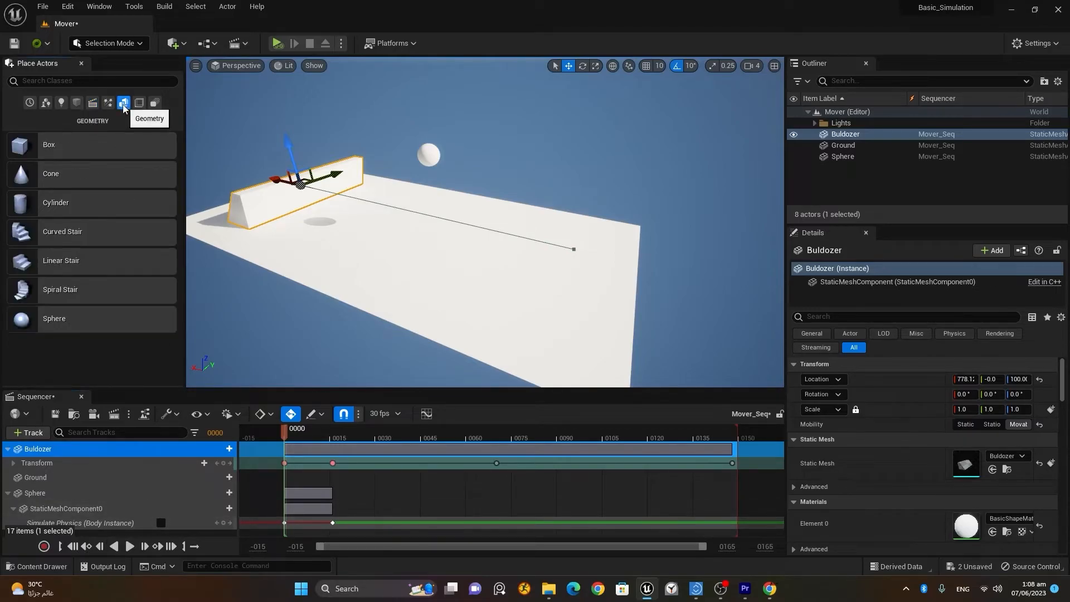
{"action": "left_click", "coordinate": [77, 102]}
{"action": "left_click_drag", "start_coordinate": [66, 146], "coordinate": [637, 221]}
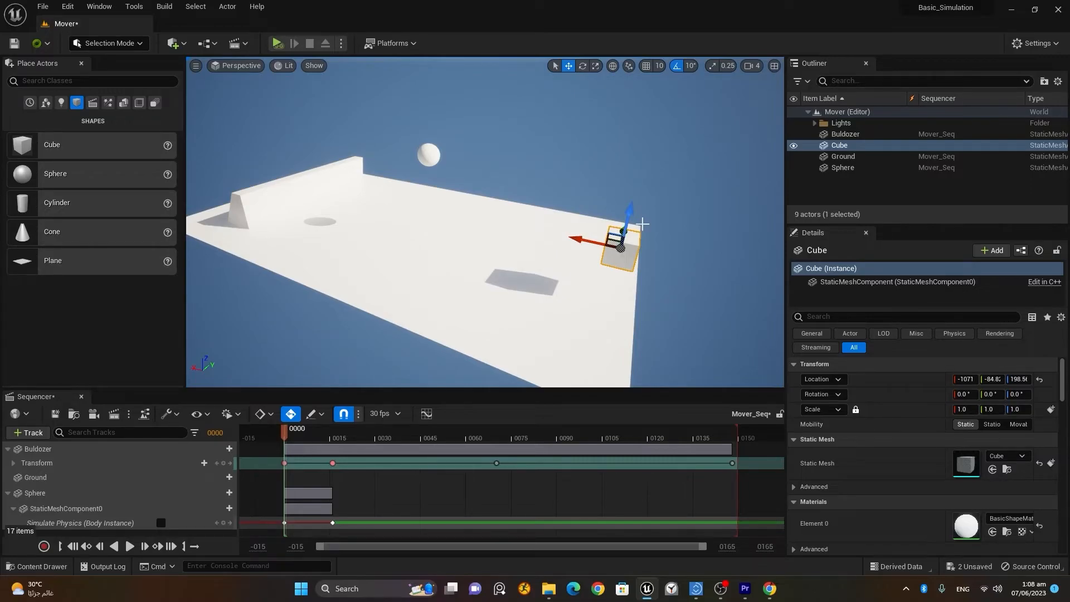
{"action": "key", "text": "End"}
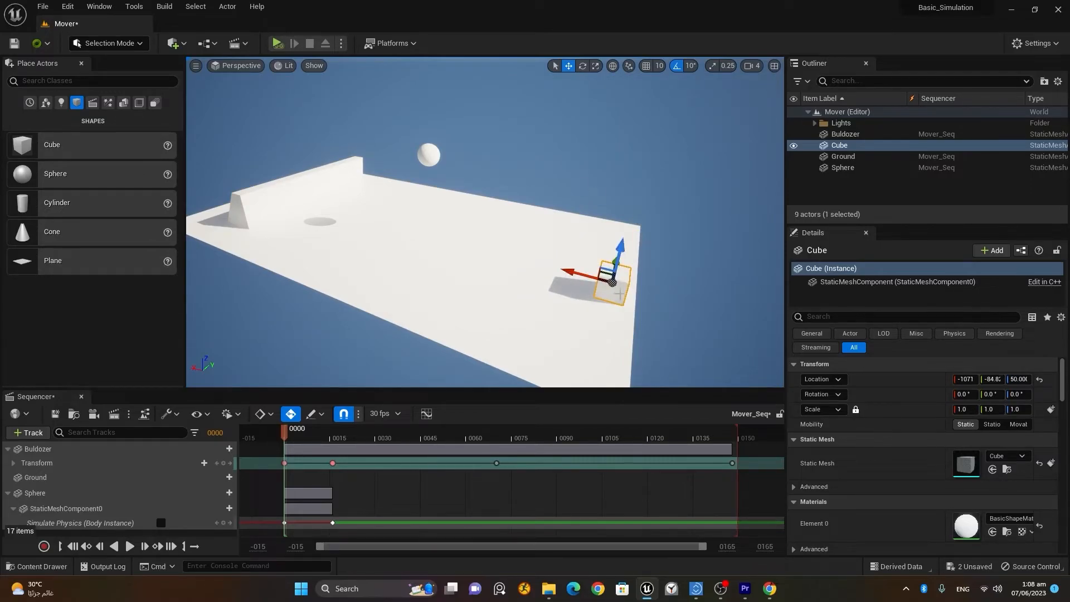
Scale the Cube into a wall, about 10.4 in Y and 3.13 in Z, and center it across the ground's end.
{"action": "key", "text": "e"}
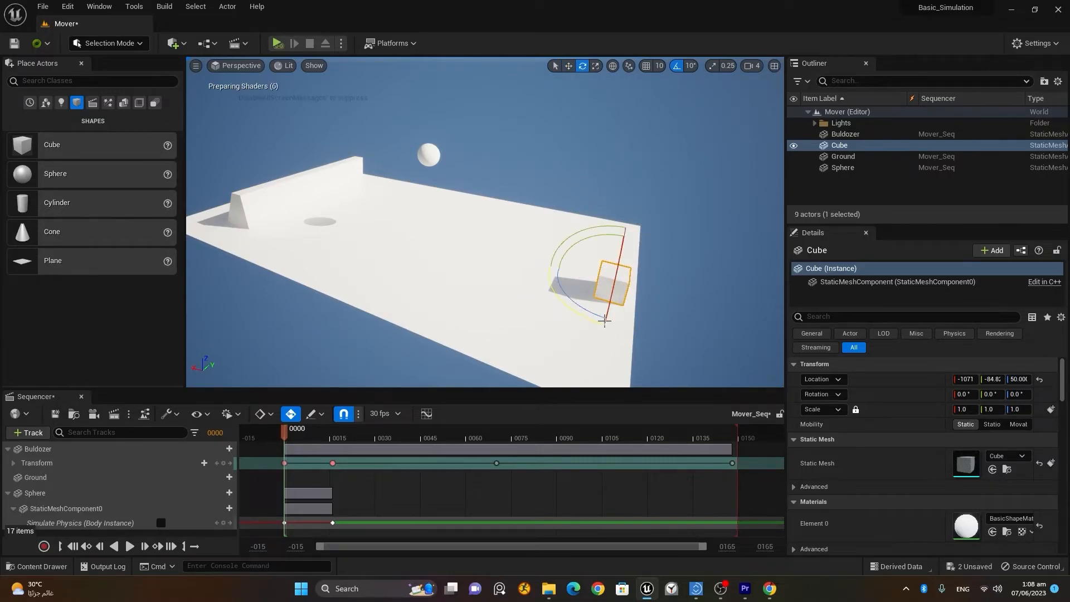
{"action": "key", "text": "r"}
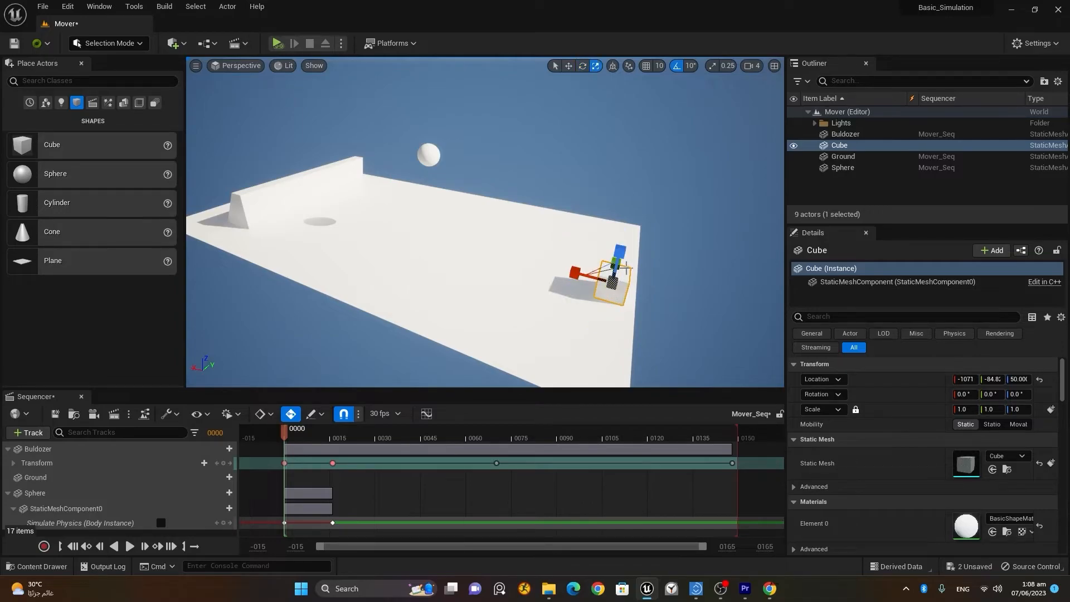
{"action": "left_click_drag", "start_coordinate": [657, 319], "coordinate": [700, 312], "text": "alt"}
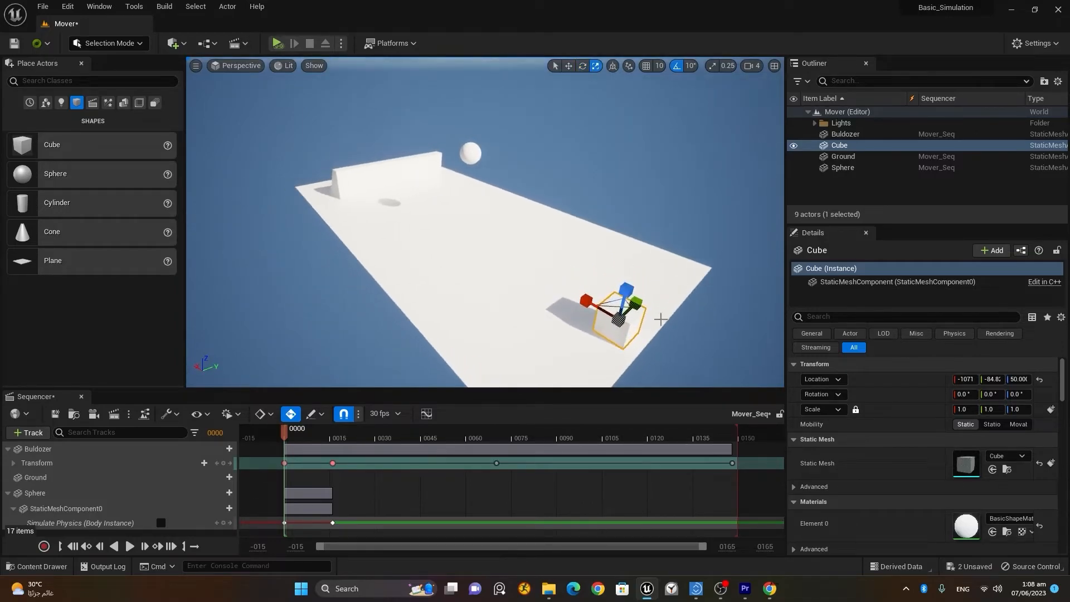
{"action": "left_click_drag", "start_coordinate": [635, 303], "coordinate": [554, 375]}
{"action": "left_click_drag", "start_coordinate": [655, 353], "coordinate": [655, 365], "text": "alt"}
{"action": "left_click_drag", "start_coordinate": [527, 240], "coordinate": [531, 214]}
{"action": "key", "text": "w"}
{"action": "mouse_move", "coordinate": [553, 258]}
{"action": "left_mouse_down"}
{"action": "mouse_move", "coordinate": [572, 245]}
{"action": "mouse_move", "coordinate": [543, 221]}
{"action": "mouse_move", "coordinate": [544, 204]}
{"action": "mouse_move", "coordinate": [564, 257]}
{"action": "left_mouse_up"}
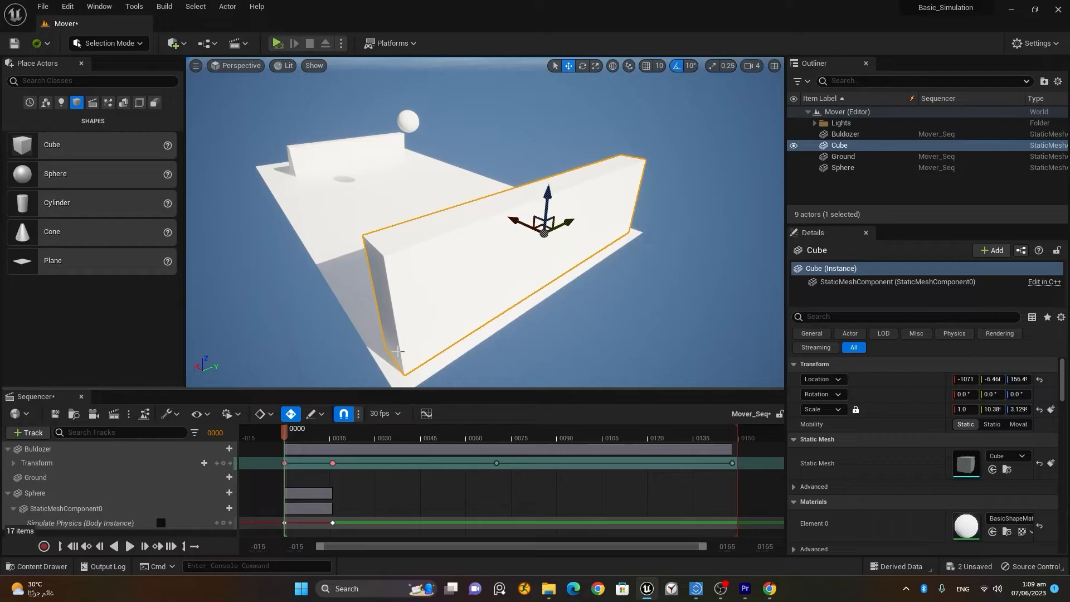
Add the Cube wall to Mover_Seq and delete its Transform track.
{"action": "right_click_drag", "start_coordinate": [409, 356], "coordinate": [410, 346]}
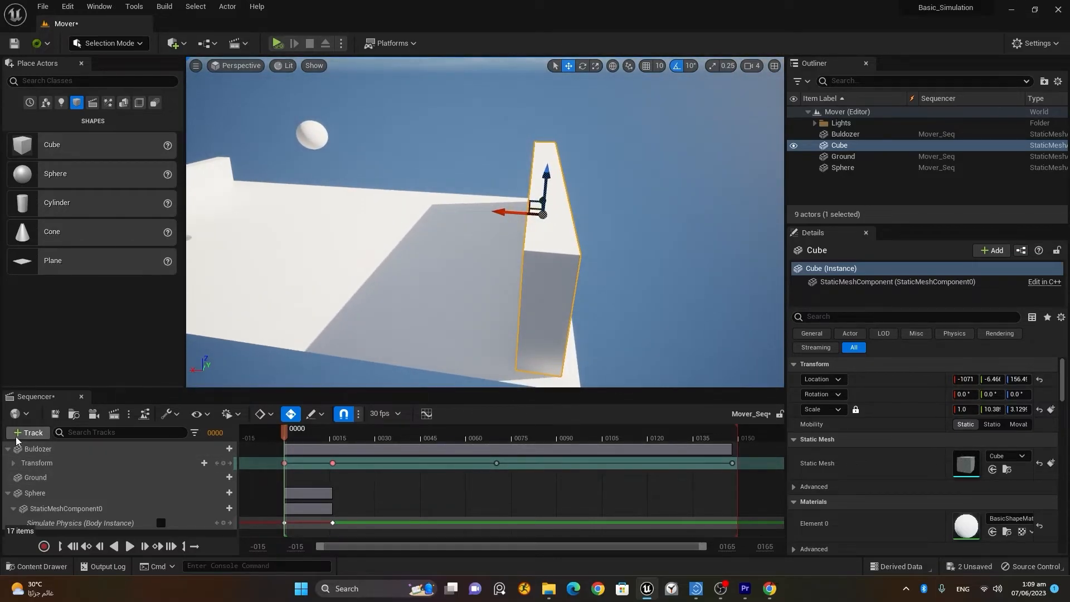
{"action": "left_click", "coordinate": [16, 439]}
{"action": "mouse_move", "coordinate": [75, 239]}
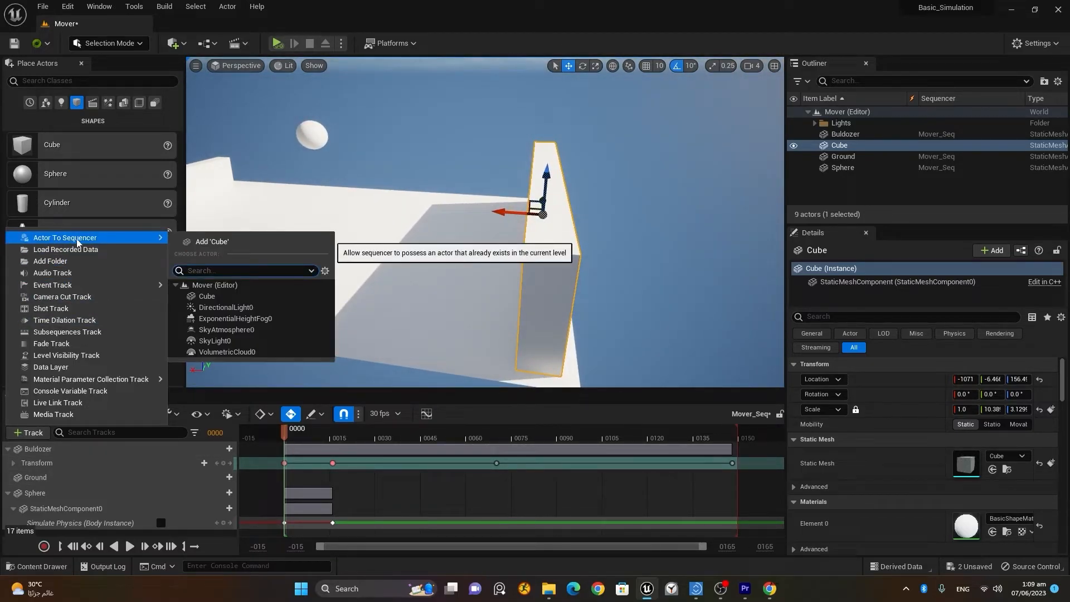
{"action": "left_click", "coordinate": [227, 242]}
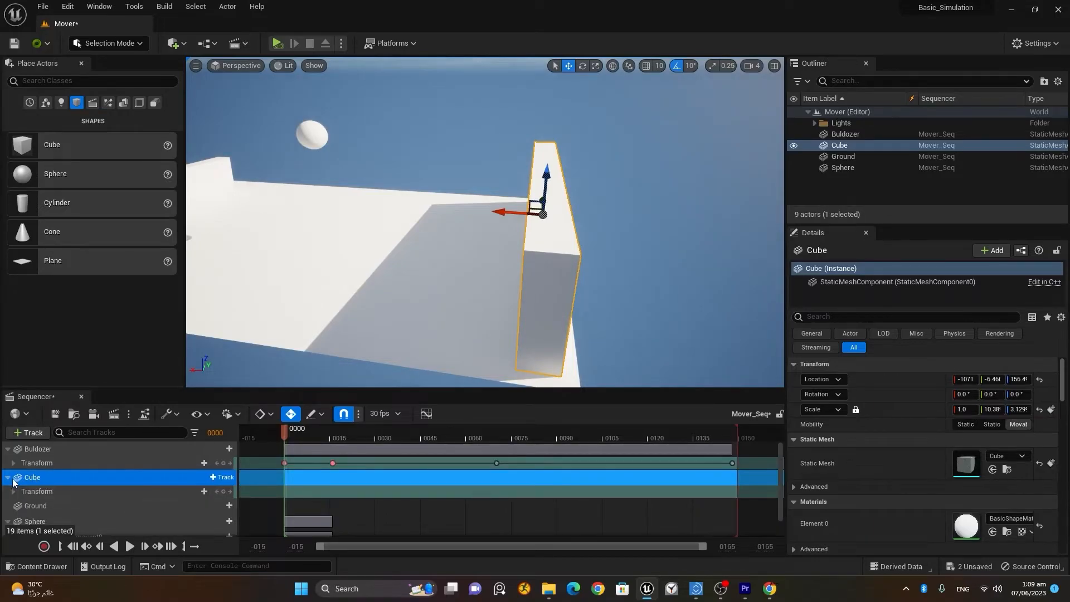
{"action": "left_click", "coordinate": [58, 490]}
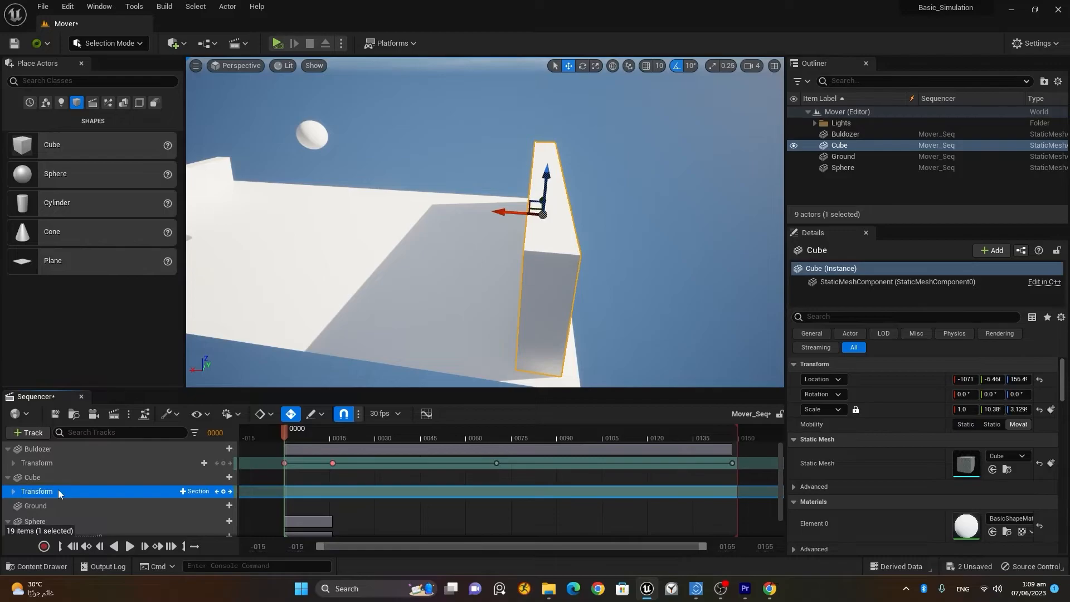
{"action": "key", "text": "Delete"}
Check the Cube wall's mobility, and simulate the level while playing Mover_Seq to test the Sphere against the wall.
{"action": "left_click", "coordinate": [7, 508]}
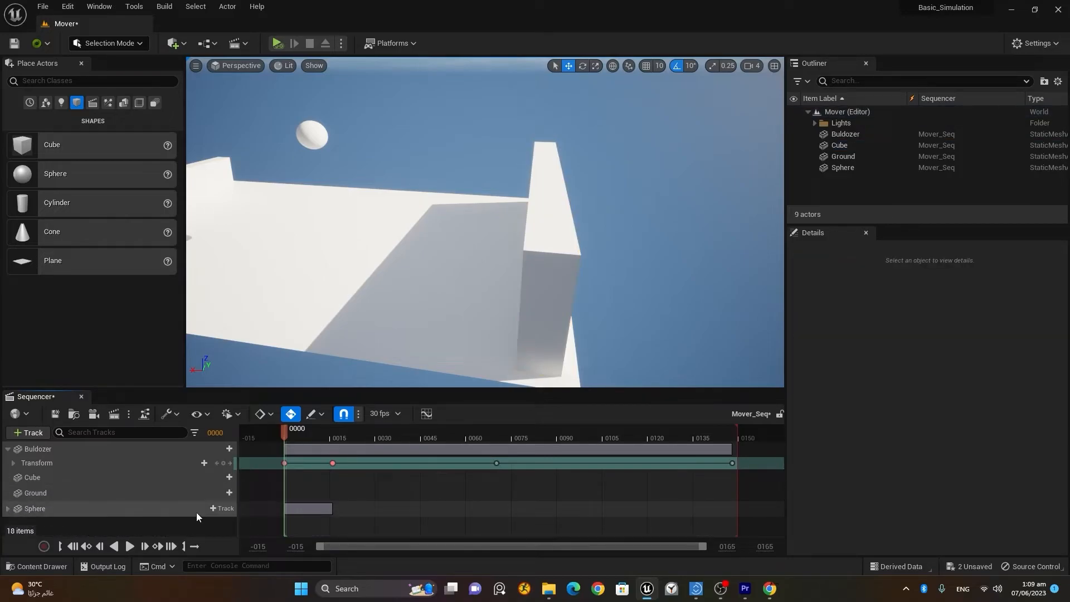
{"action": "right_click_drag", "start_coordinate": [391, 244], "coordinate": [671, 238]}
{"action": "left_click", "coordinate": [671, 239]}
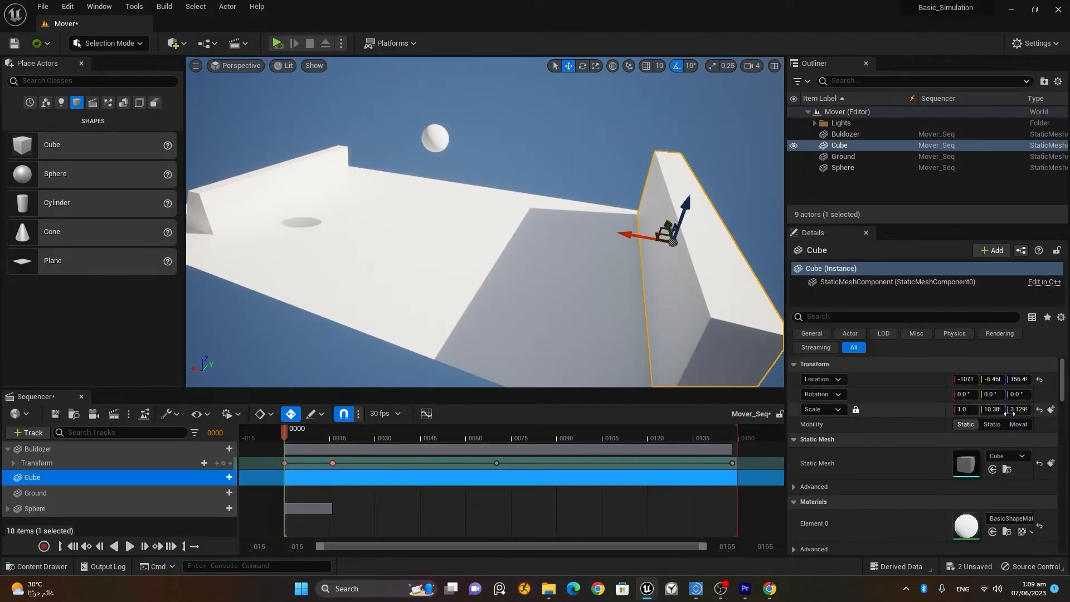
{"action": "left_click", "coordinate": [563, 119]}
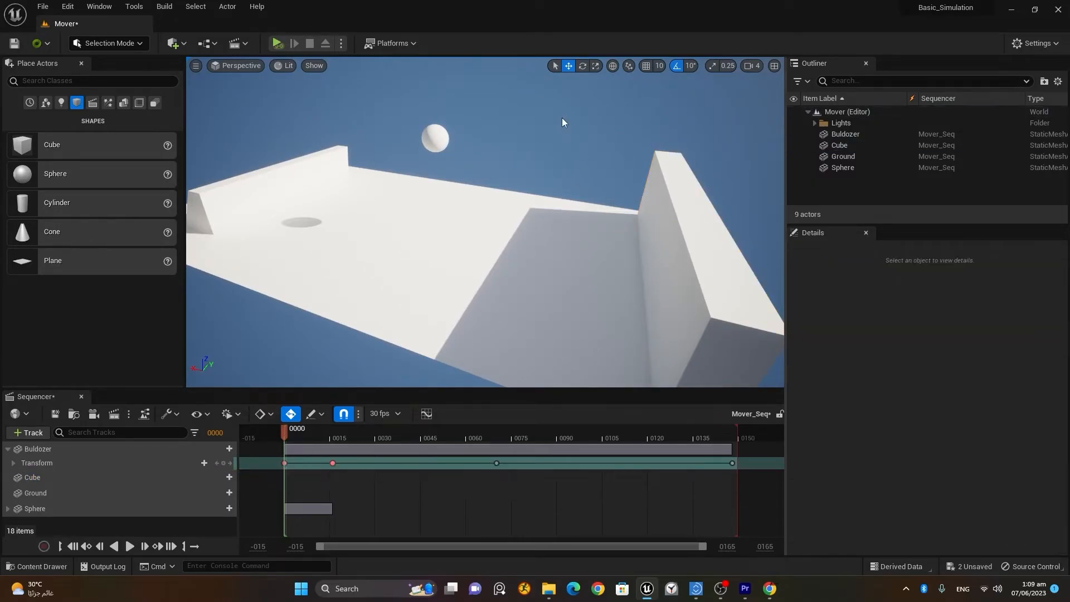
{"action": "left_click", "coordinate": [277, 43]}
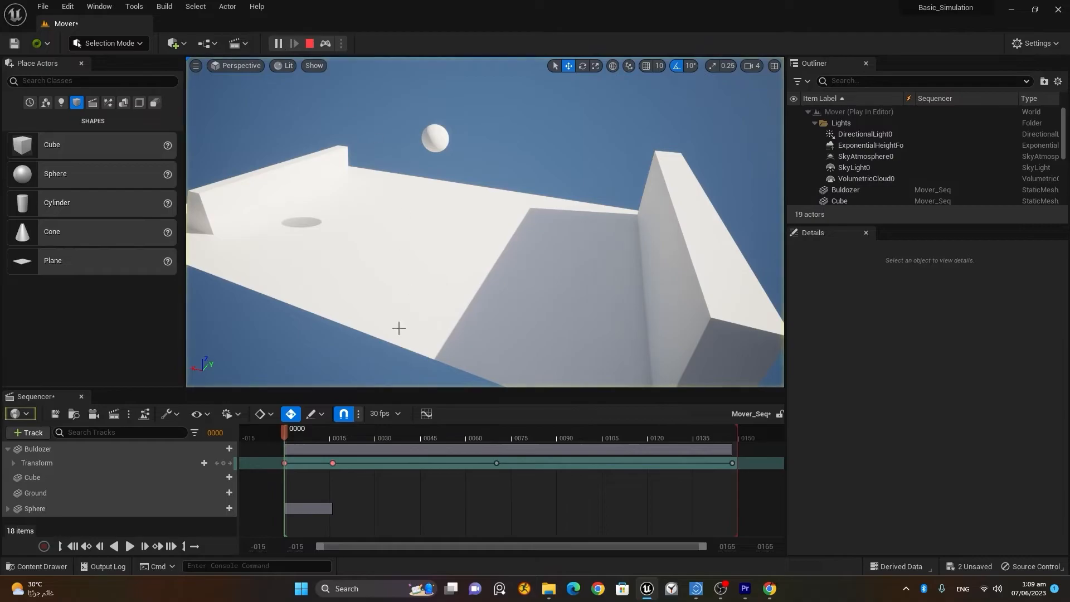
{"action": "left_click", "coordinate": [129, 546]}
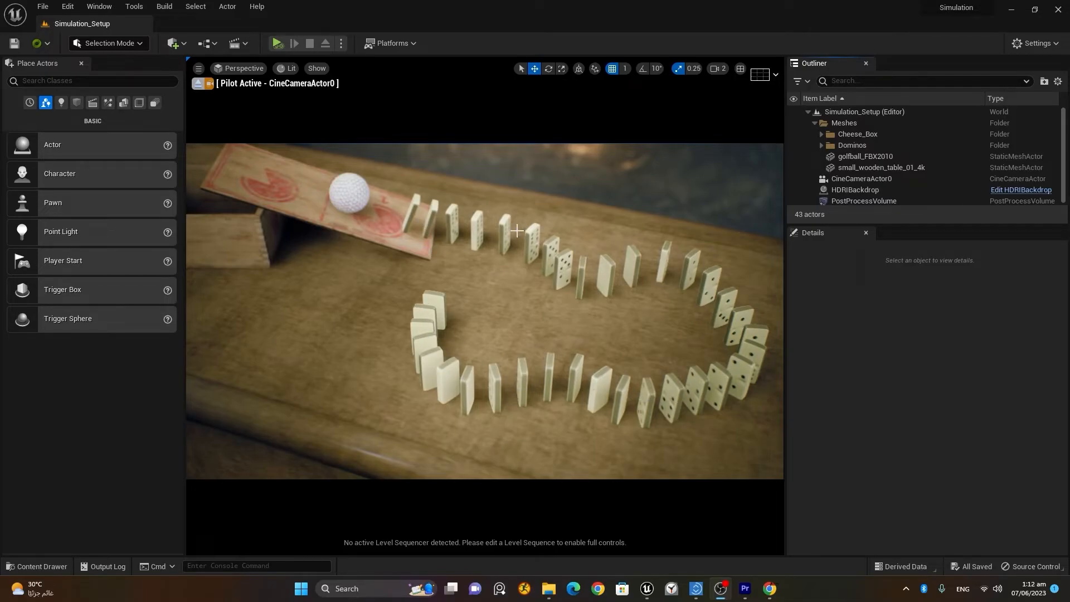
In the Simulation_Setup level, examine the physics settings of the golf ball, first domino, cheese box and table, and select the PostProcessVolume.
{"action": "left_click", "coordinate": [342, 197]}
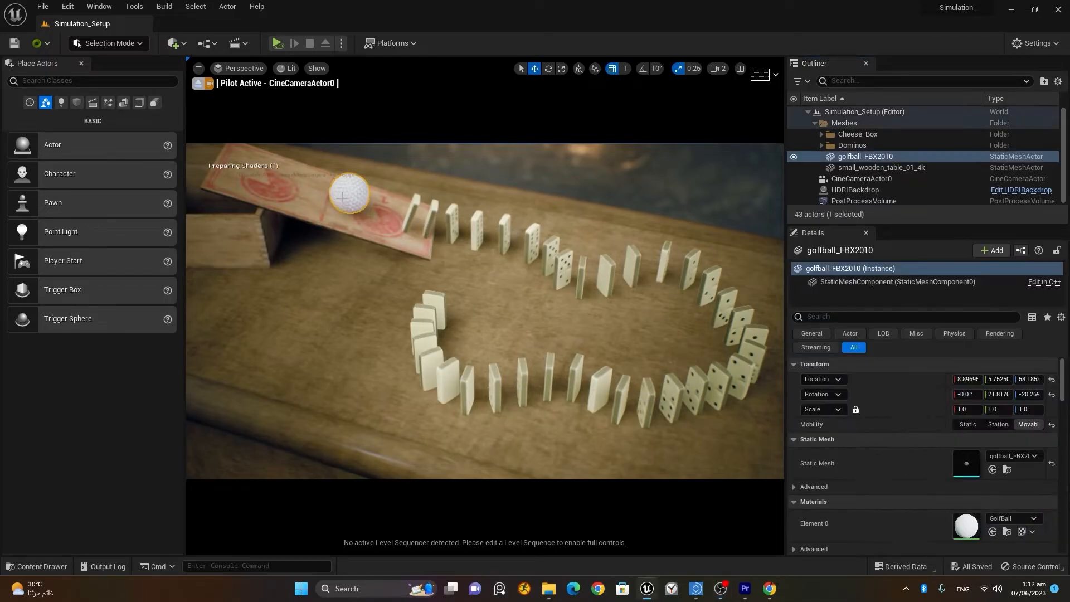
{"action": "left_click", "coordinate": [954, 333]}
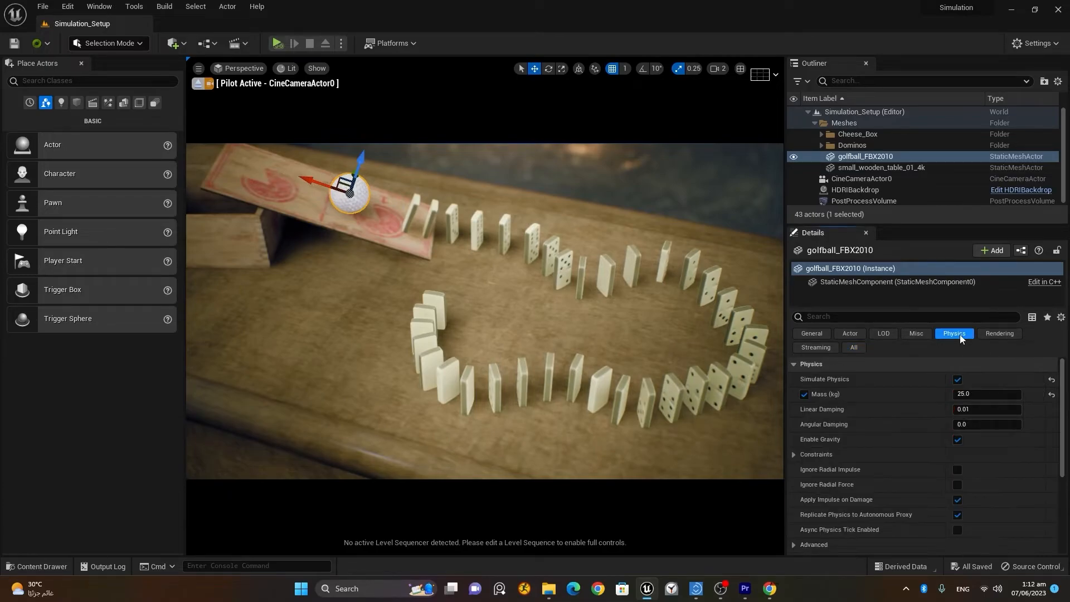
{"action": "left_click", "coordinate": [412, 219]}
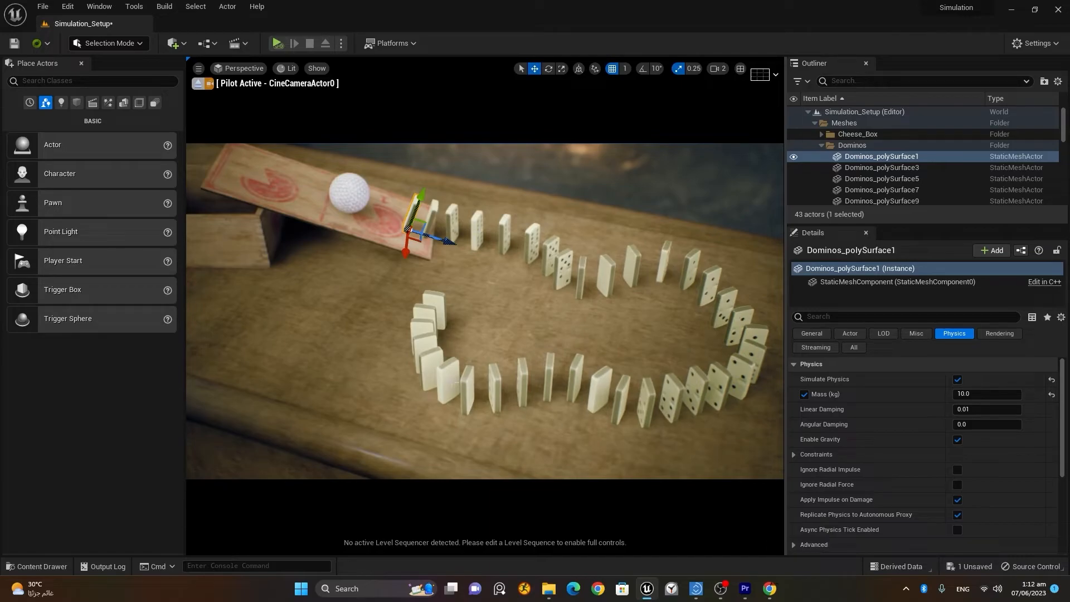
{"action": "left_click", "coordinate": [278, 197]}
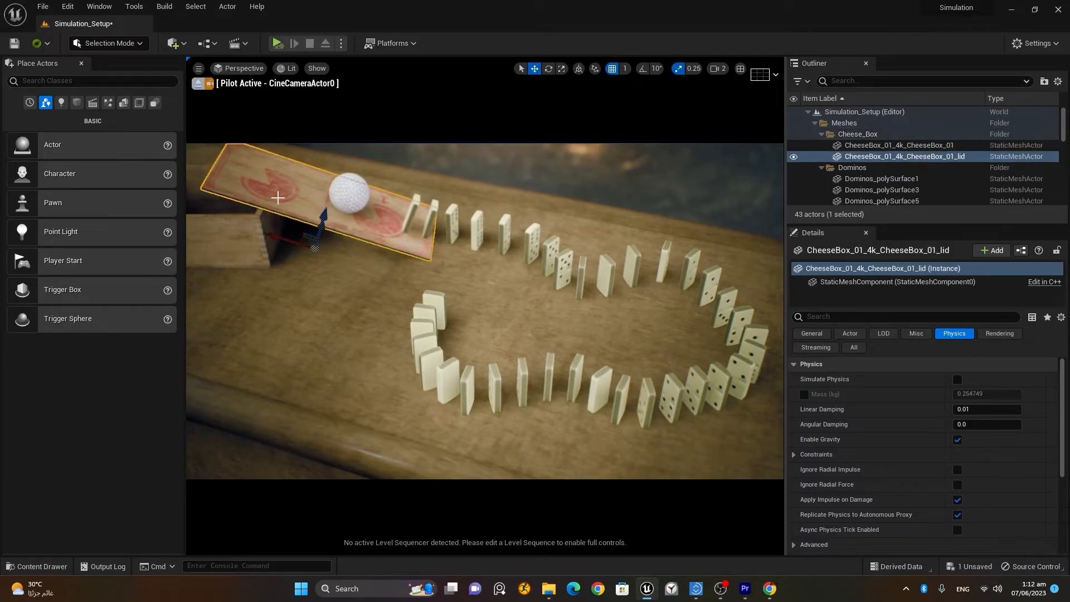
{"action": "left_click", "coordinate": [247, 230]}
{"action": "left_click", "coordinate": [332, 337]}
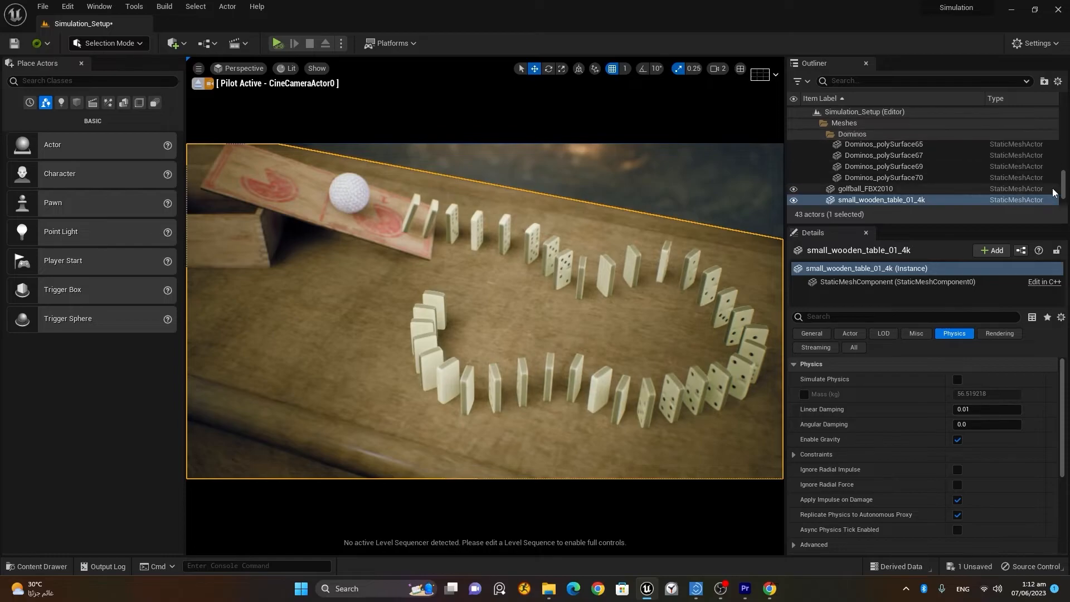
{"action": "scroll", "coordinate": [897, 198], "scroll_direction": "down", "scroll_amount": 1}
{"action": "left_click", "coordinate": [891, 200]}
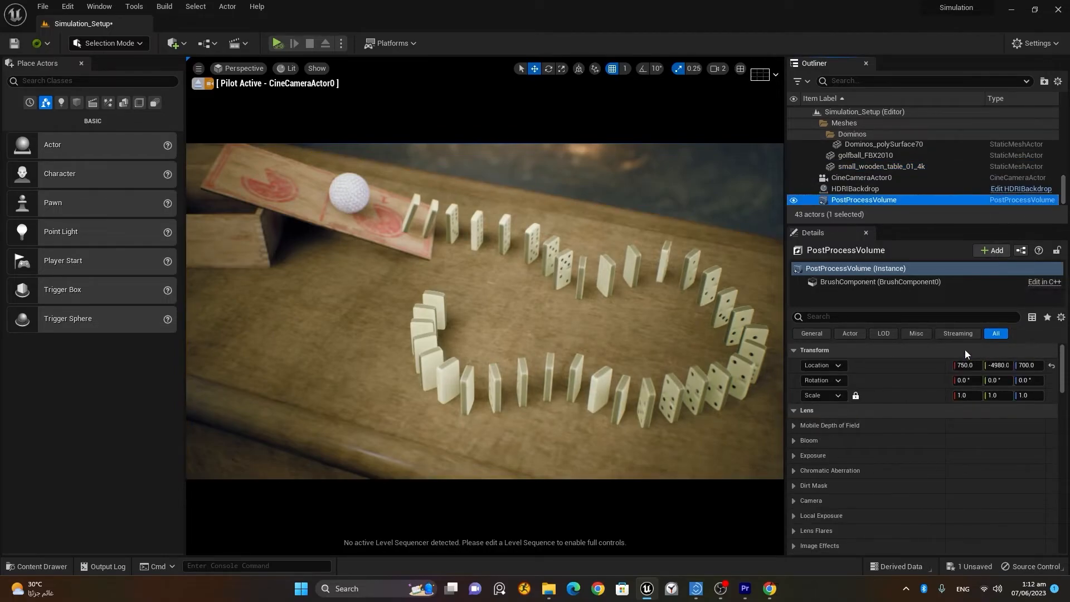
Simulate the golf ball toppling the dominoes, stop the simulation, and run it once more.
{"action": "left_click", "coordinate": [277, 43]}
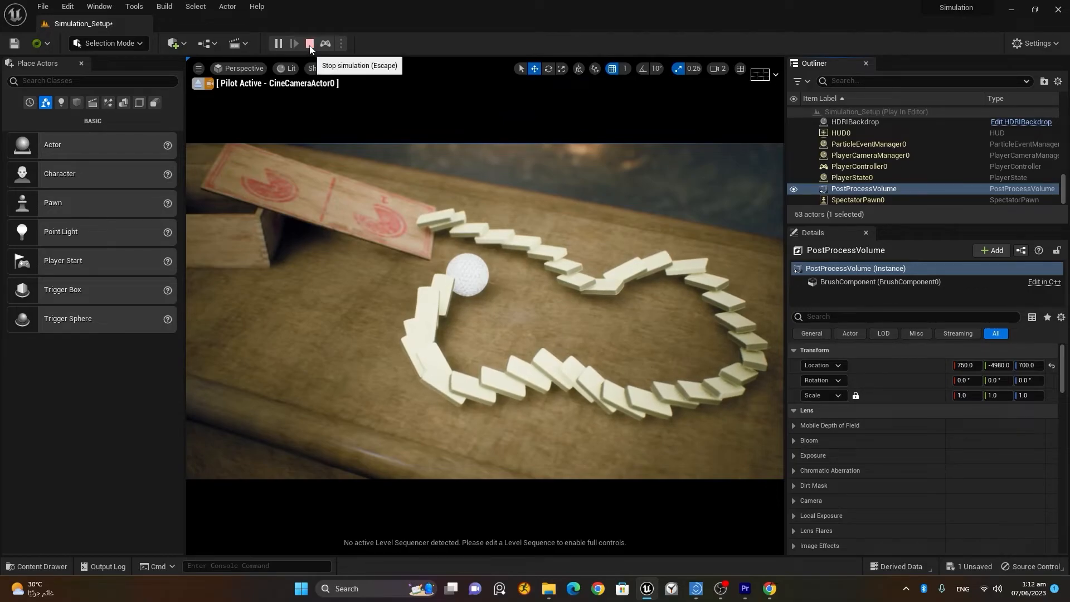
{"action": "left_click", "coordinate": [310, 43]}
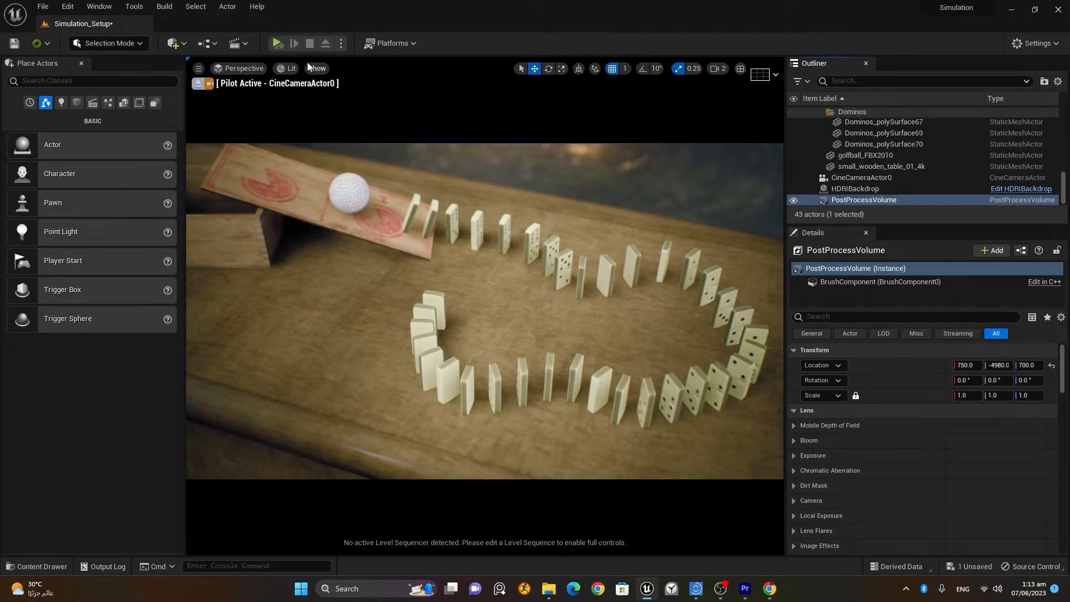
{"action": "key", "text": "alt+p"}
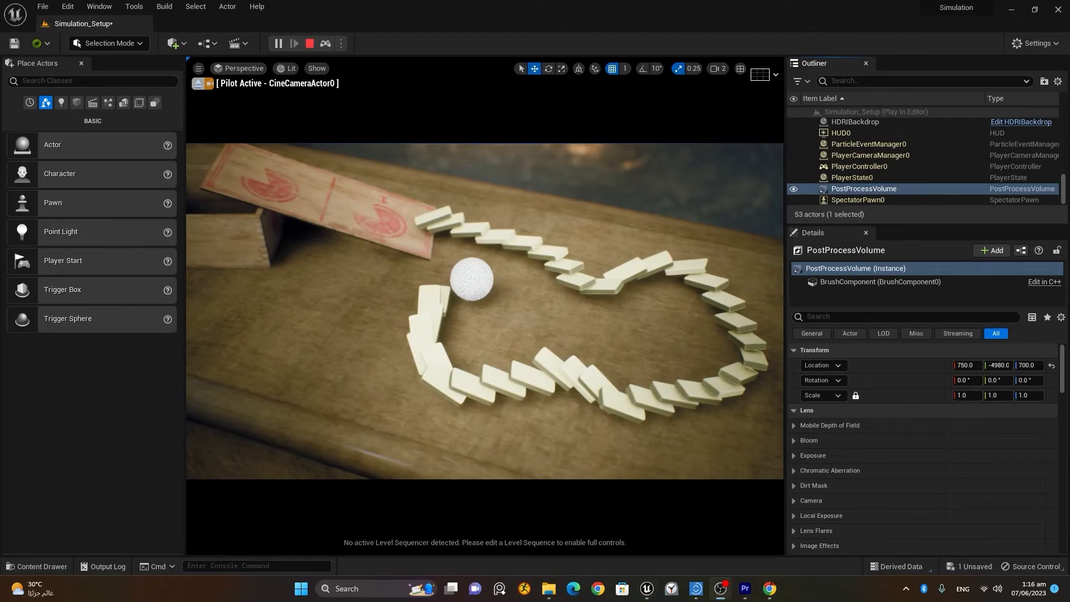
{"action": "mouse_move", "coordinate": [769, 589]}
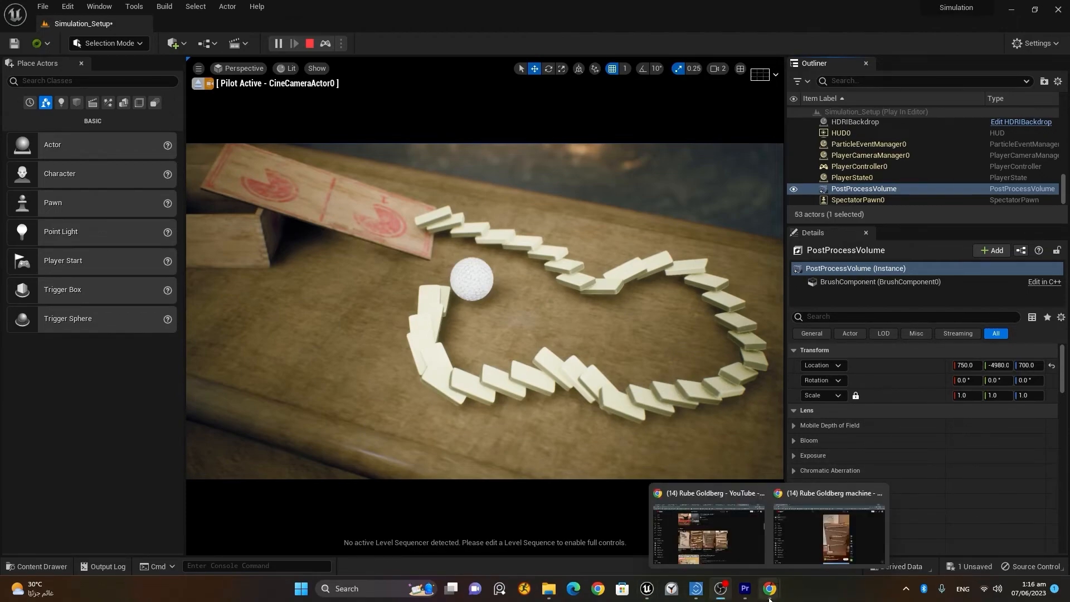